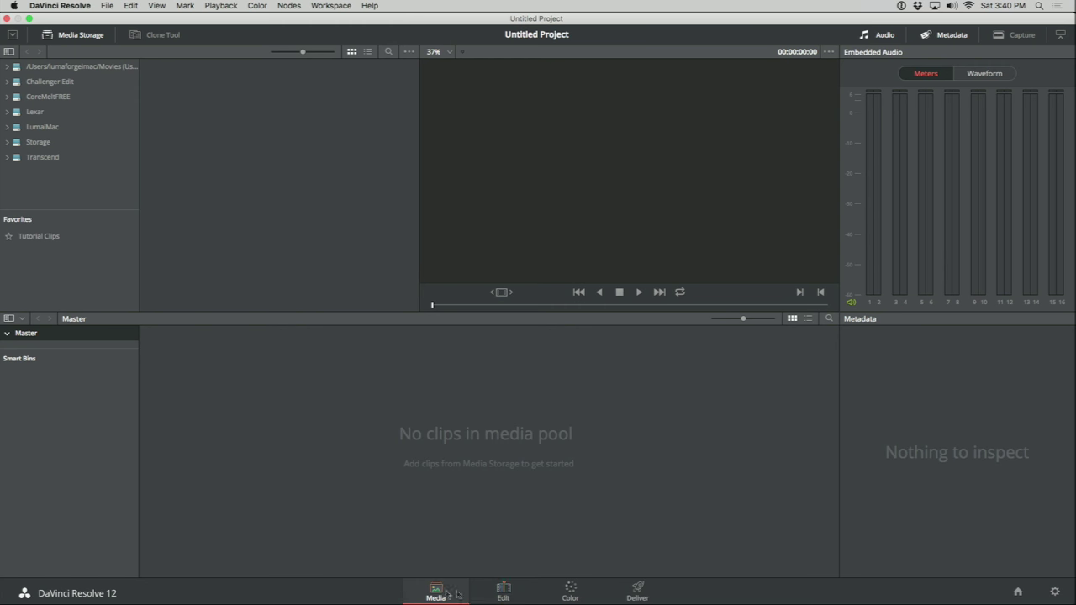
# - Switch to the Edit page to show the empty media pool and timeline
pyautogui.click(502, 590)
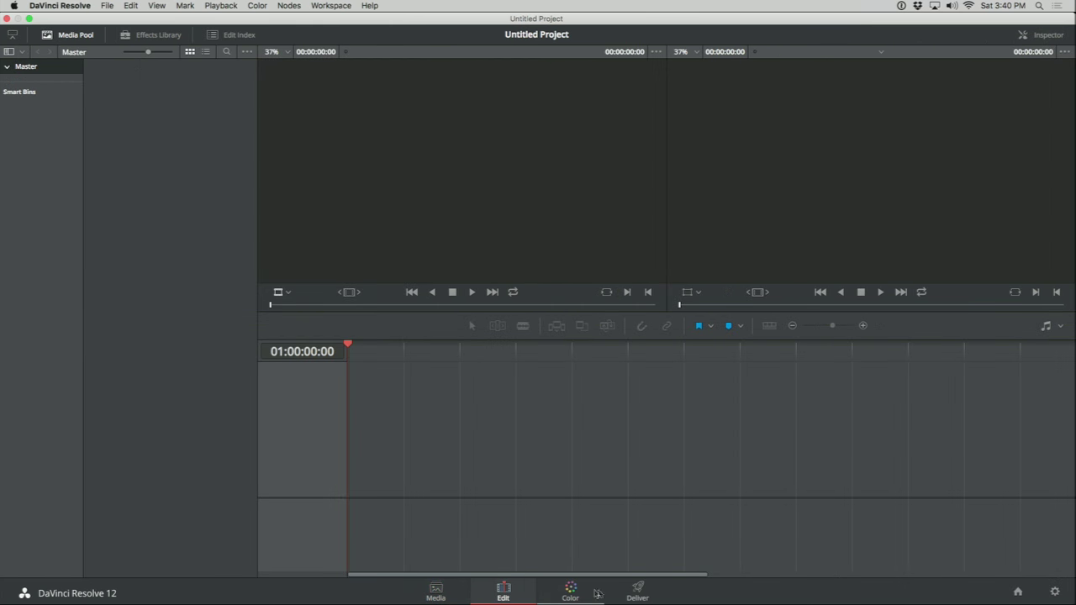
# - Tour the Color, Deliver and Edit pages, ending back on the Media page
pyautogui.click(597, 594)
pyautogui.click(636, 592)
pyautogui.click(436, 592)
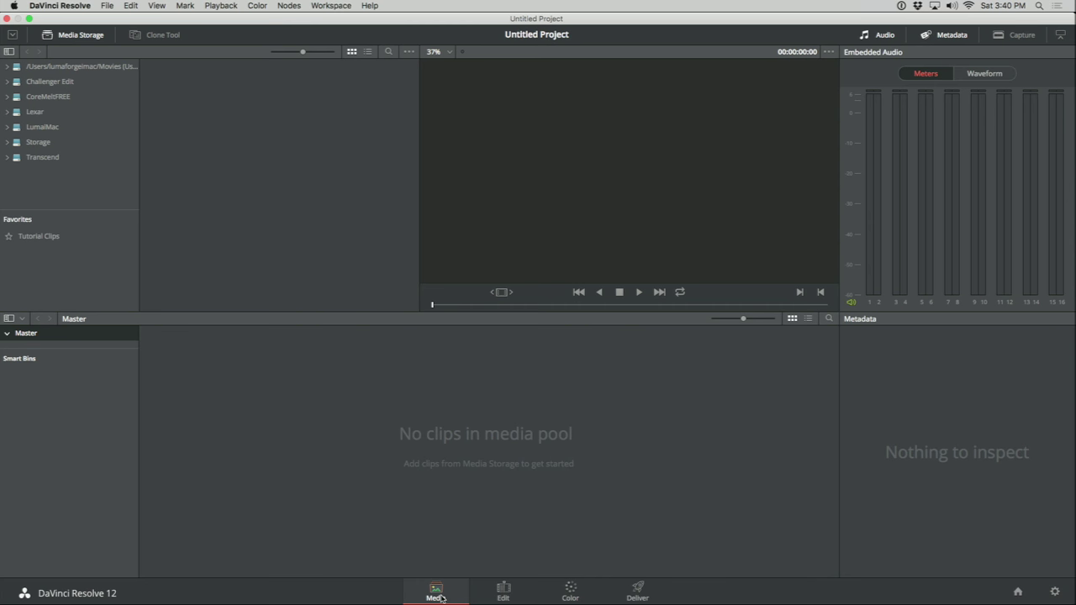
pyautogui.click(506, 592)
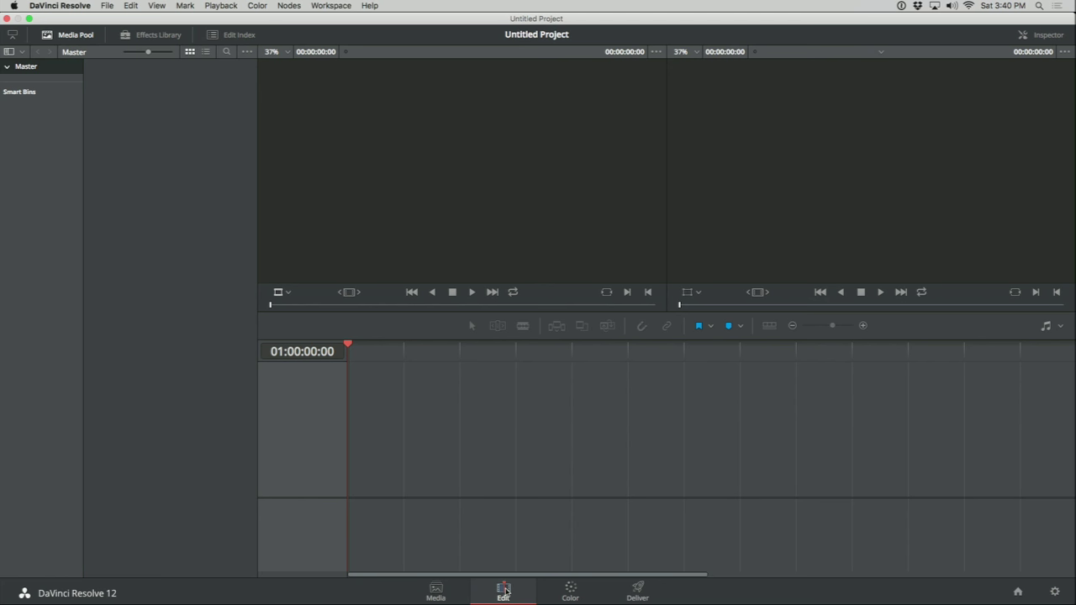
pyautogui.click(565, 591)
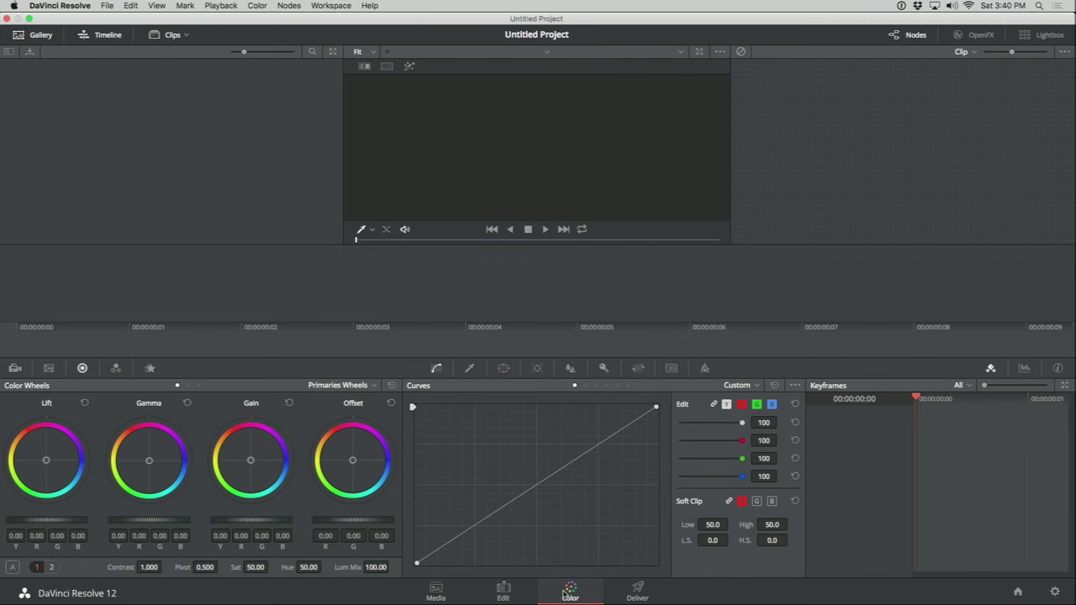
pyautogui.click(640, 590)
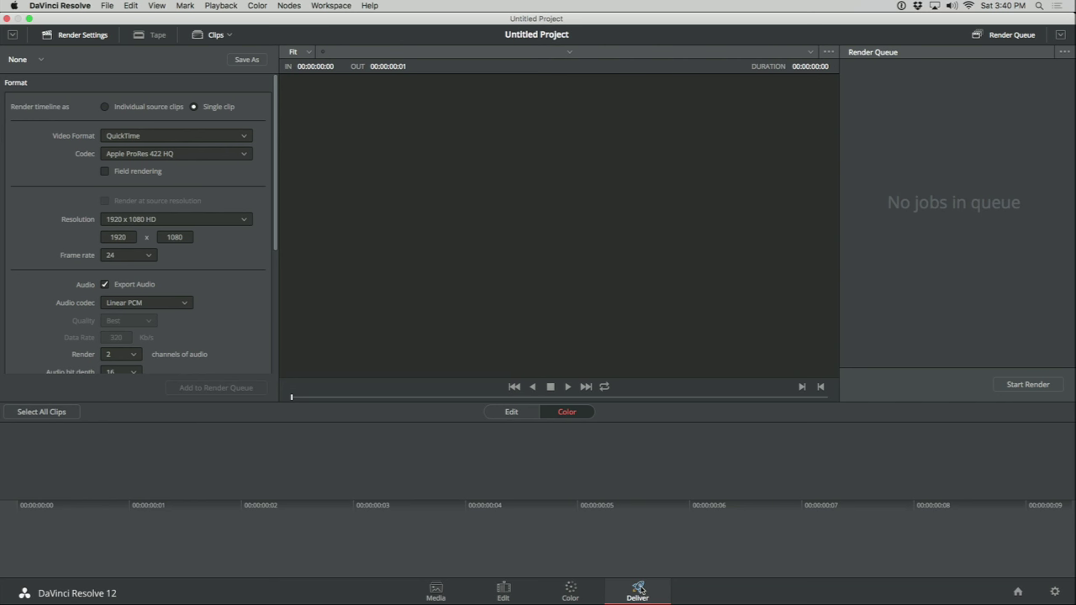
pyautogui.click(434, 590)
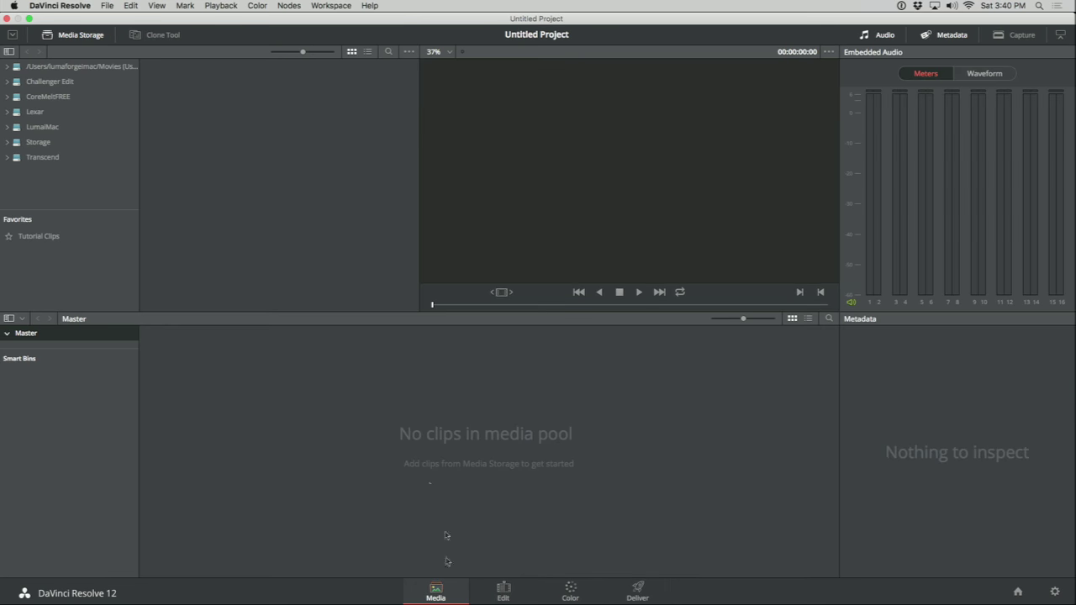
# - Open the Tutorial Clips folder and preview the Curves, Primary, oranges and Tracking clips
pyautogui.click(32, 237)
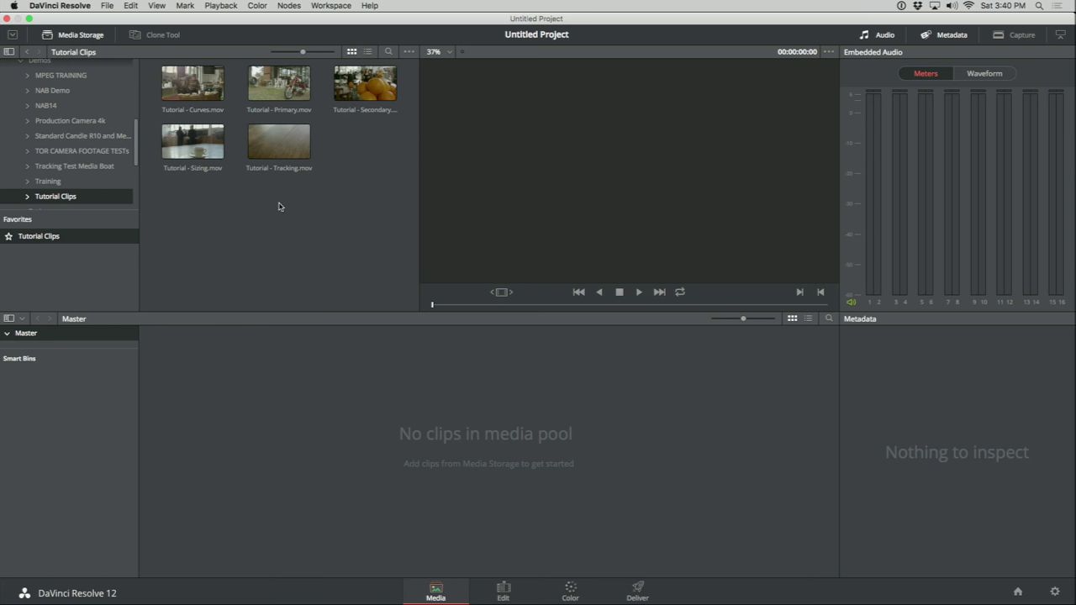
pyautogui.click(181, 84)
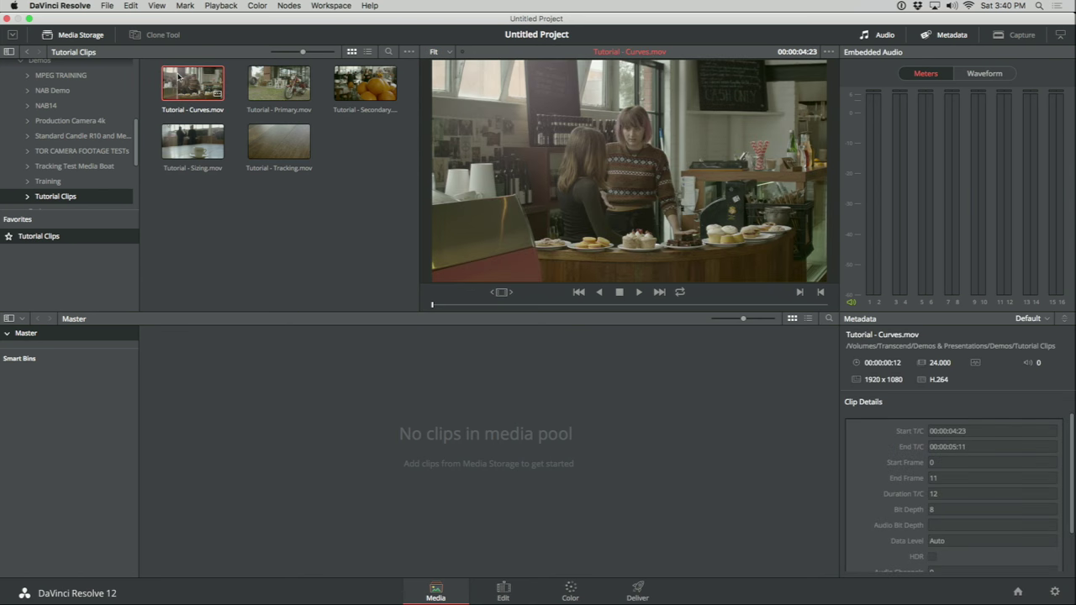
pyautogui.click(267, 84)
pyautogui.click(370, 84)
pyautogui.click(305, 143)
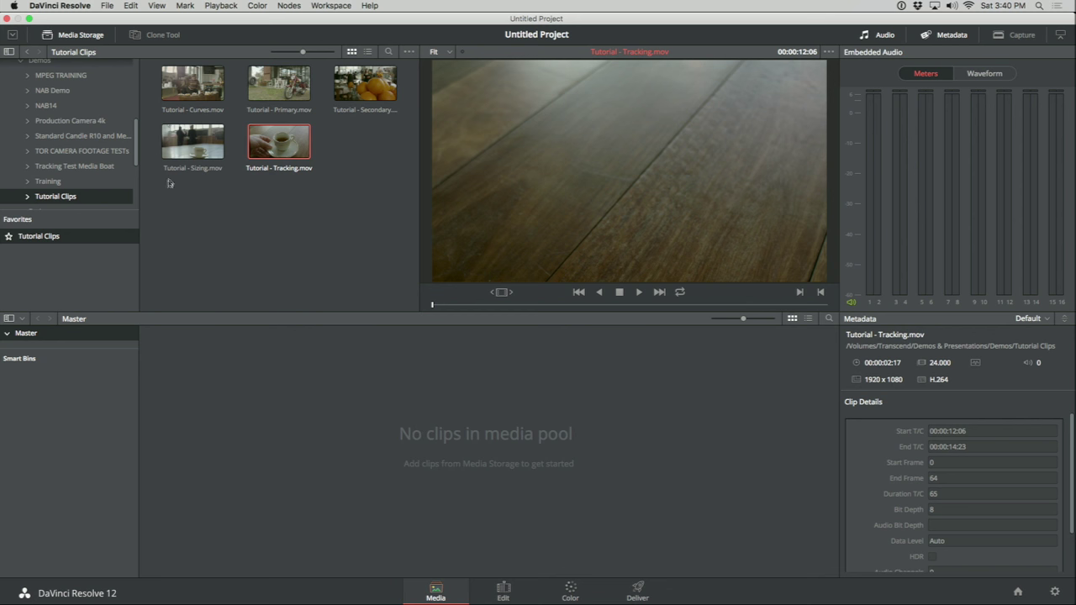
# - Add all five Tutorial clips to the media pool and select them there
pyautogui.moveTo(169, 183); pyautogui.dragTo(452, 463)
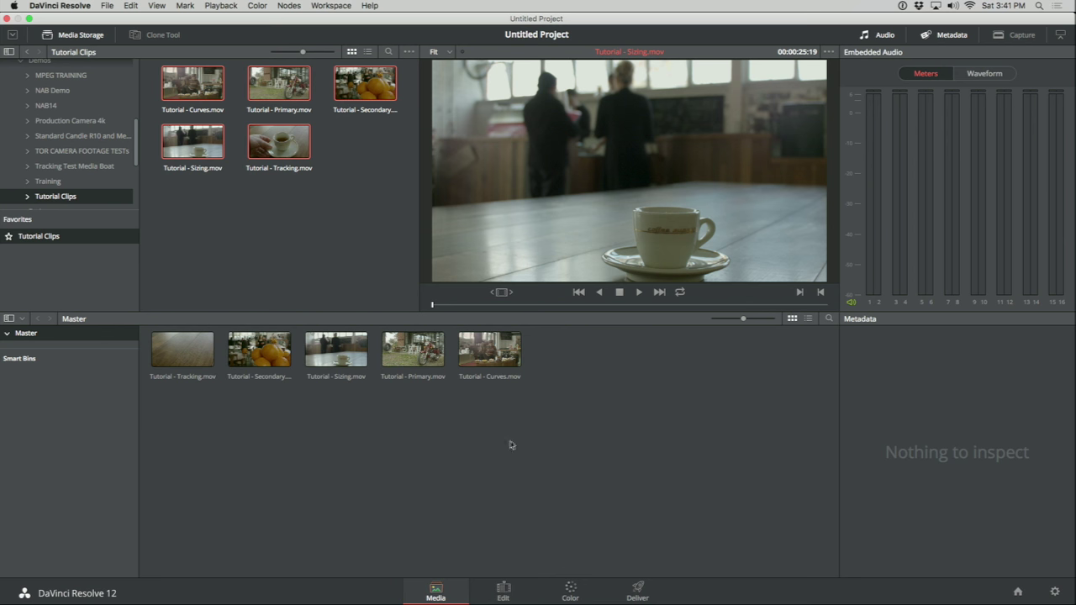
pyautogui.moveTo(624, 351); pyautogui.dragTo(184, 388)
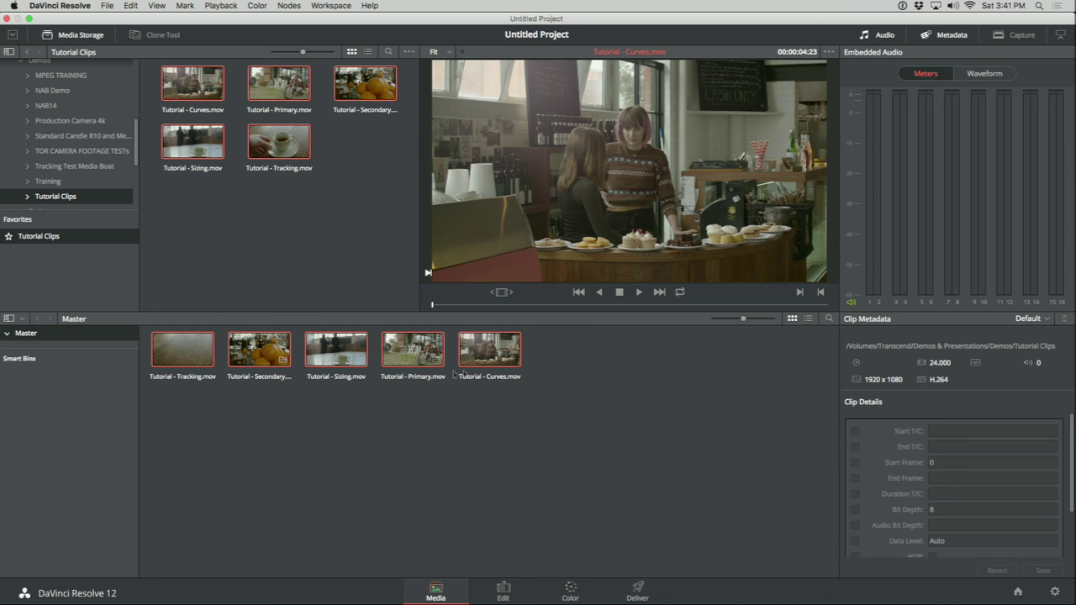
pyautogui.rightClick(486, 359)
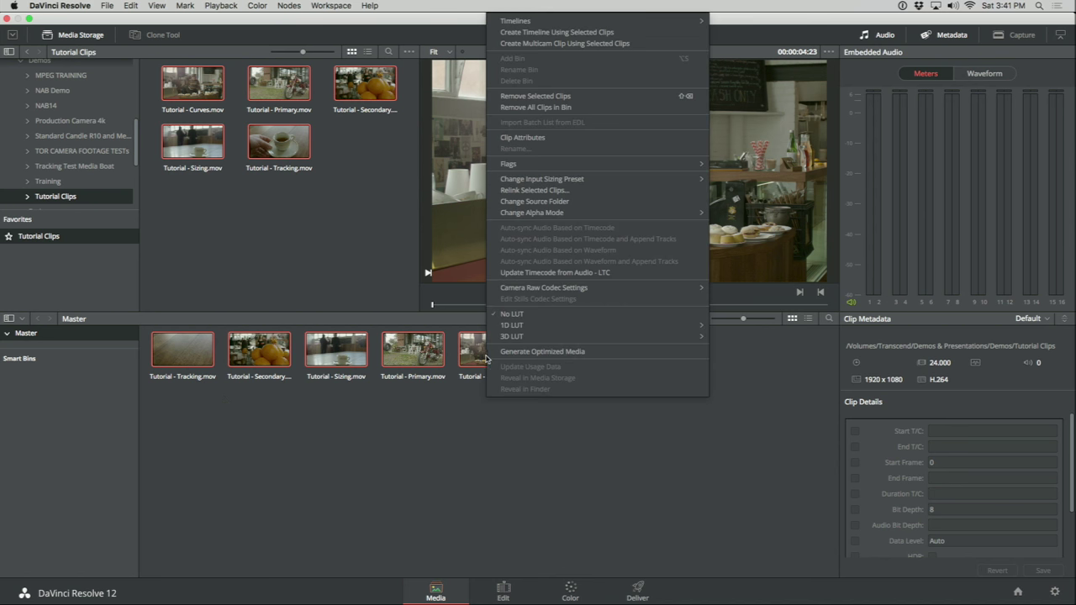
# - Create Timeline 1 from the selected clips and open it for editing
pyautogui.click(621, 33)
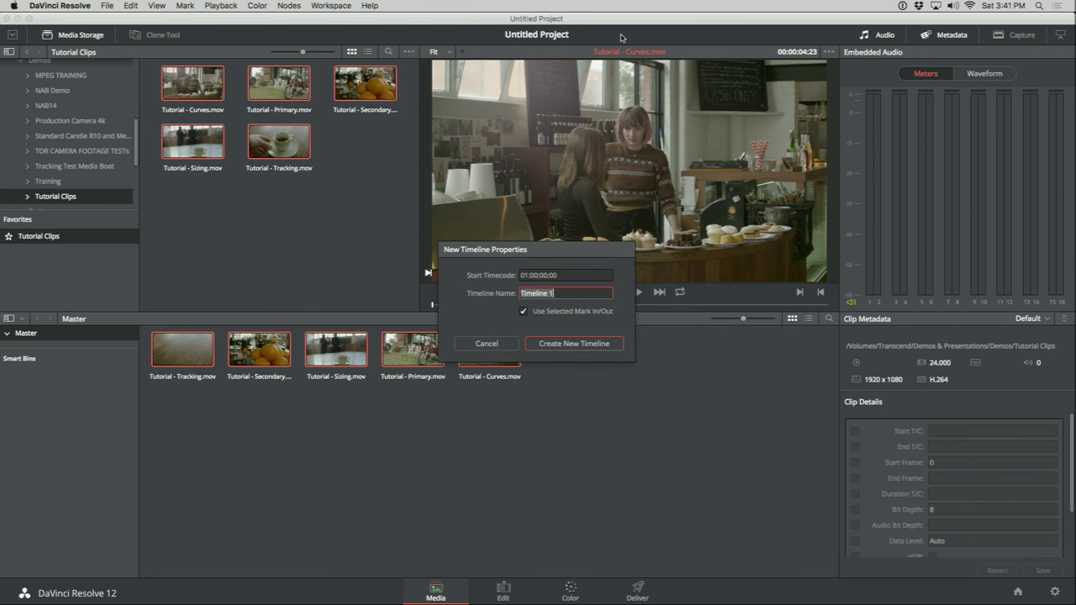
pyautogui.click(565, 345)
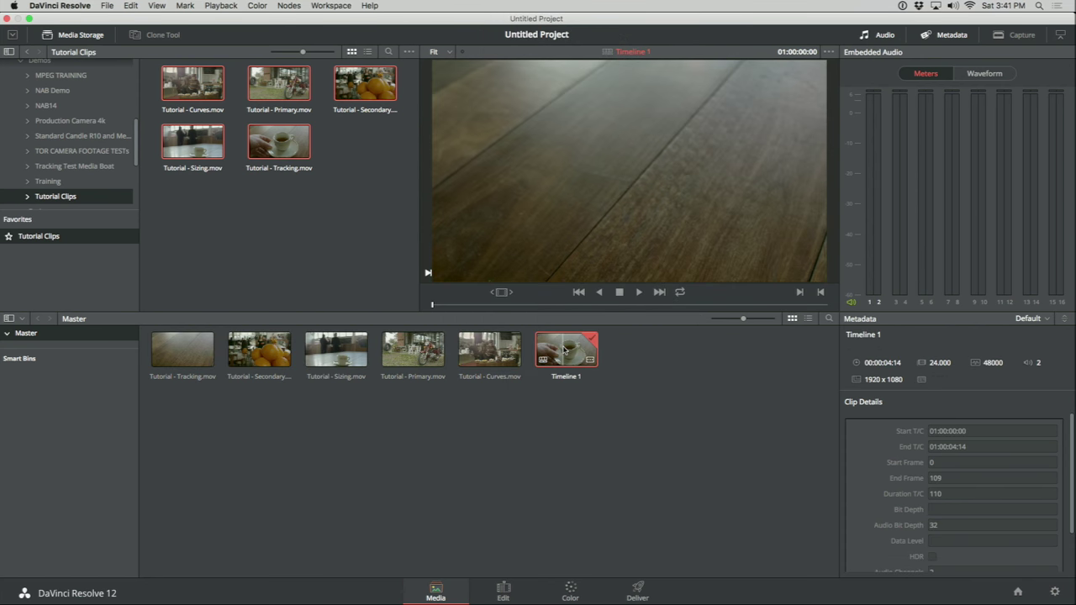
pyautogui.doubleClick(563, 351)
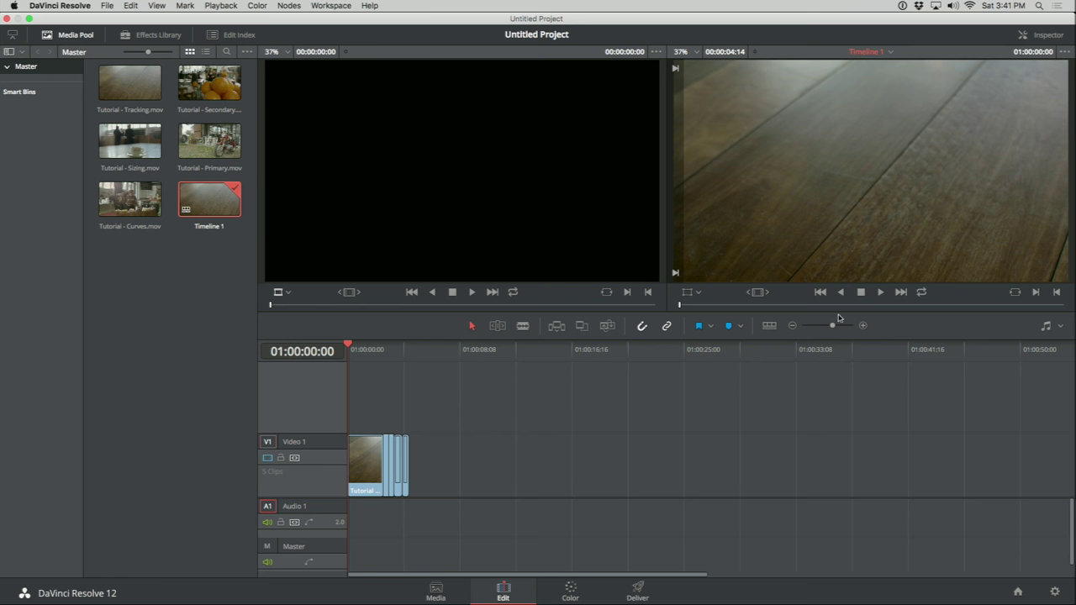
# - Place an extra Tutorial - Curves clip on a new second video track
pyautogui.moveTo(833, 325); pyautogui.dragTo(845, 326)
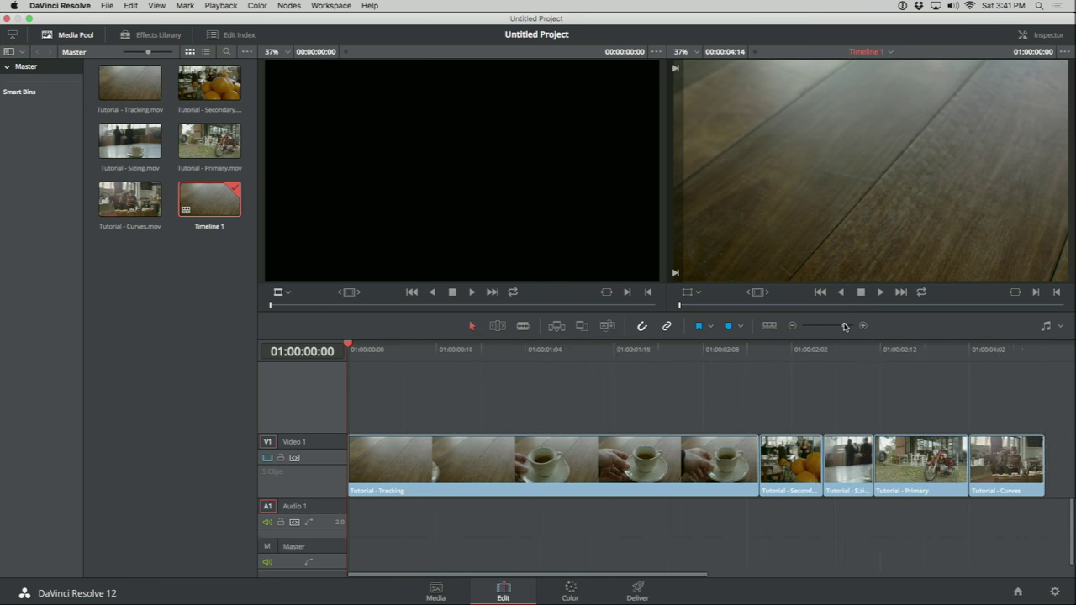
pyautogui.moveTo(545, 349); pyautogui.dragTo(760, 349)
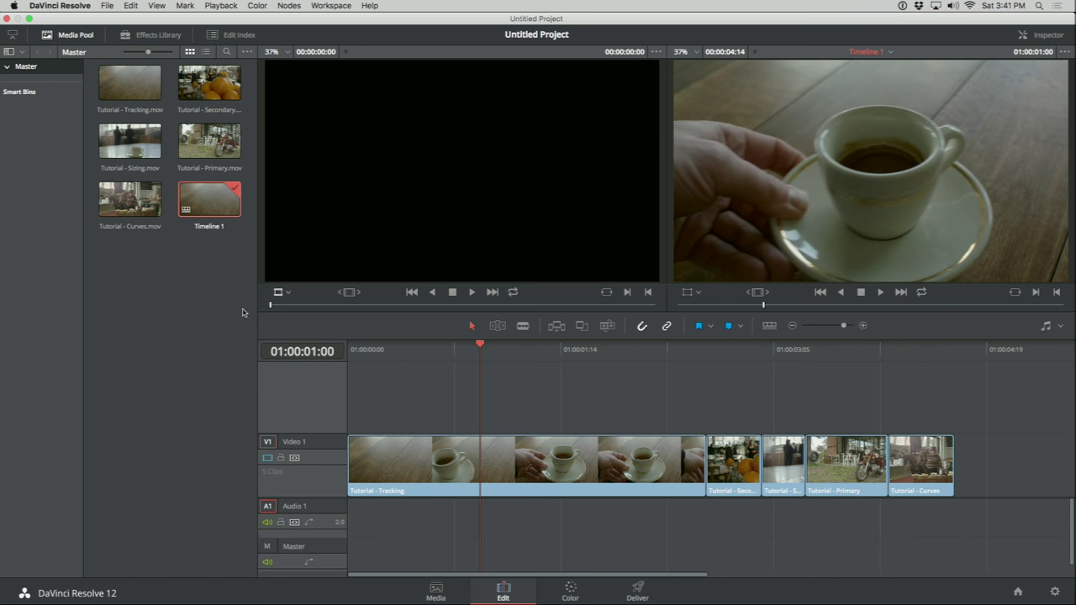
pyautogui.moveTo(129, 199); pyautogui.dragTo(499, 412)
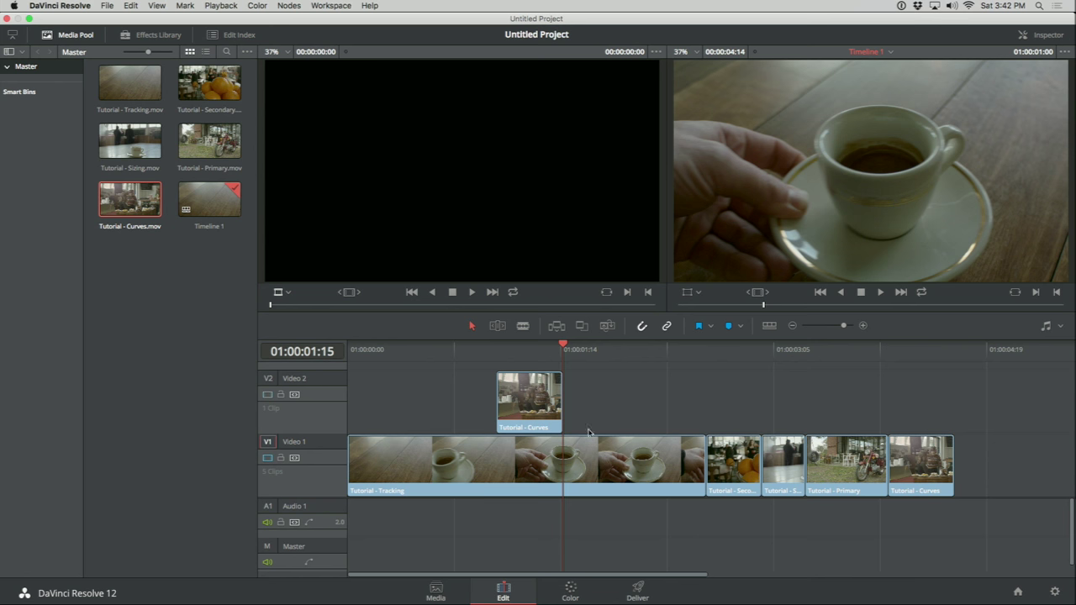
pyautogui.click(160, 37)
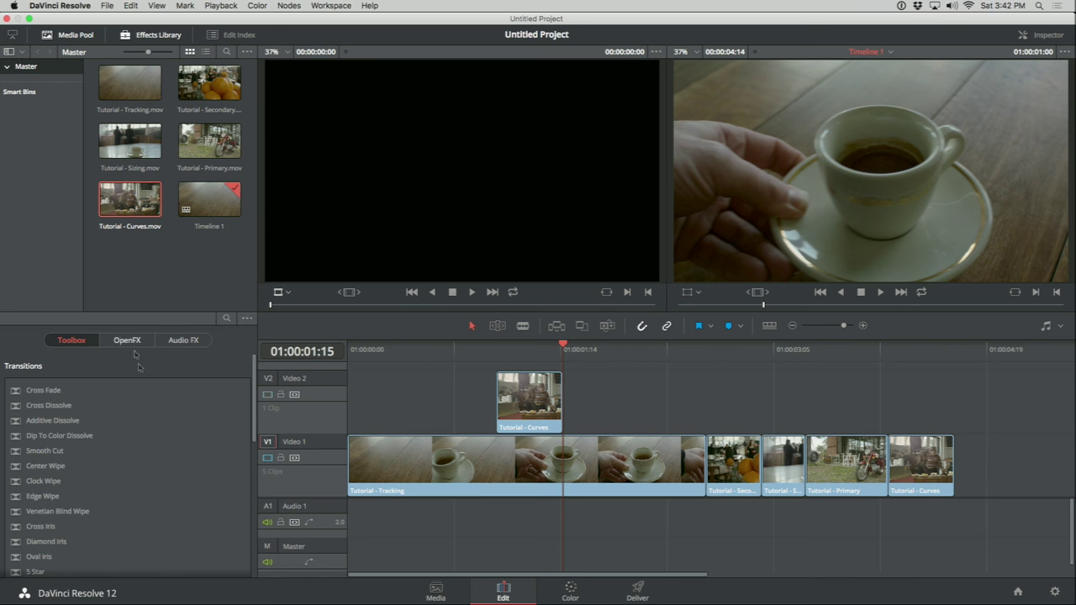
# - Drop a default Text title from the Titles list onto Video 2
pyautogui.scroll(-5, 126, 454)
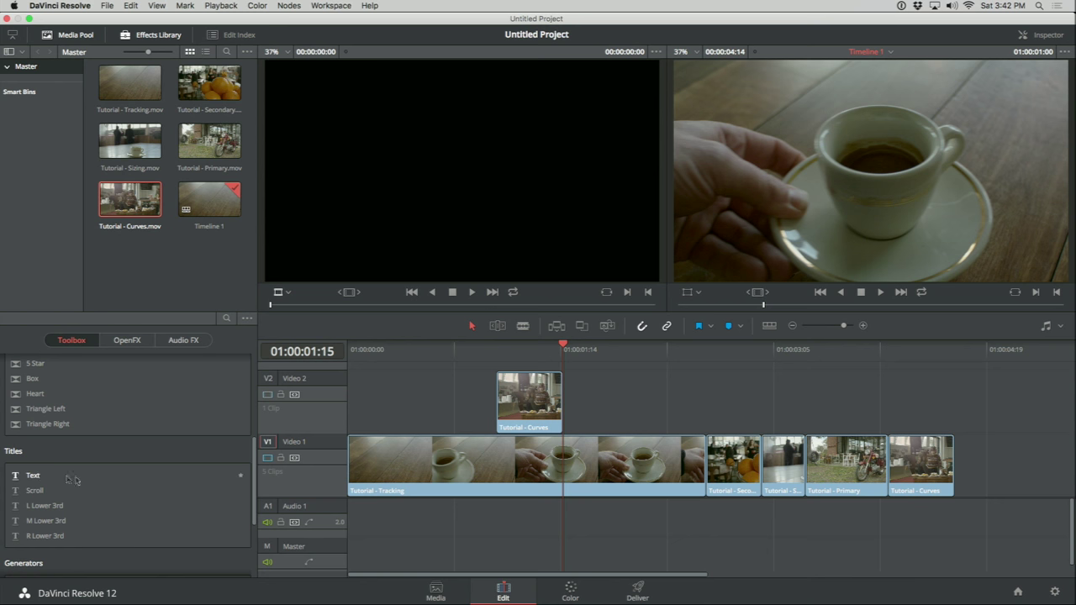
pyautogui.moveTo(72, 476); pyautogui.dragTo(588, 410)
pyautogui.hscroll(5, 593, 412)
# - Scrub the playhead to preview the title over the cafe and coffee cup footage
pyautogui.click(597, 356)
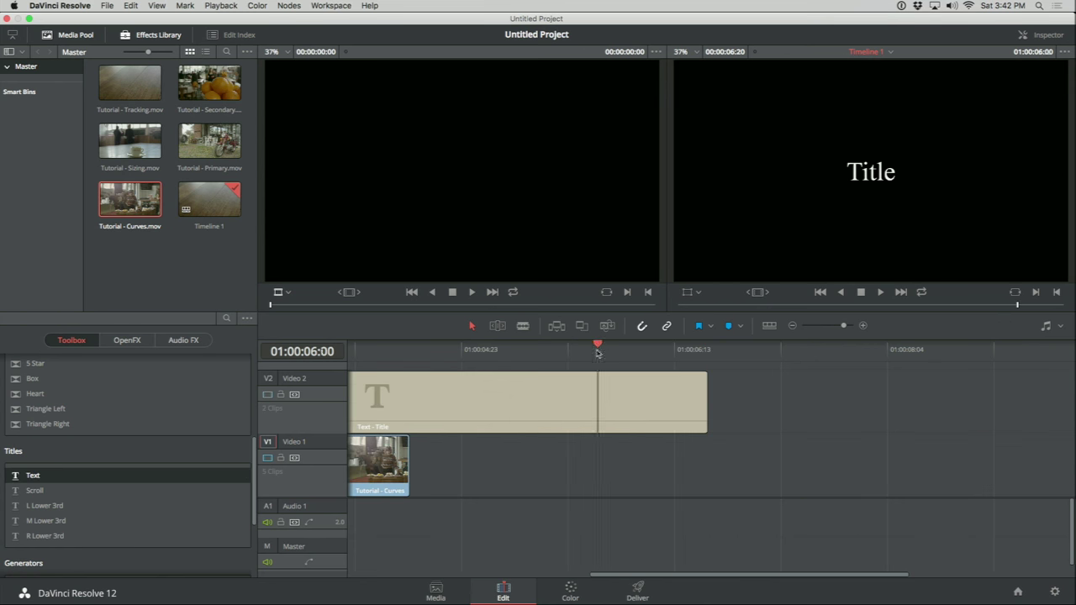
pyautogui.click(393, 356)
pyautogui.moveTo(394, 356); pyautogui.dragTo(377, 357)
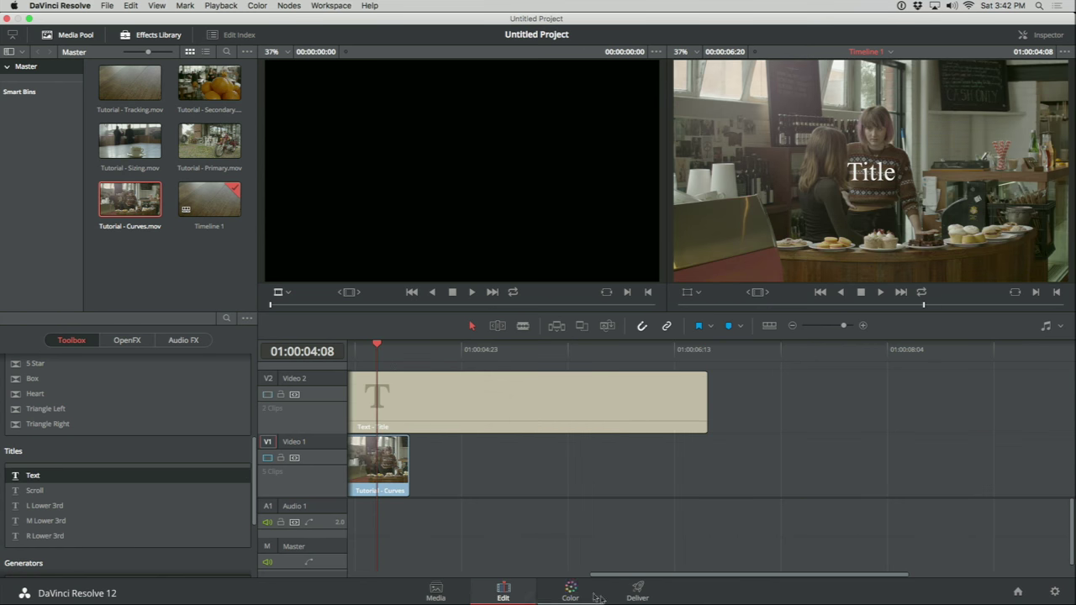
pyautogui.moveTo(606, 575); pyautogui.dragTo(350, 580)
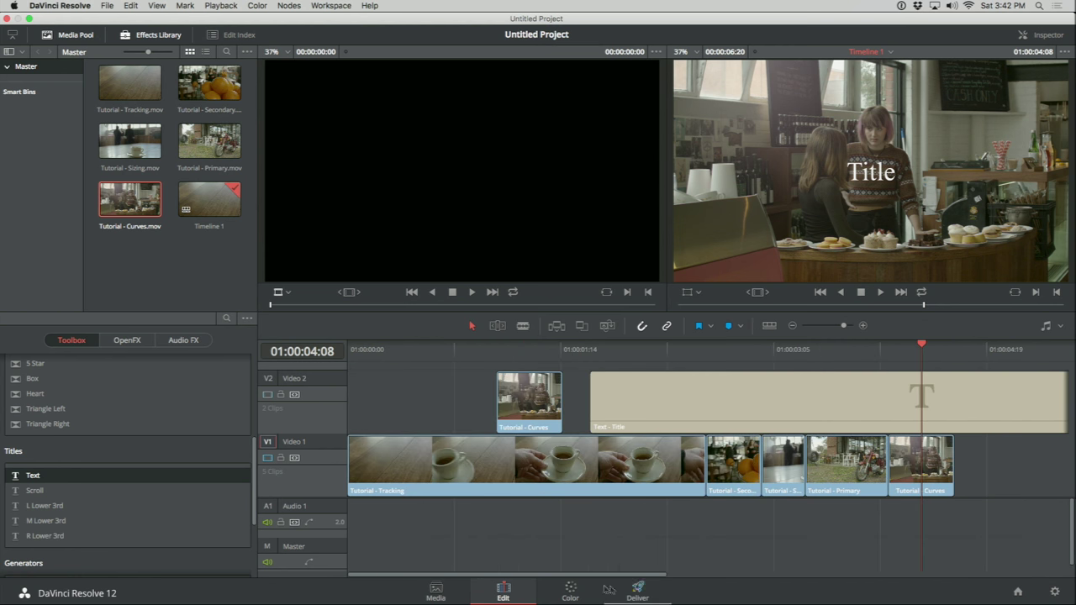
pyautogui.moveTo(483, 353); pyautogui.dragTo(535, 352)
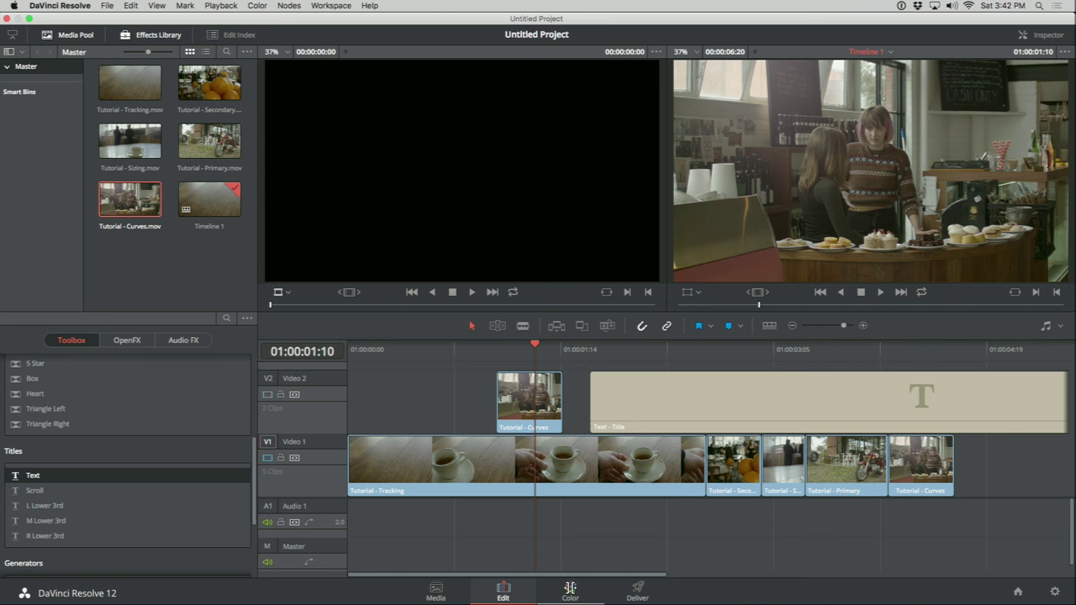
pyautogui.click(570, 588)
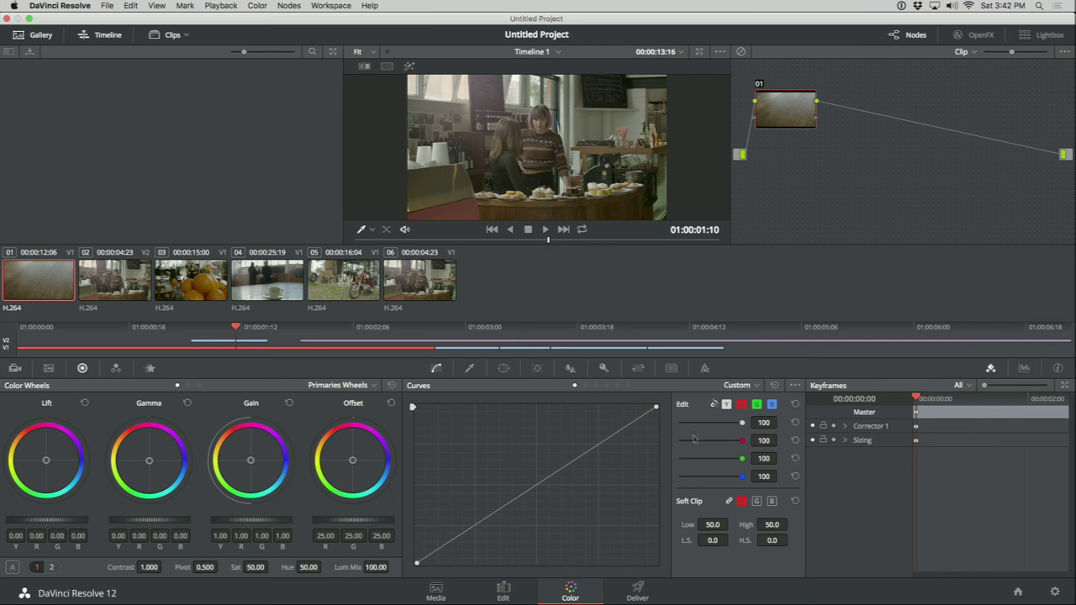
# - Open the Deliver page and browse the render preset list
pyautogui.click(637, 589)
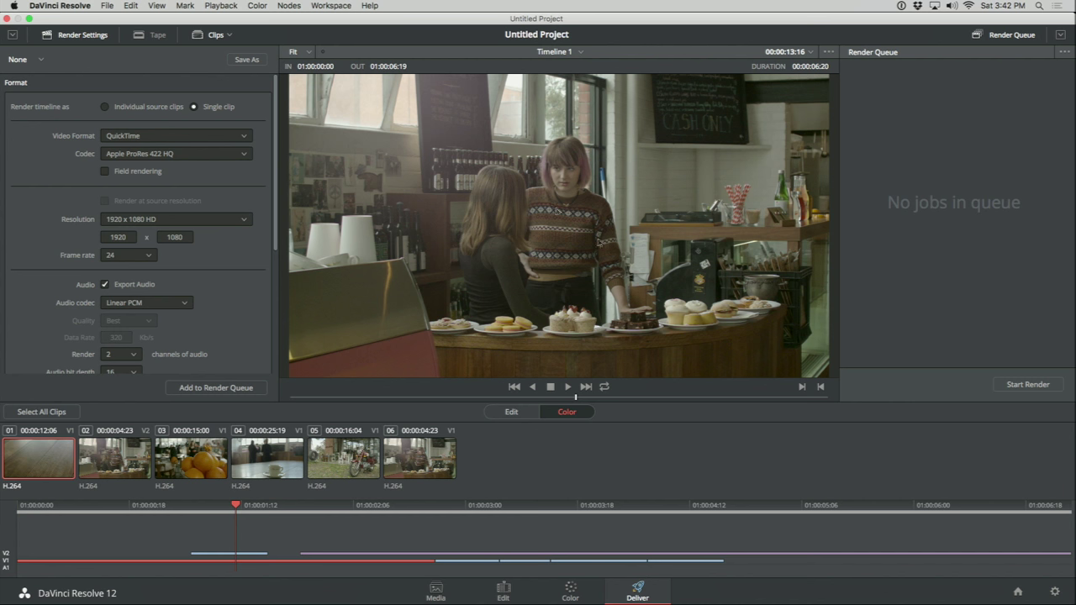
pyautogui.click(41, 61)
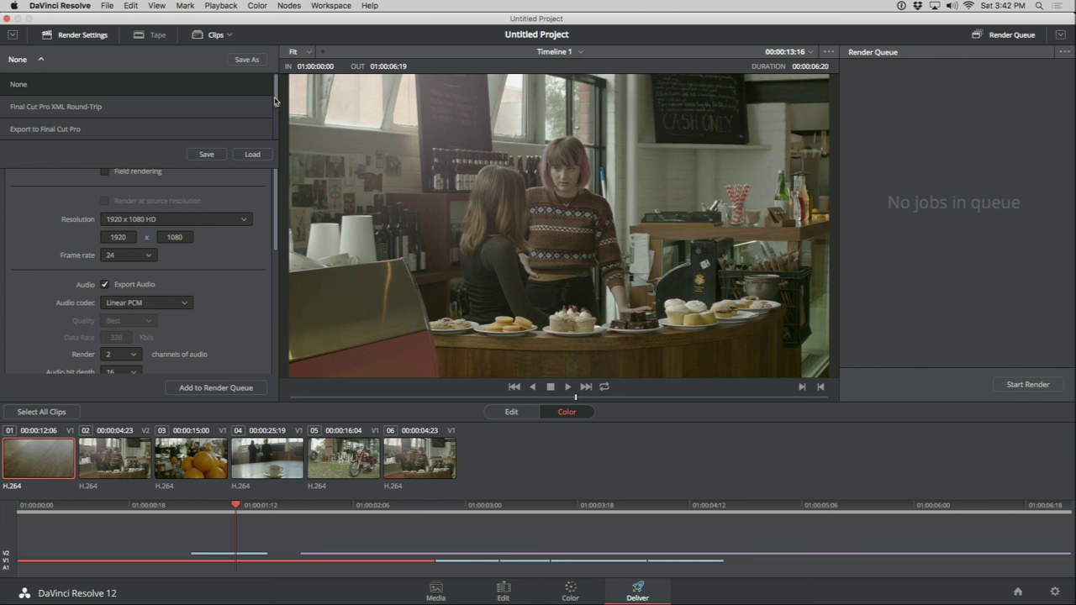
pyautogui.scroll(-5, 275, 101)
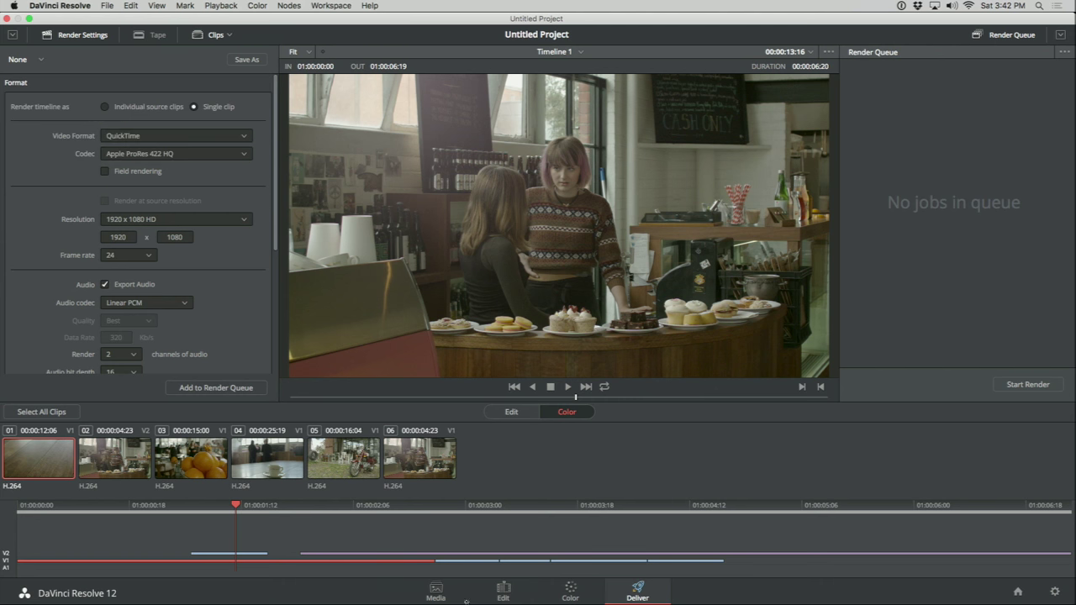
# - Delete all clips and Timeline 1 from the media pool on the Media page
pyautogui.click(435, 591)
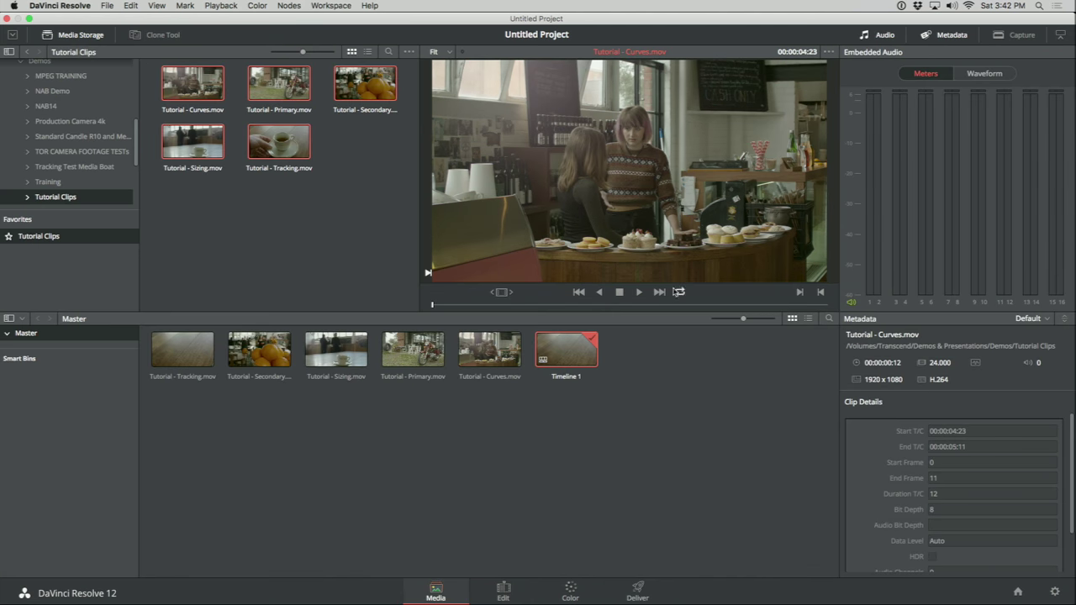
pyautogui.moveTo(643, 367); pyautogui.dragTo(153, 388)
pyautogui.press('Delete')
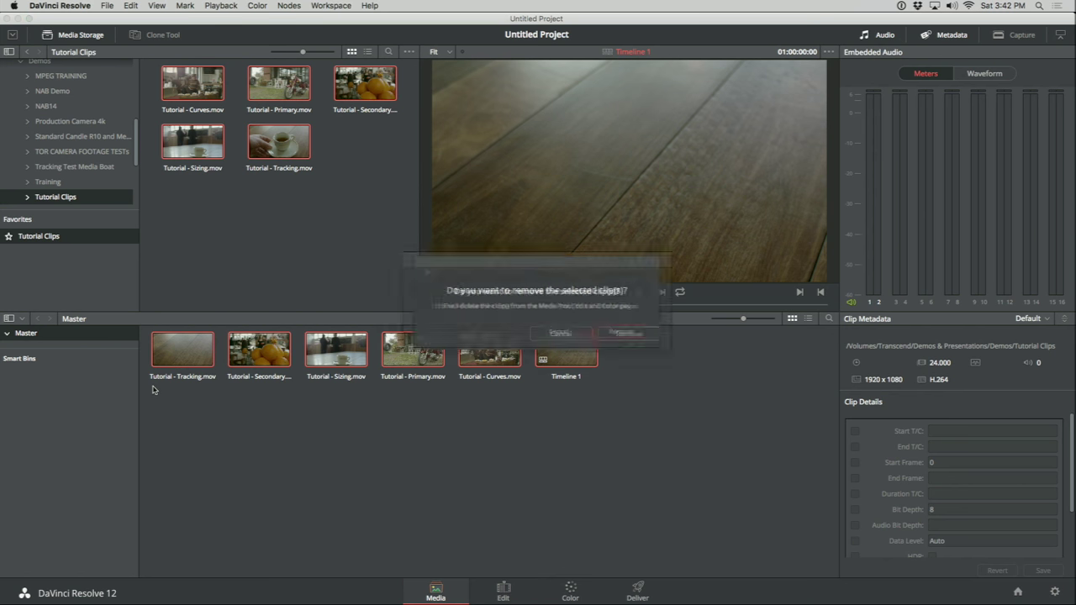
pyautogui.press('Return')
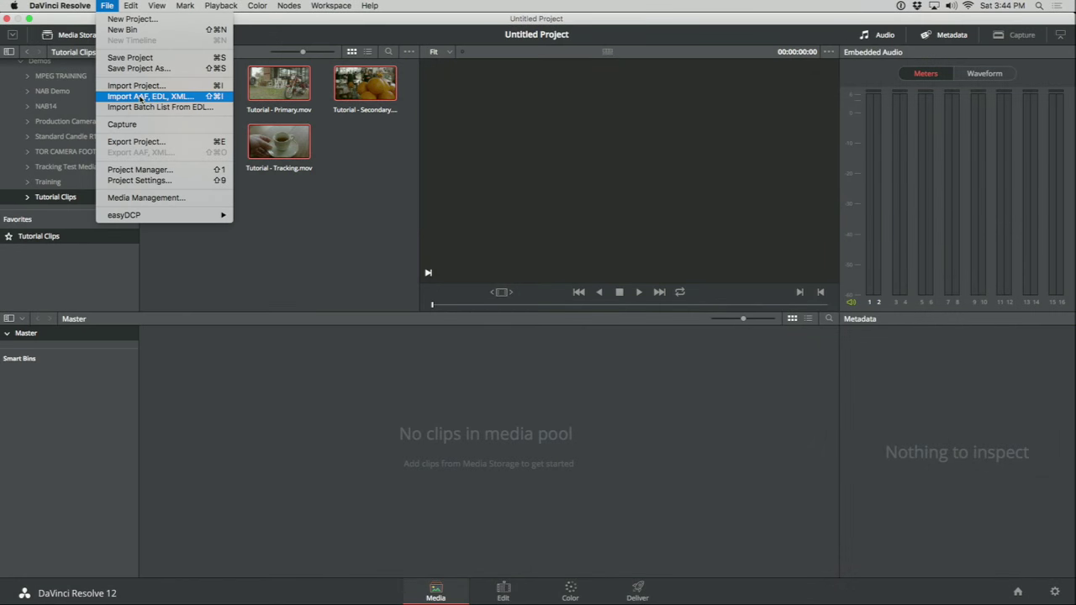
# - Import Gorilla_Final.fcpxml, accepting the default Load XML settings
pyautogui.click(141, 98)
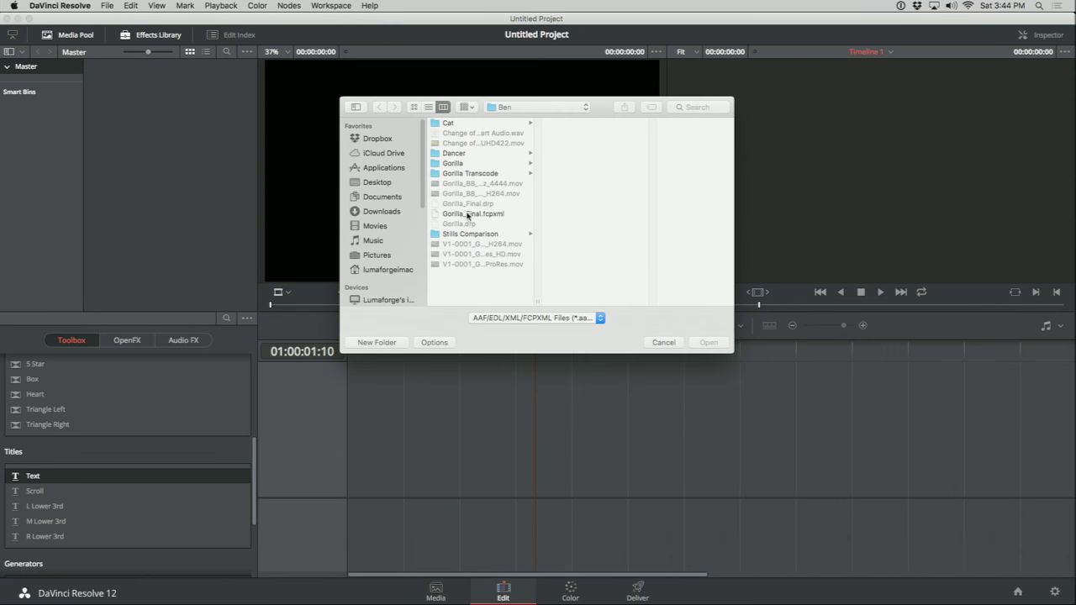
pyautogui.click(468, 214)
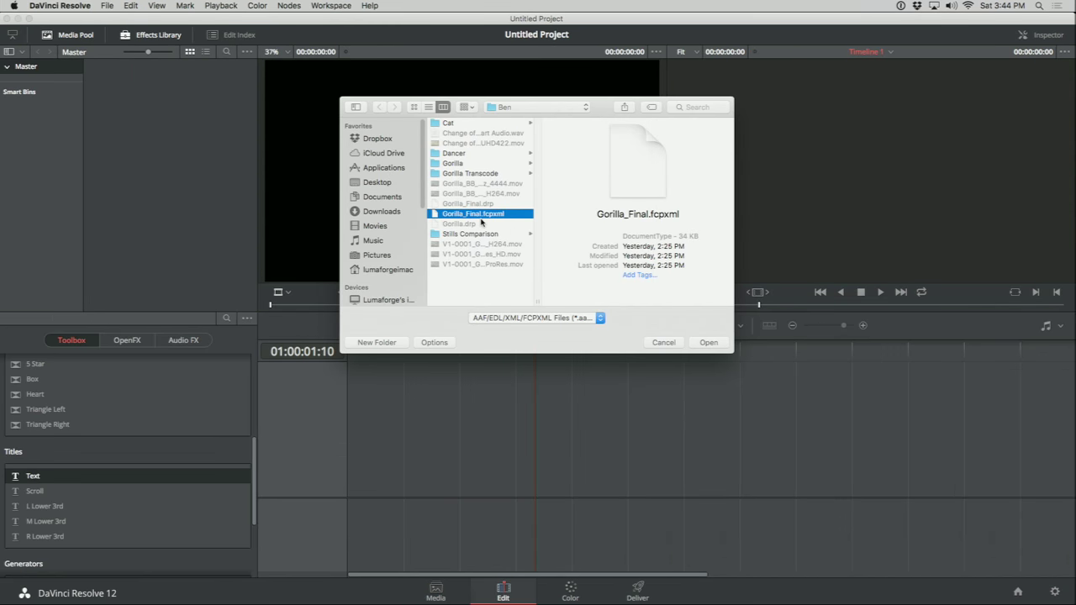
pyautogui.click(697, 347)
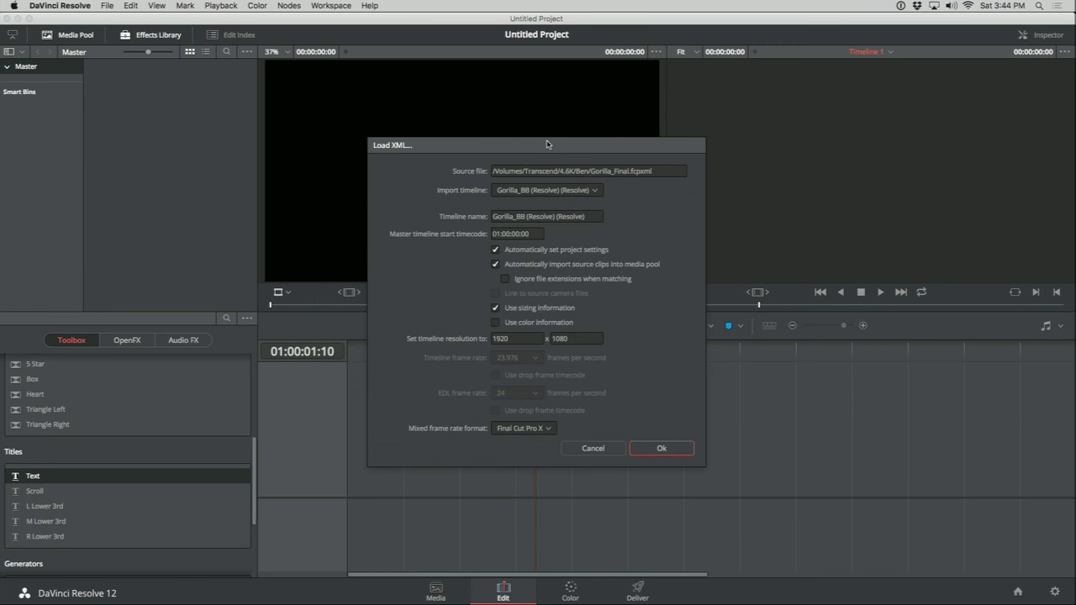
pyautogui.moveTo(546, 144); pyautogui.dragTo(574, 121)
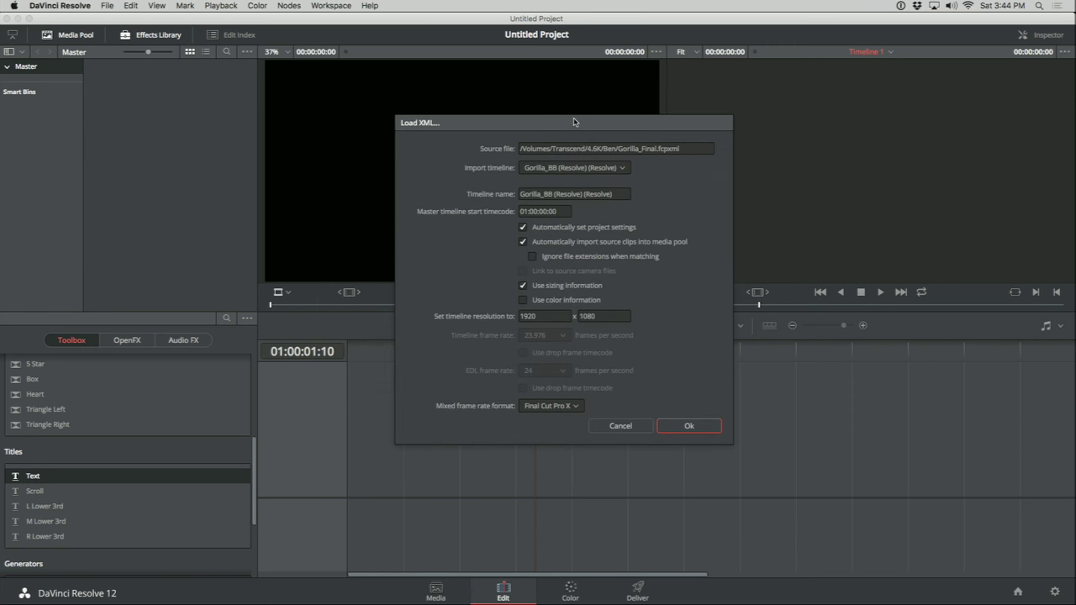
pyautogui.click(682, 428)
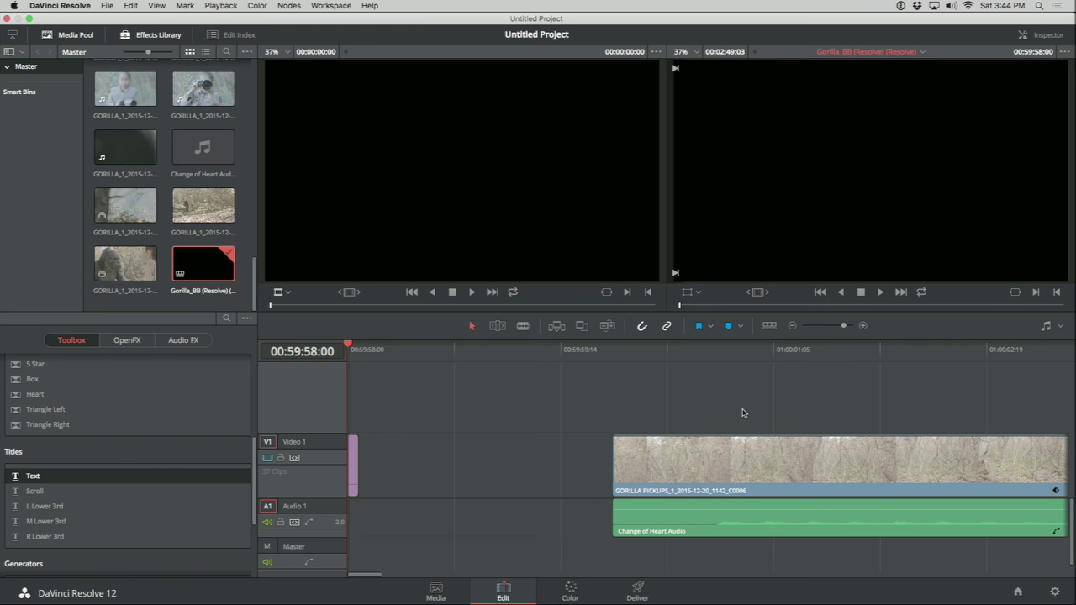
# - Fit the Gorilla_BB edit to the timeline and play muted from about 01:00:13:21
pyautogui.hotkey('shift', 'z')
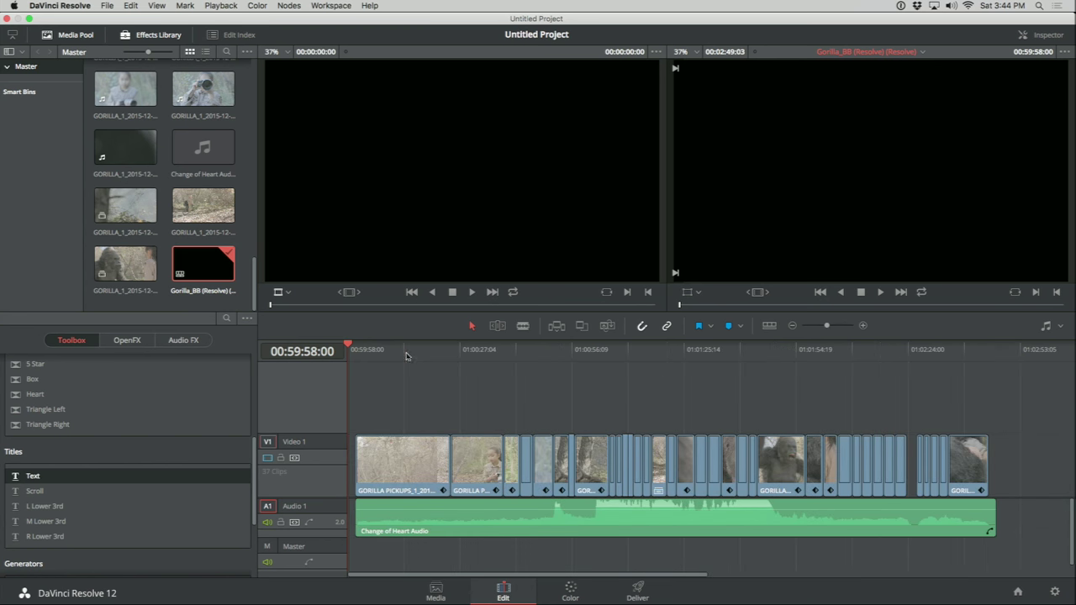
pyautogui.click(407, 357)
pyautogui.press('XF86AudioMute')
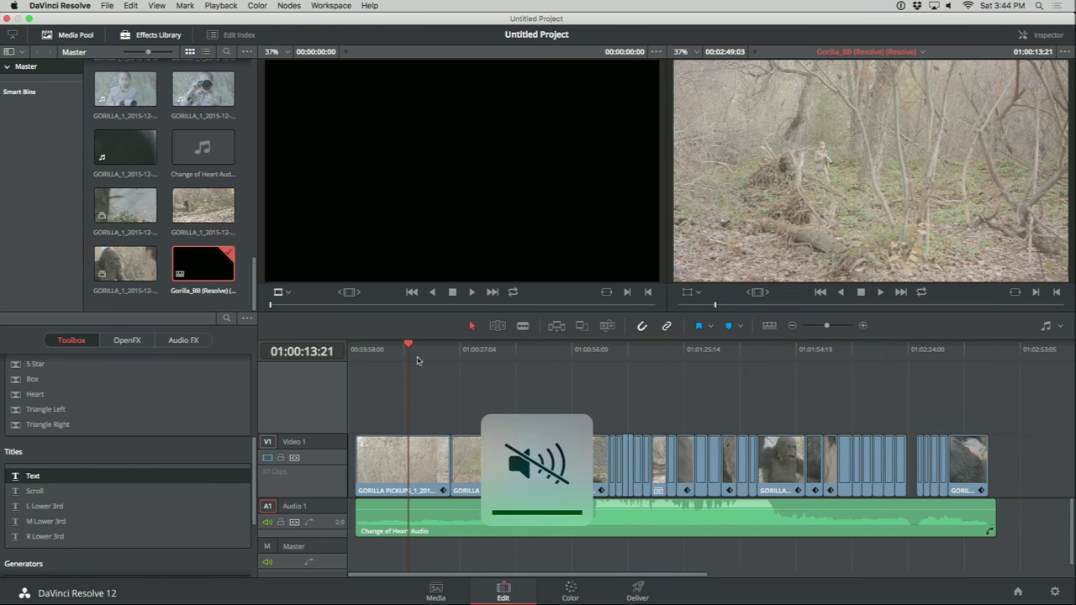
pyautogui.press('space')
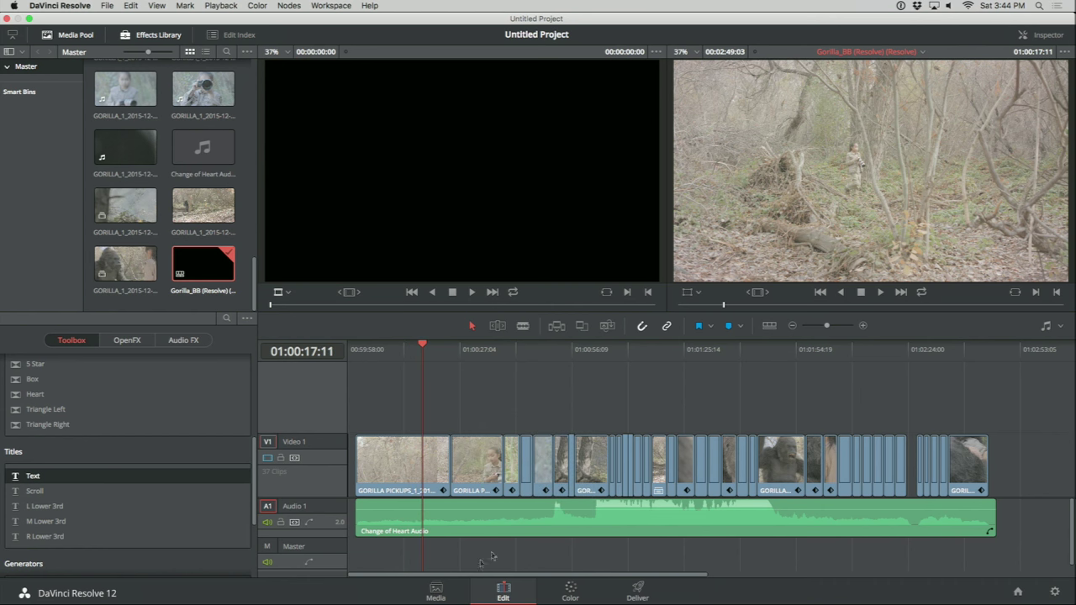
# - After a quick visit to the Media page, resume playback from 01:00:18:19
pyautogui.click(435, 591)
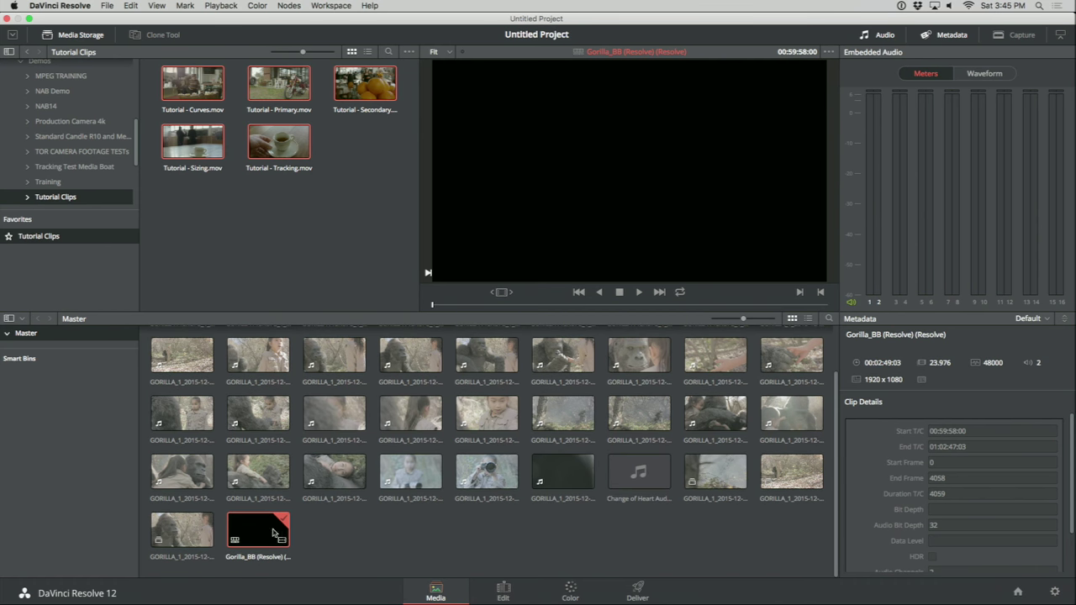
pyautogui.click(503, 591)
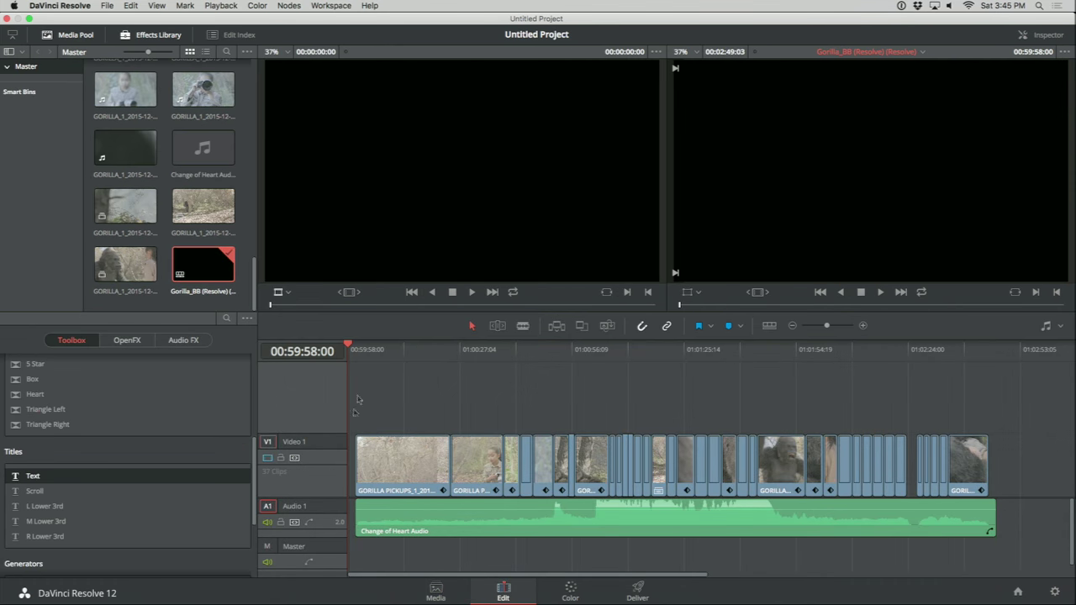
pyautogui.moveTo(382, 353); pyautogui.dragTo(423, 362)
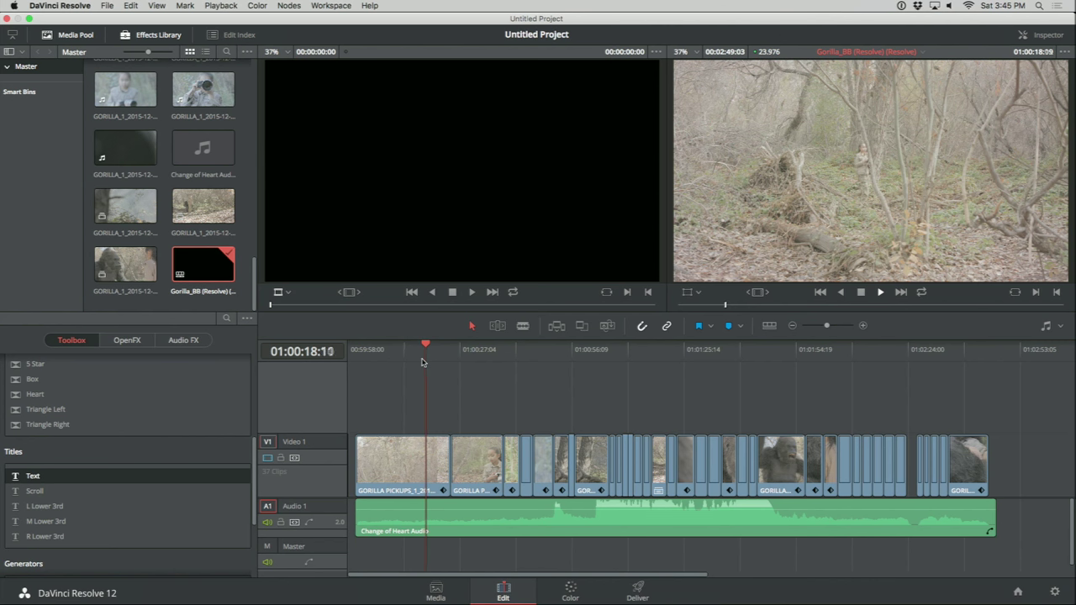
pyautogui.press('space')
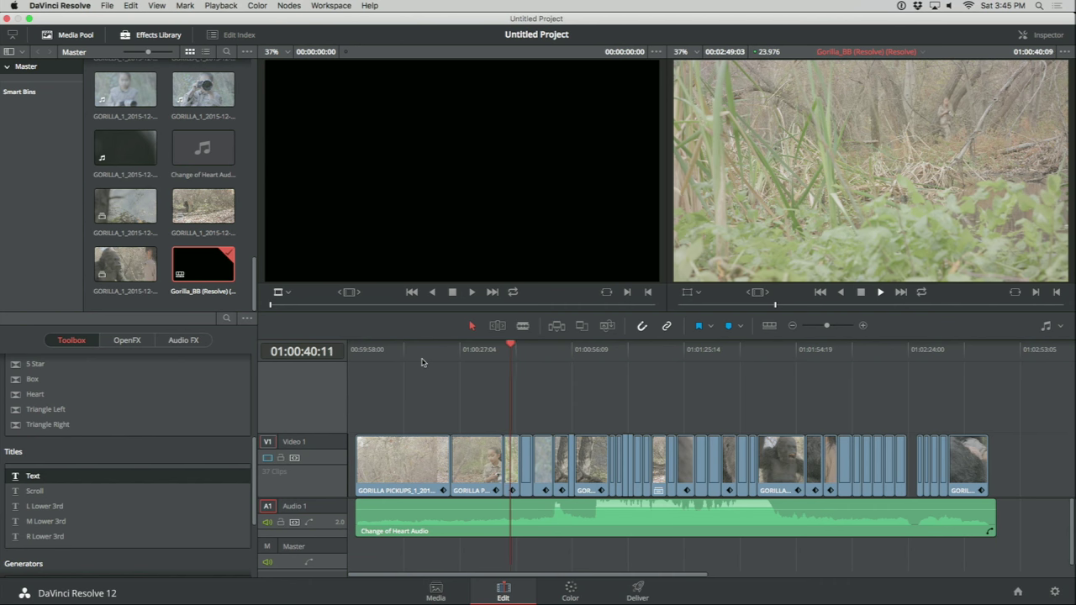
# - Stop playback and open Timelines > ColorTrace for the Gorilla_BB timeline
pyautogui.press('space')
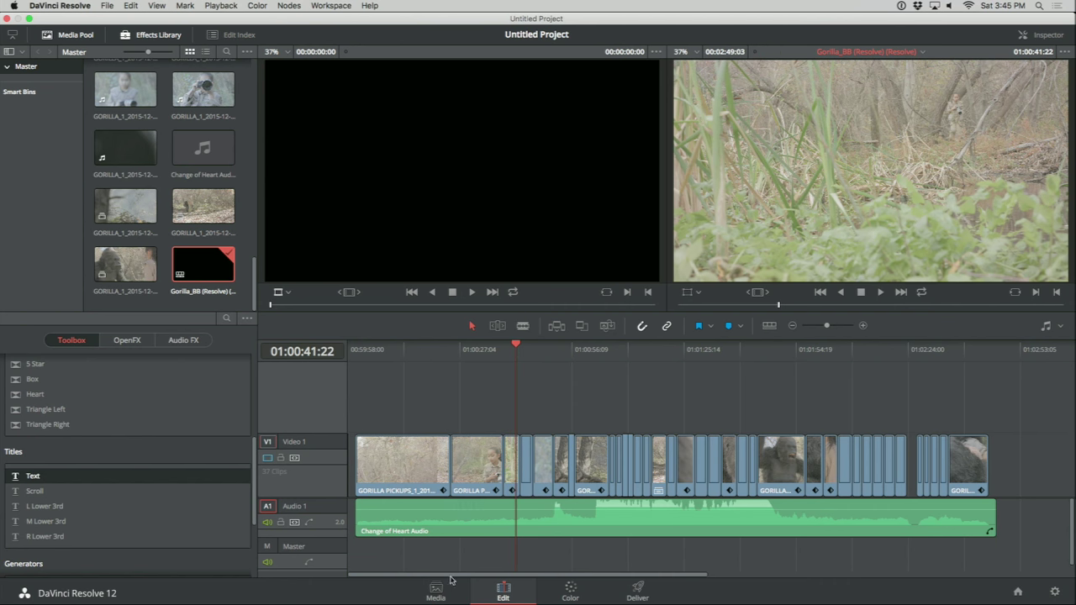
pyautogui.click(437, 590)
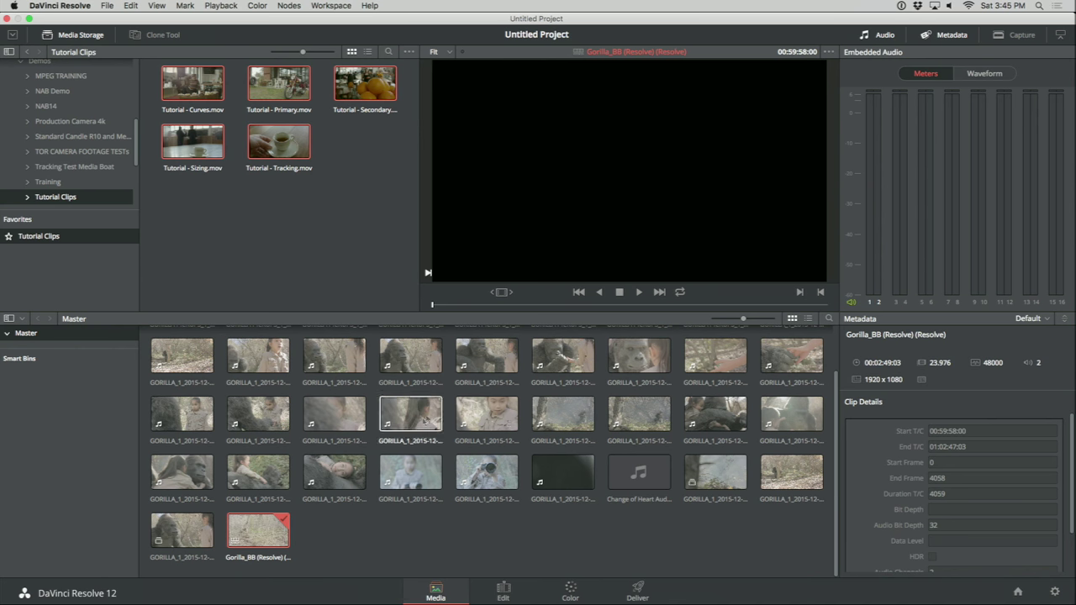
pyautogui.rightClick(266, 534)
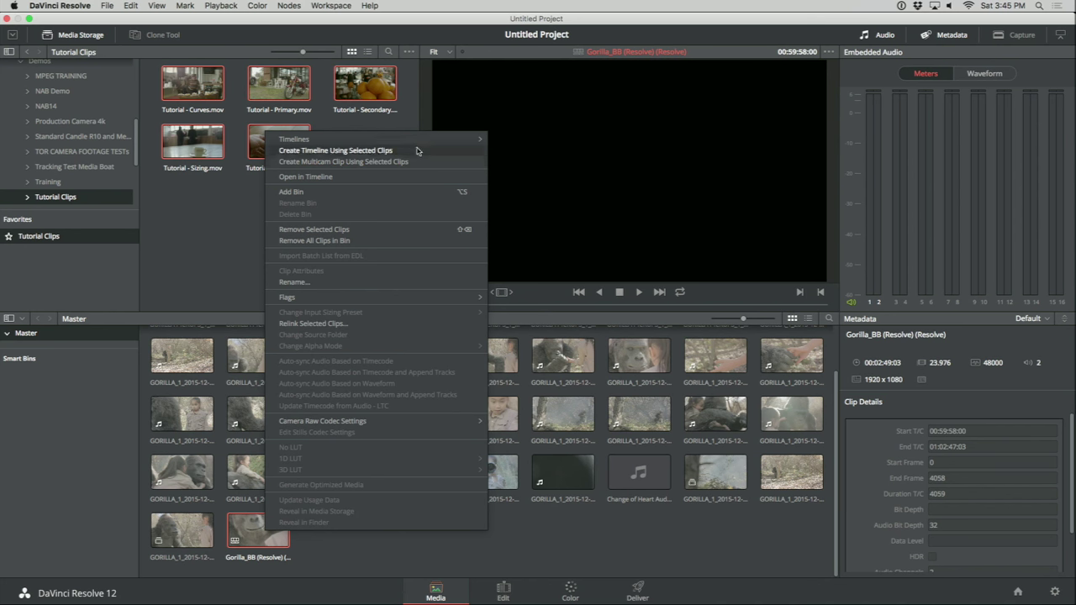
pyautogui.moveTo(420, 146)
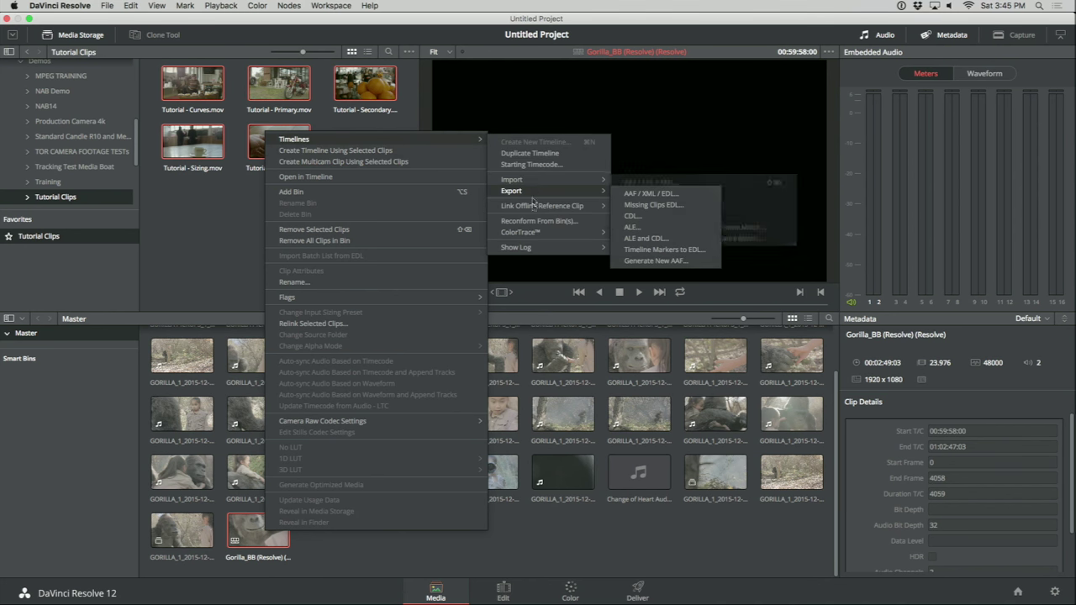
pyautogui.moveTo(544, 232)
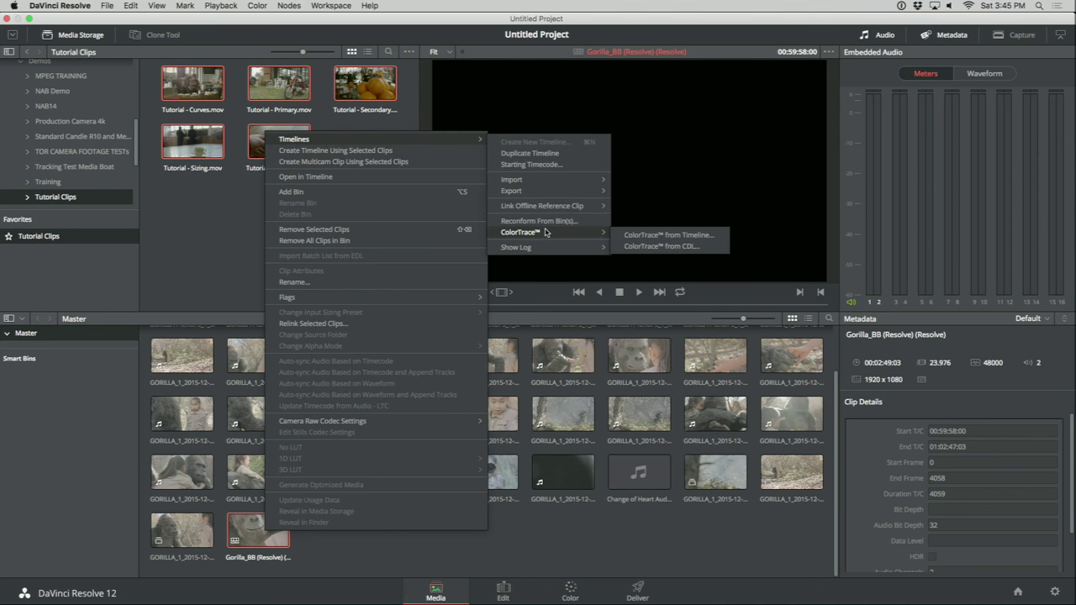
pyautogui.click(660, 237)
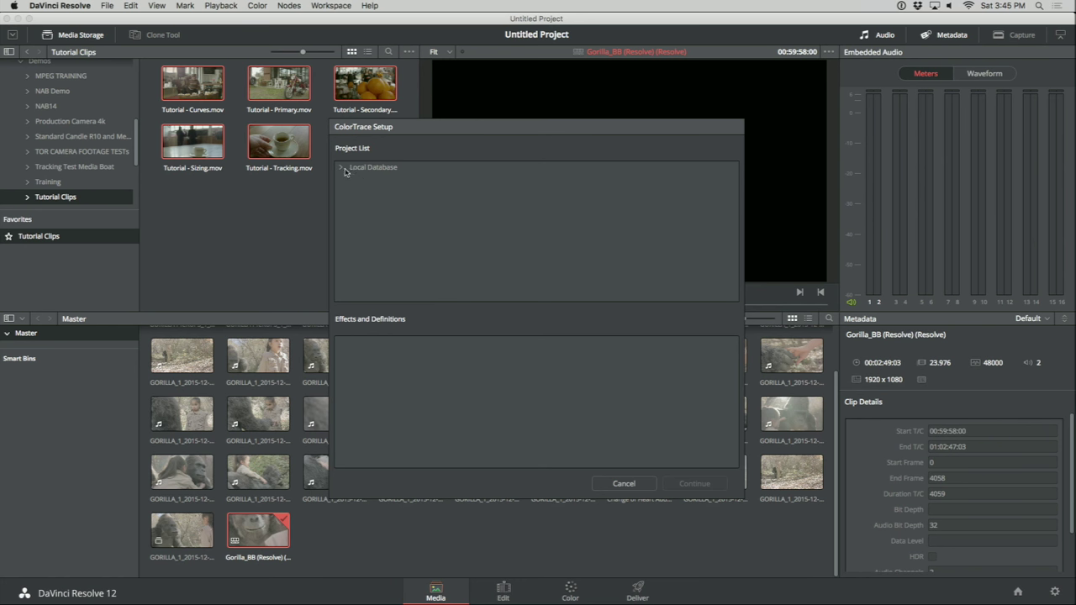
# - Pick Local Database > guest > Gorilla > Gorilla_BB as the ColorTrace source timeline
pyautogui.click(342, 168)
pyautogui.click(351, 179)
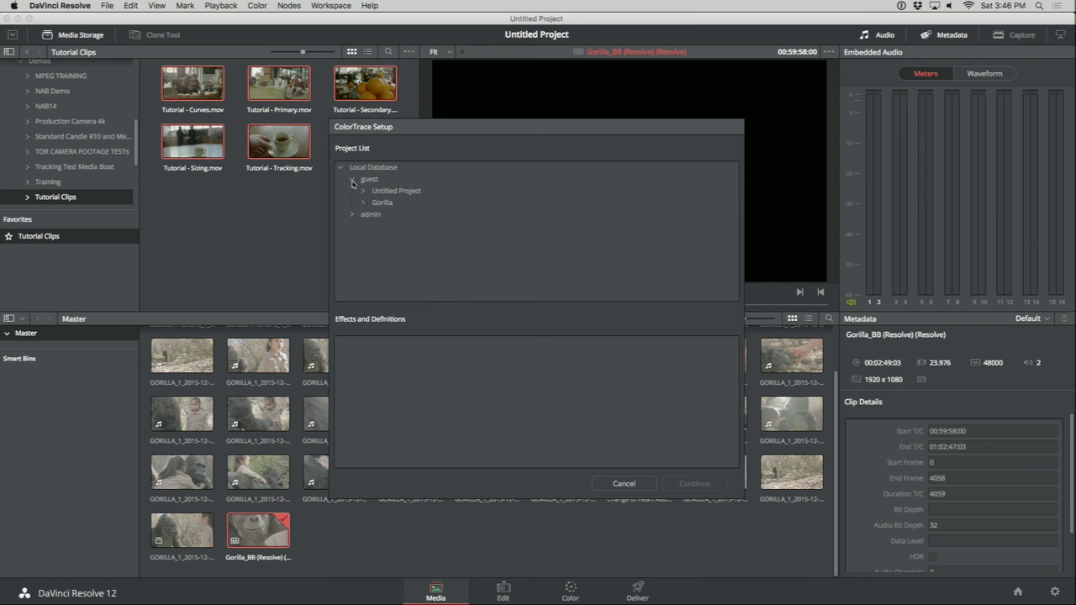
pyautogui.click(362, 203)
pyautogui.click(395, 215)
pyautogui.click(695, 484)
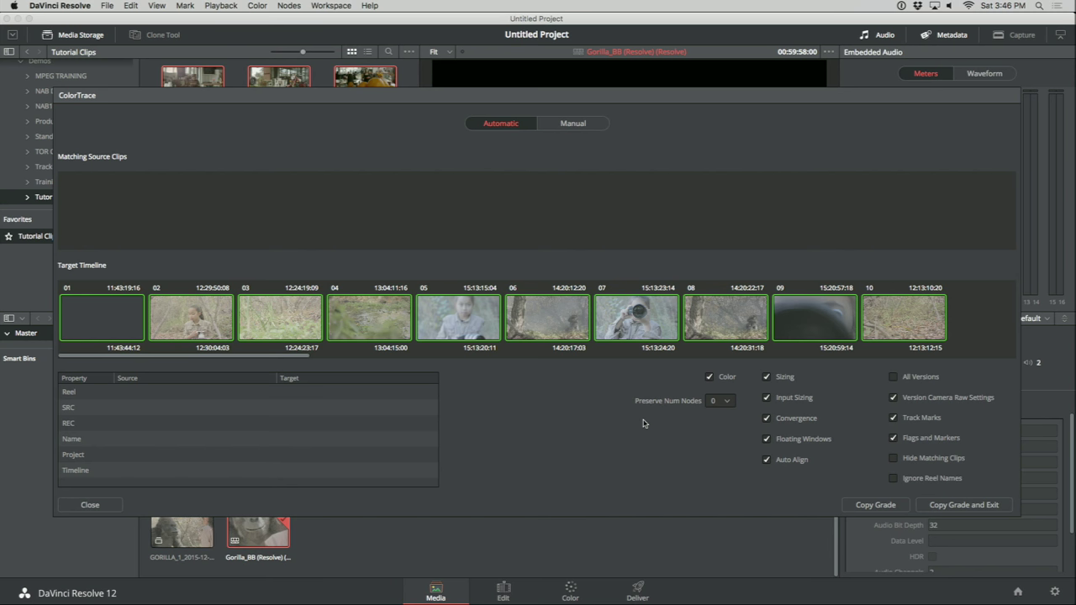
# - Include Track Marks, try manual matching with clip 06, then copy the automatic matches and exit
pyautogui.moveTo(286, 358); pyautogui.dragTo(334, 345)
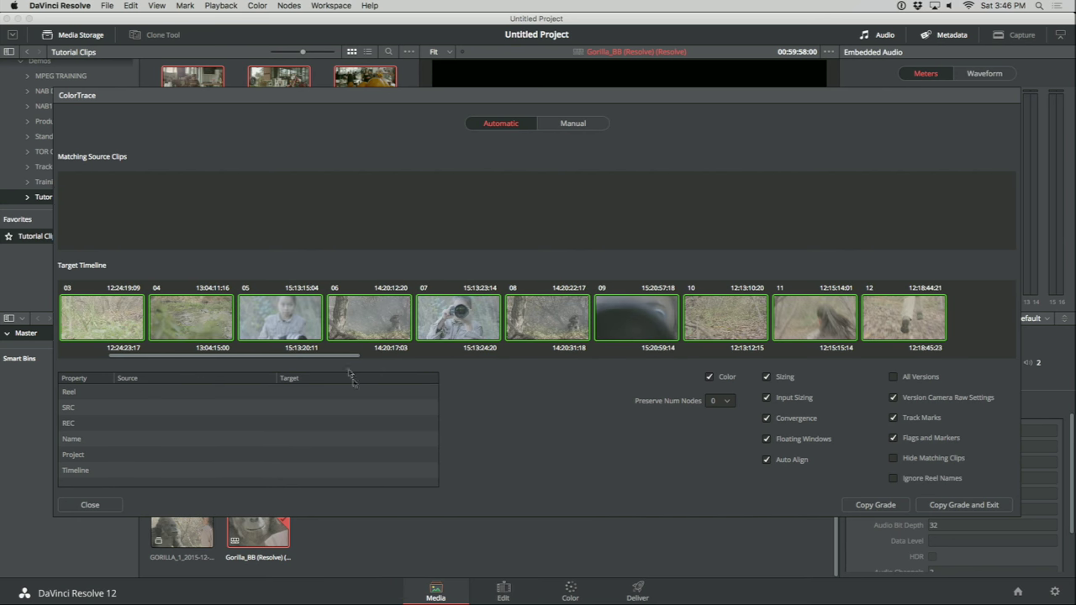
pyautogui.click(892, 416)
pyautogui.click(552, 126)
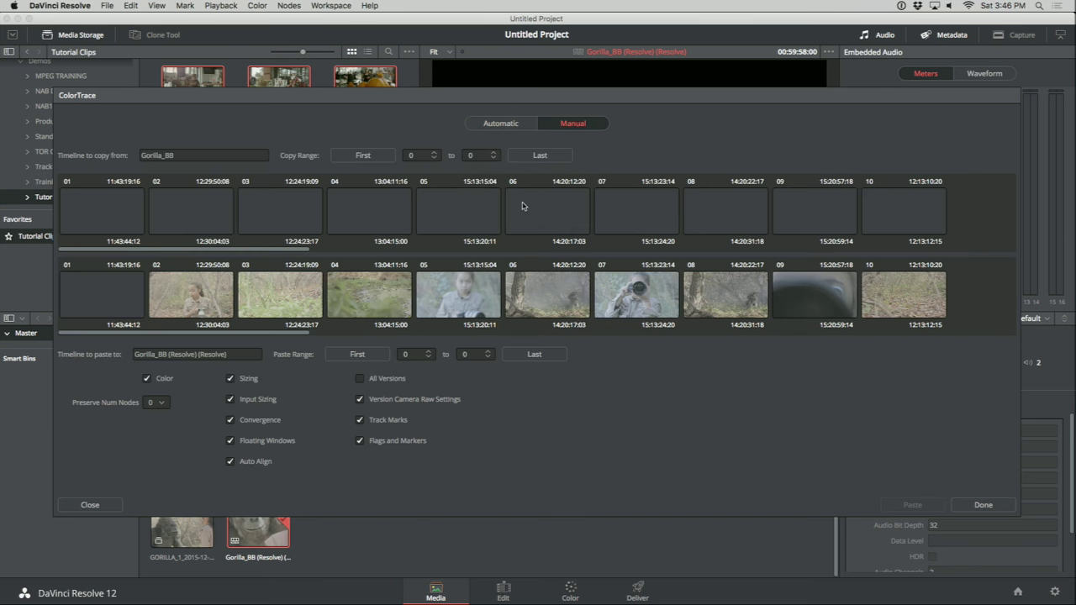
pyautogui.click(537, 200)
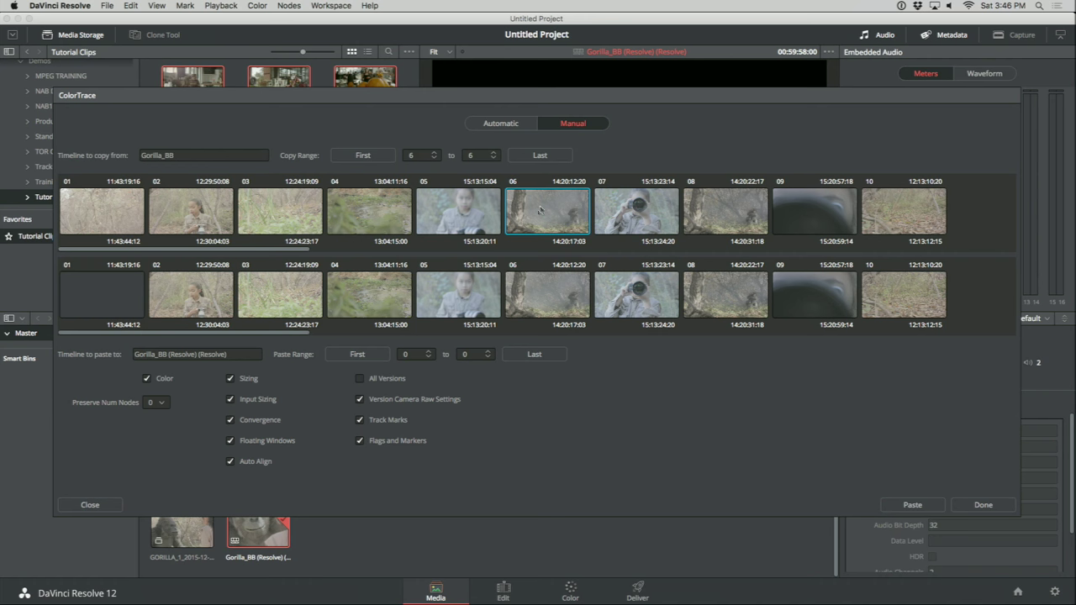
pyautogui.click(499, 126)
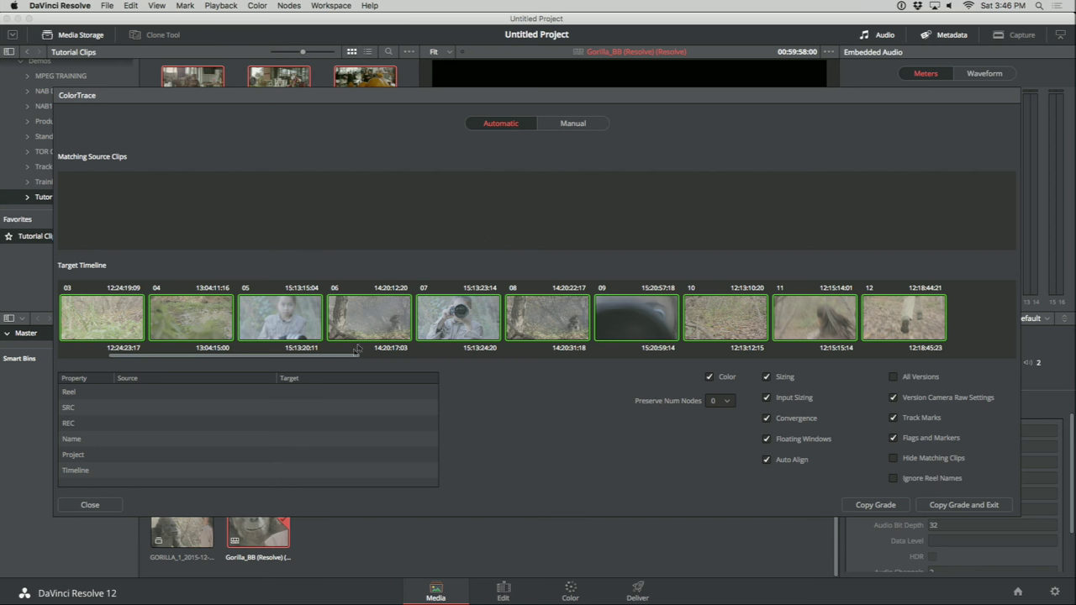
pyautogui.moveTo(357, 352); pyautogui.dragTo(300, 357)
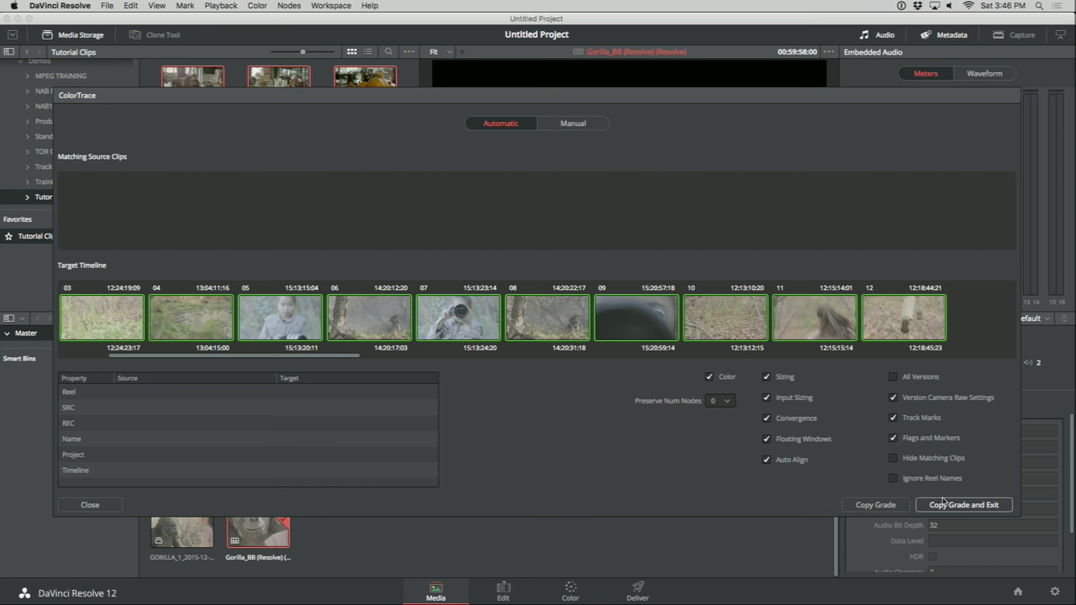
pyautogui.click(972, 513)
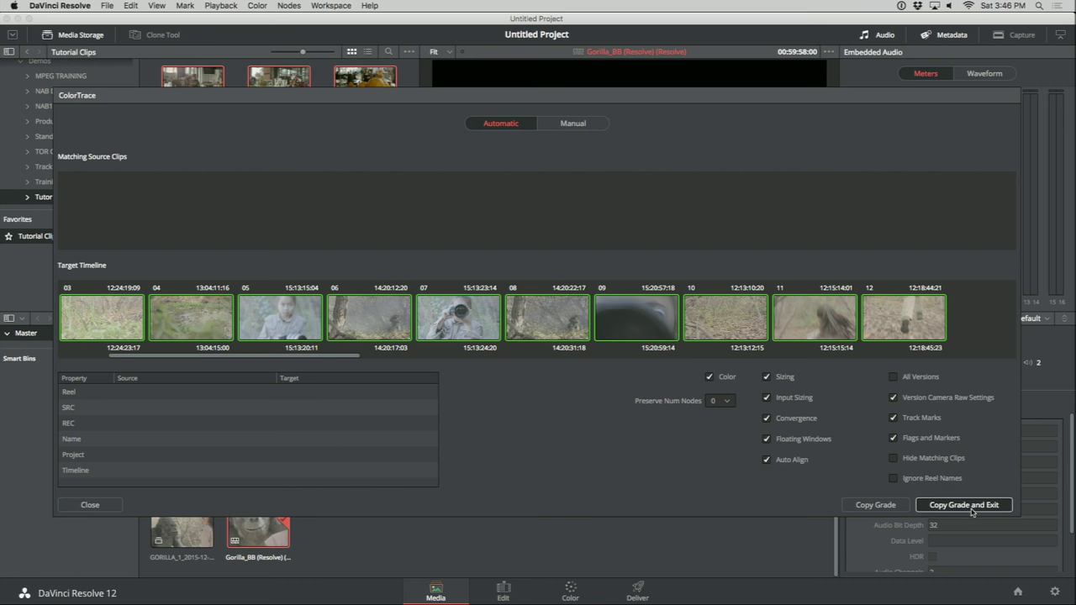
# - On the Edit page, move the playhead to the gorilla shot in the Gorilla_BB timeline
pyautogui.click(500, 590)
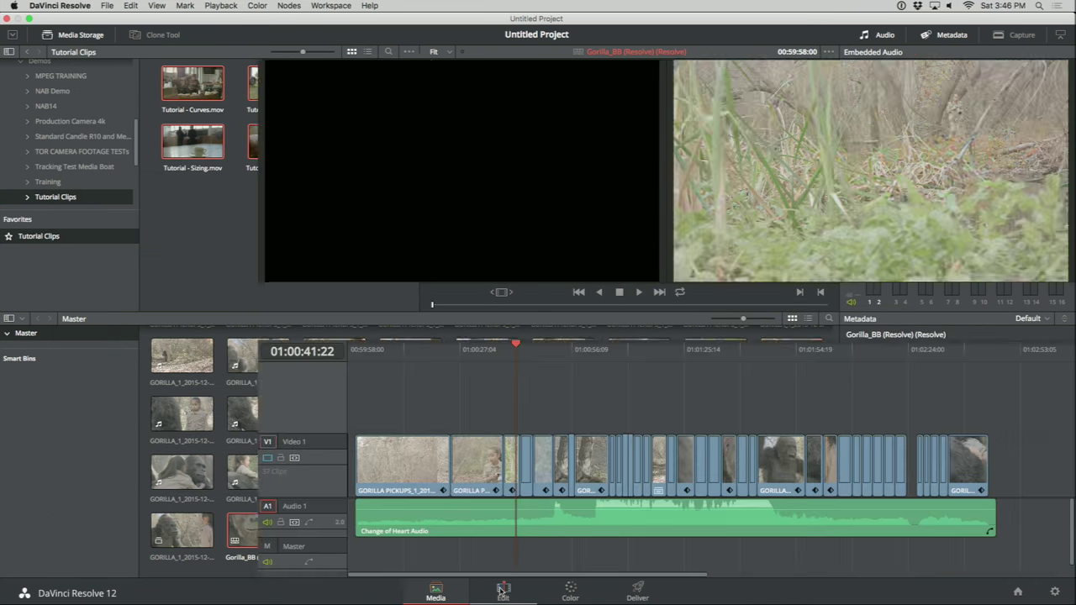
pyautogui.moveTo(574, 358); pyautogui.dragTo(578, 360)
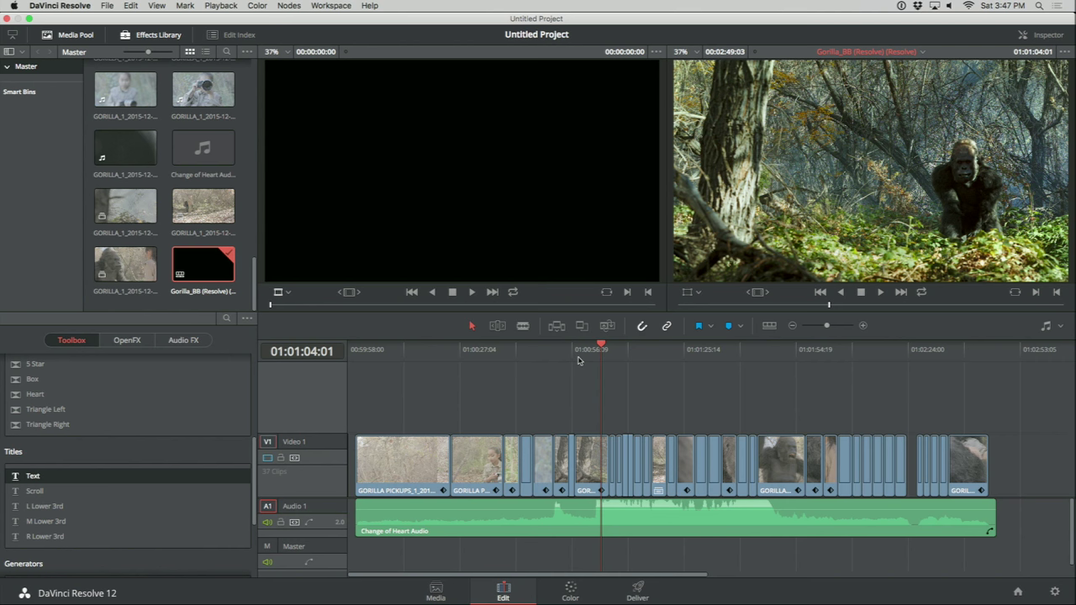
pyautogui.click(570, 590)
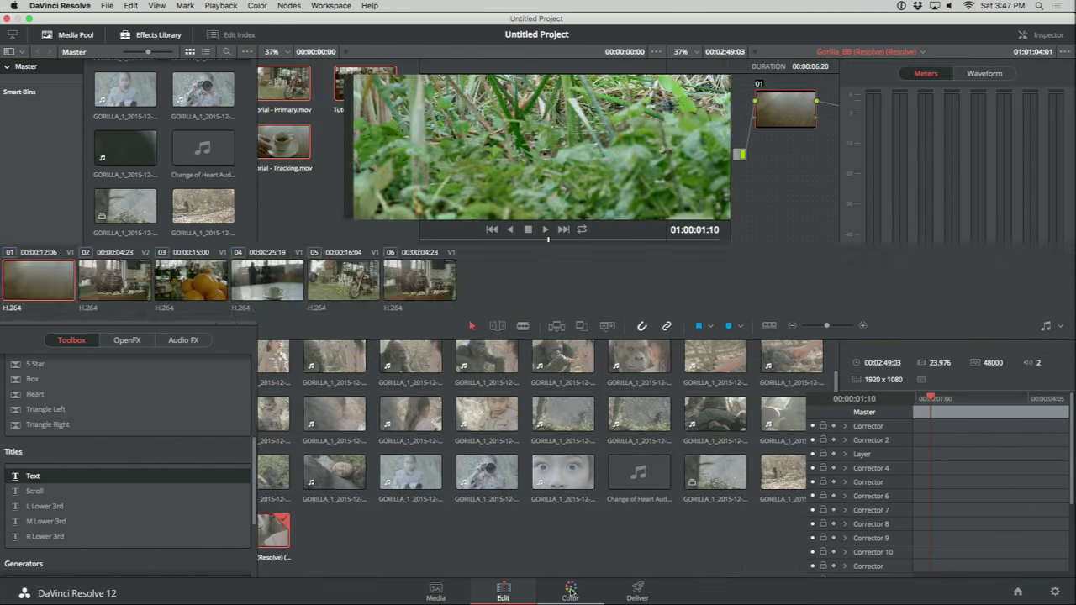
# - On the Color page, grab a still of the graded gorilla clip 08 into the gallery
pyautogui.click(570, 590)
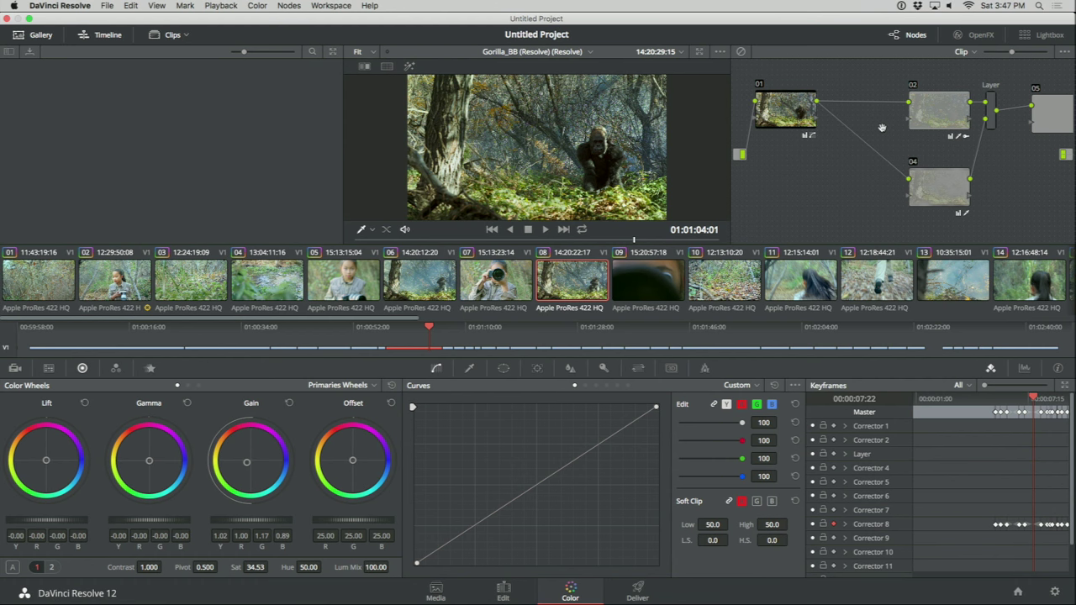
pyautogui.rightClick(551, 114)
pyautogui.click(560, 123)
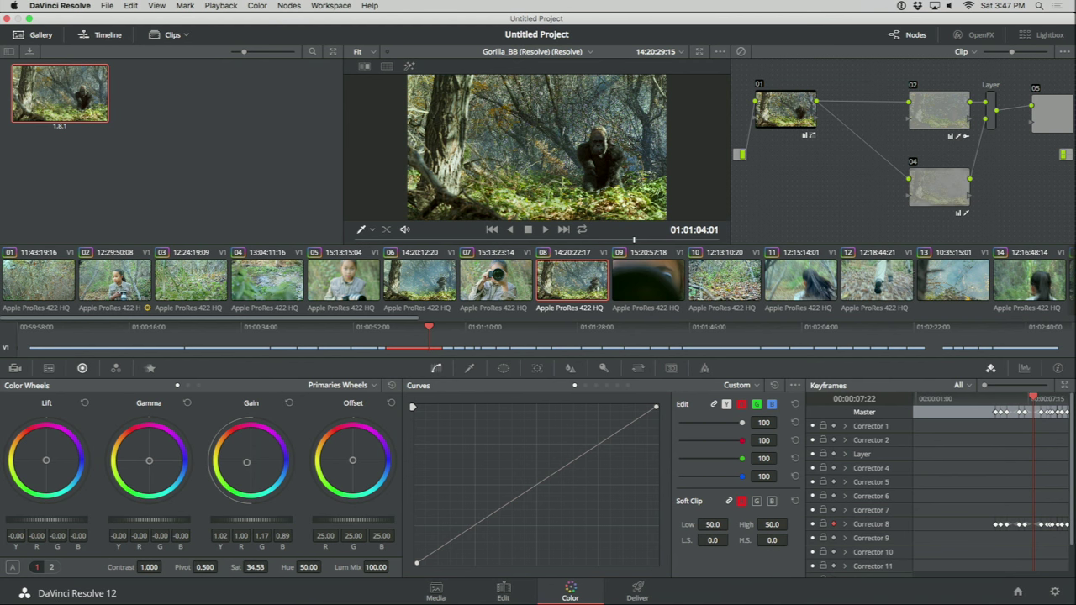
pyautogui.moveTo(497, 315); pyautogui.dragTo(591, 317)
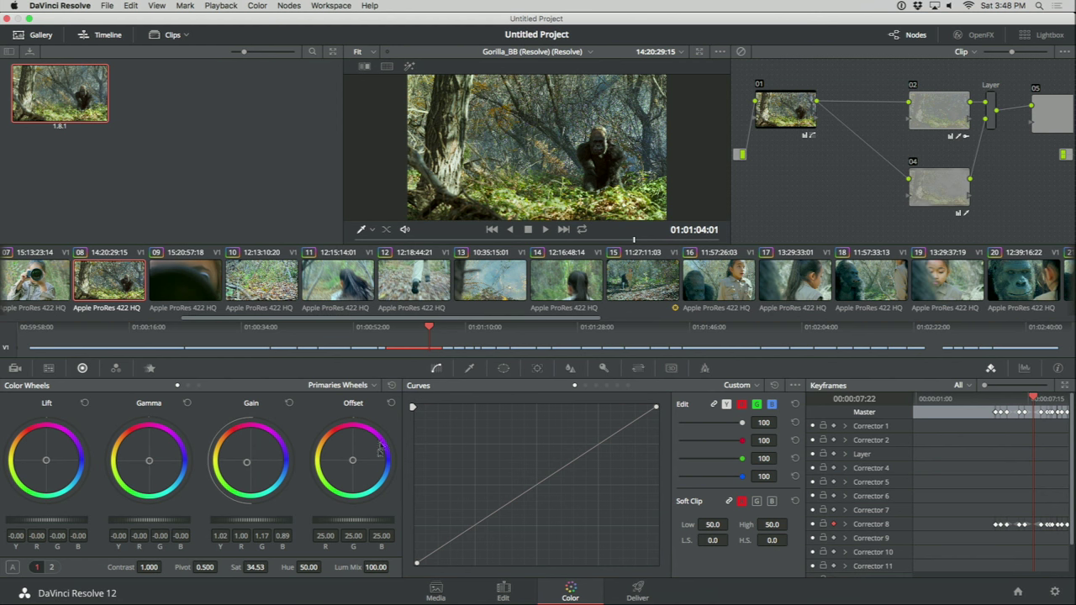
# - Switch the primary adjustments from wheels to bars and back to wheels
pyautogui.click(367, 388)
pyautogui.click(370, 414)
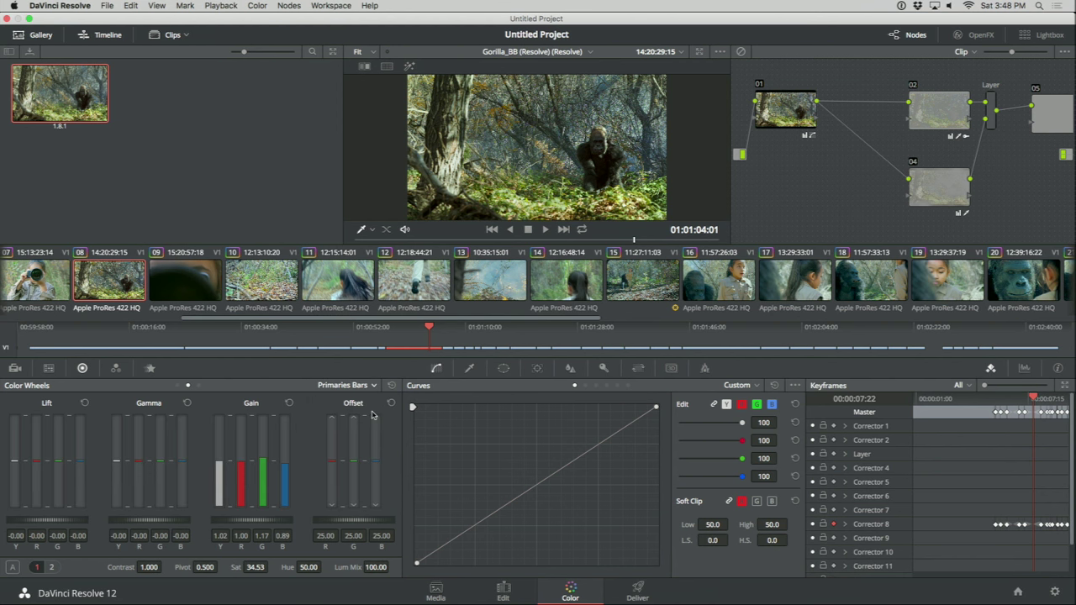
pyautogui.click(370, 388)
pyautogui.click(369, 402)
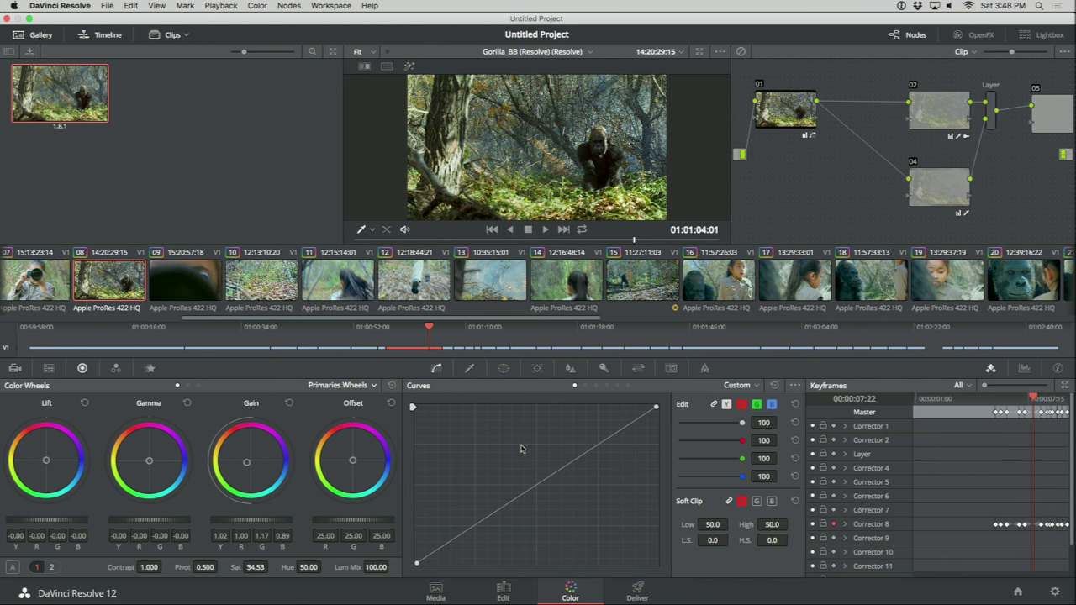
# - Step through the Qualifier, Window, Tracker and Blur palettes
pyautogui.click(470, 369)
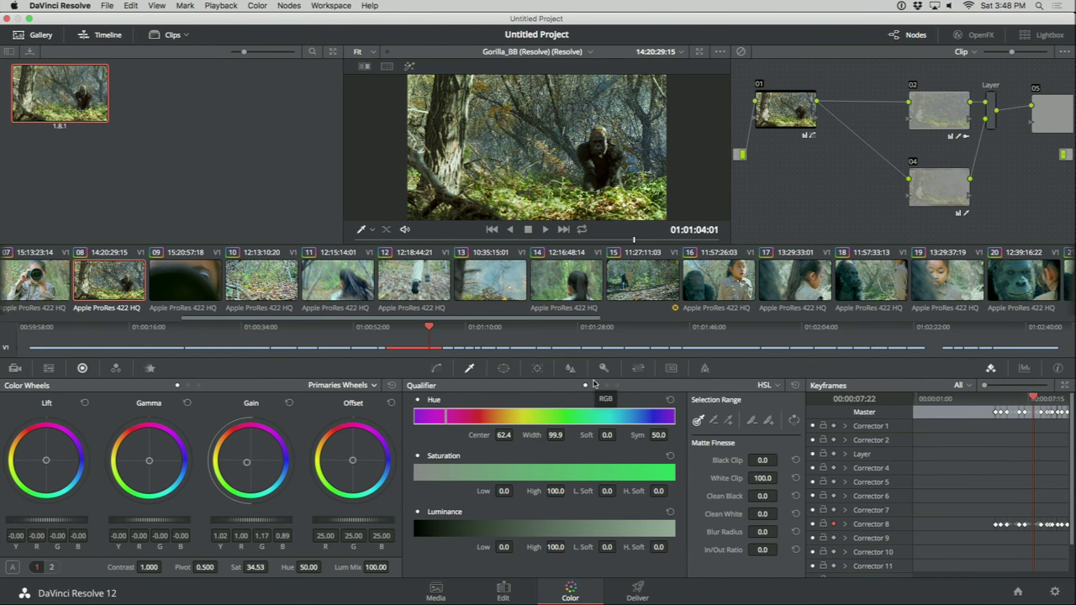
pyautogui.click(507, 370)
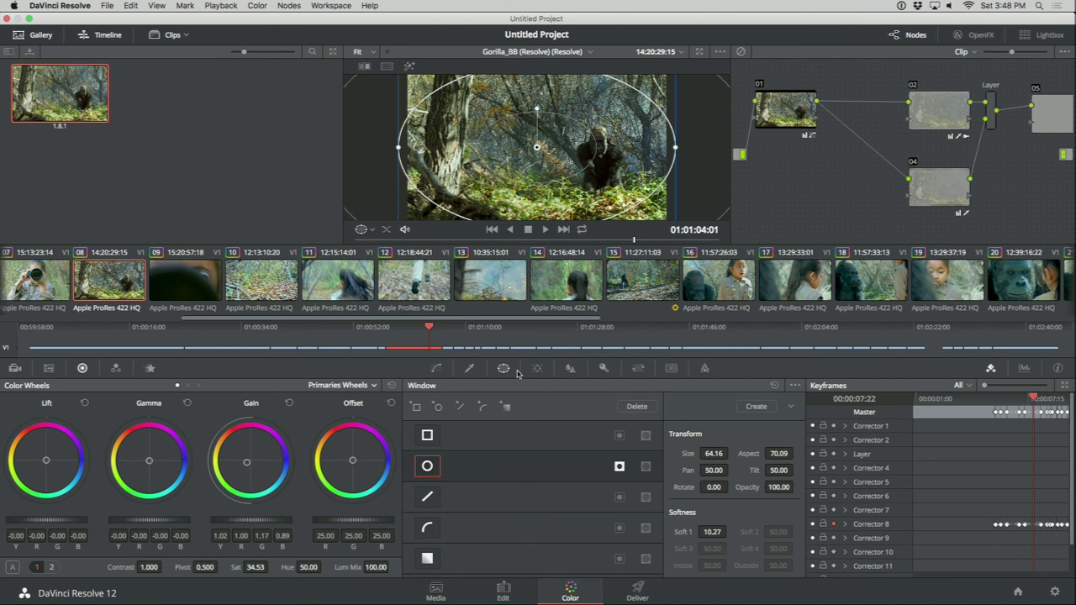
pyautogui.click(538, 370)
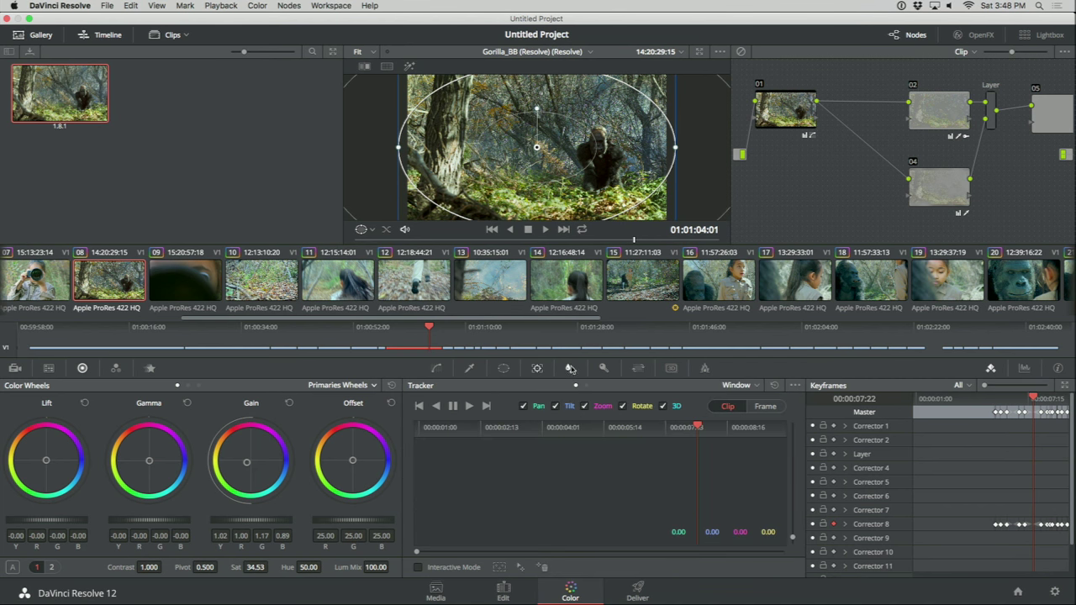
pyautogui.click(570, 369)
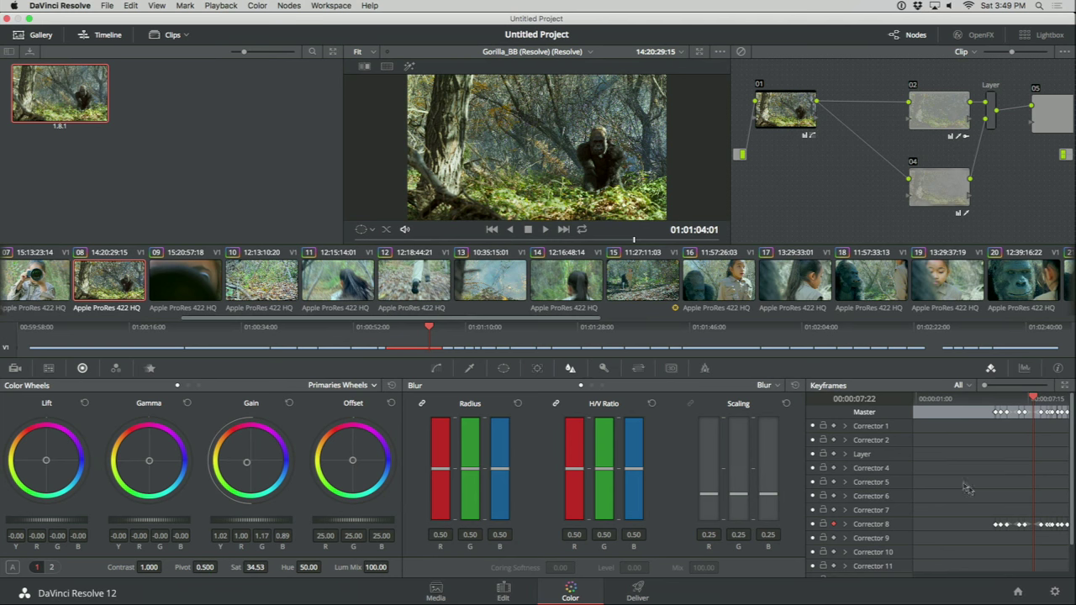
# - Show an RGB Parade scope, then select clip 02 of the girl holding a camera
pyautogui.click(1023, 370)
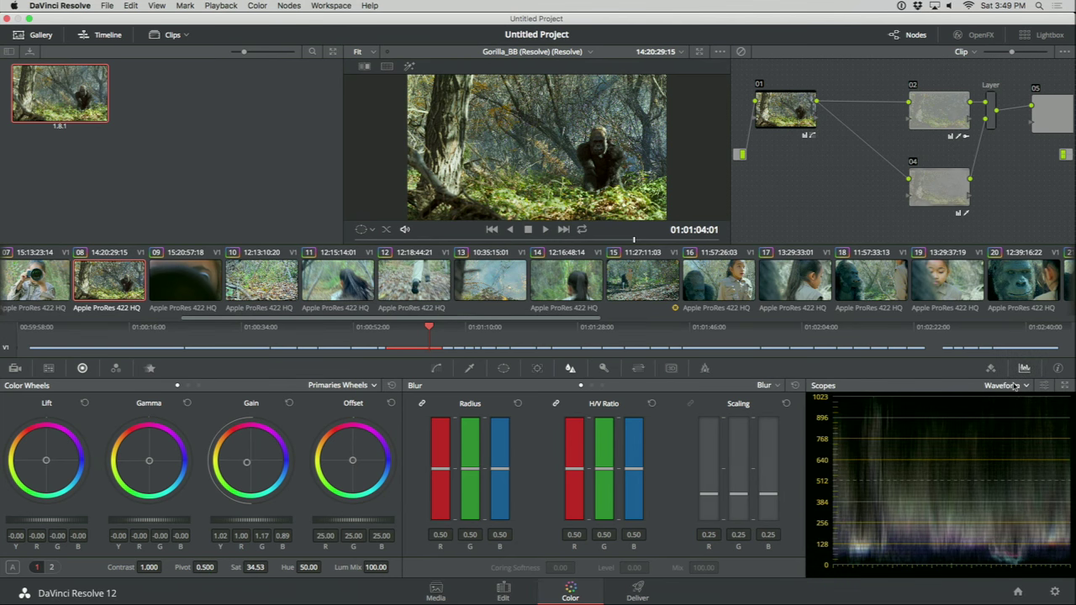
pyautogui.click(1014, 385)
pyautogui.click(1014, 416)
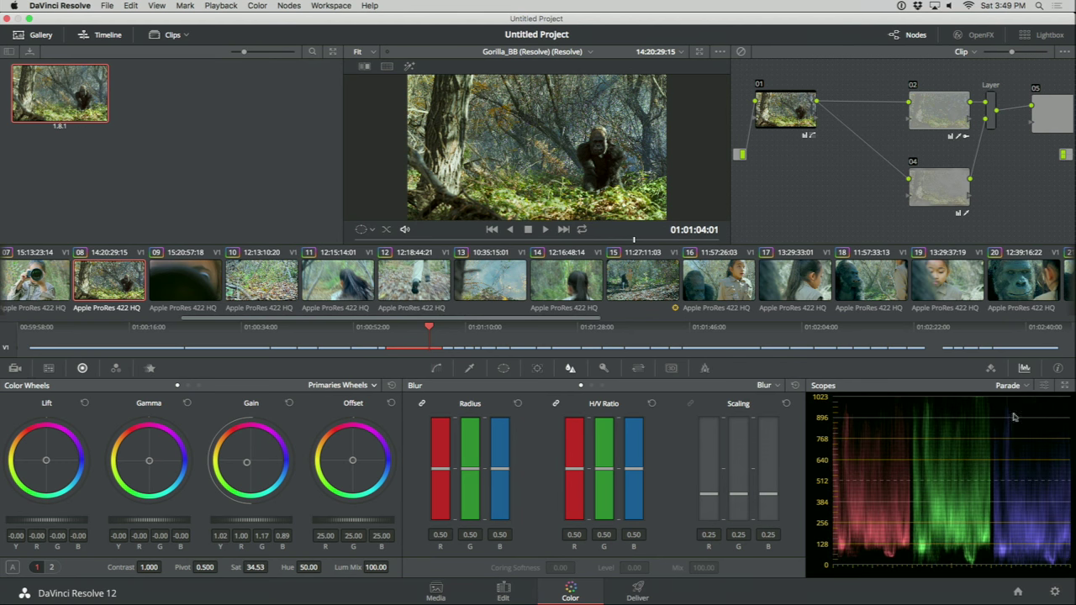
pyautogui.click(1026, 386)
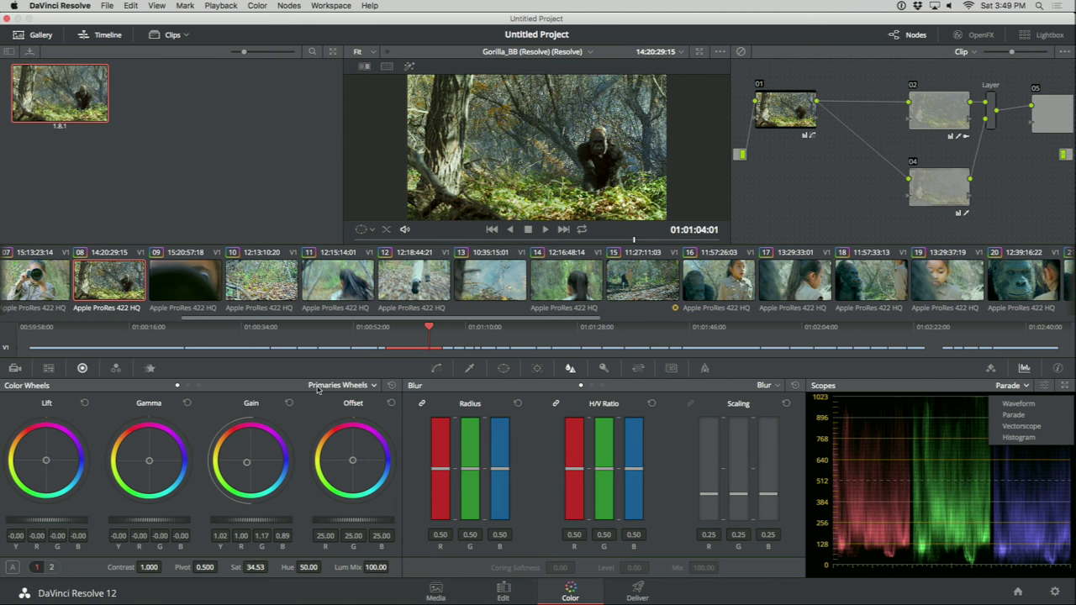
pyautogui.moveTo(288, 319); pyautogui.dragTo(80, 317)
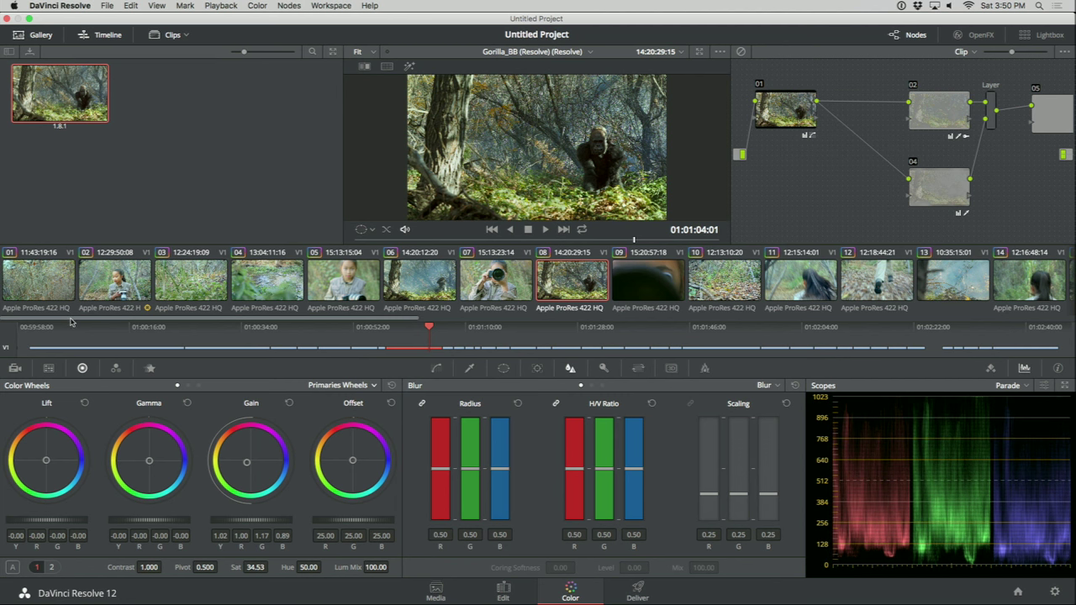
pyautogui.click(114, 279)
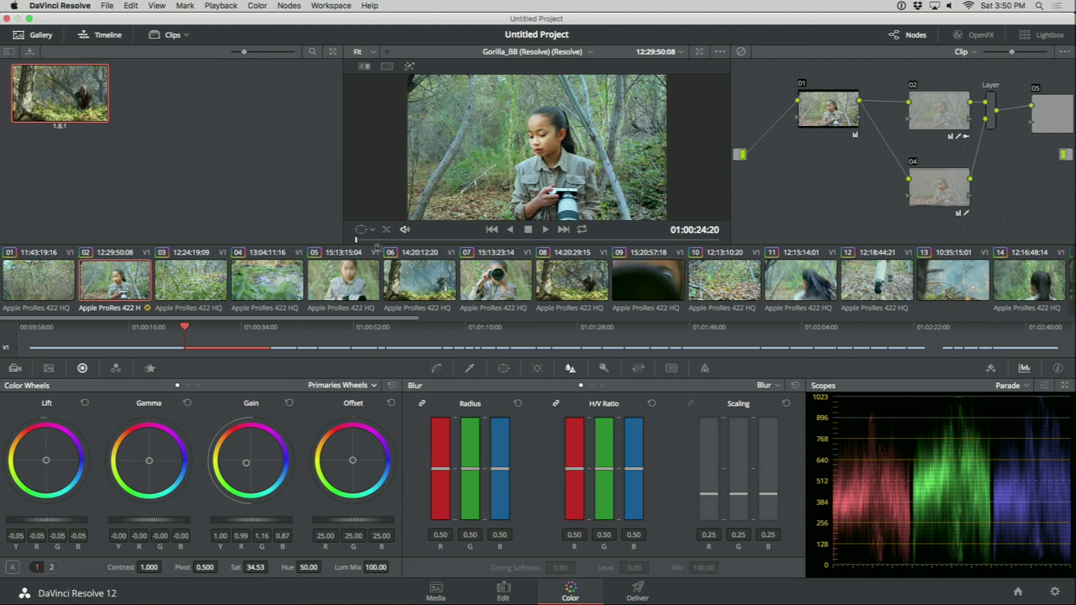
# - Scrub through clip 02 and reset all its grades and nodes
pyautogui.moveTo(389, 242); pyautogui.dragTo(481, 241)
pyautogui.rightClick(820, 168)
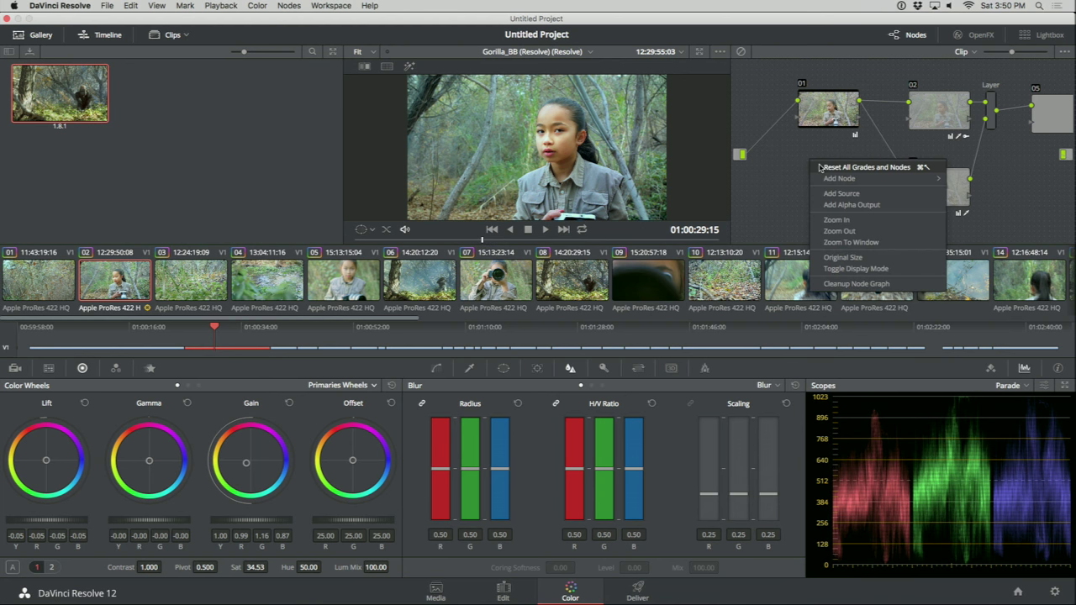
pyautogui.click(865, 167)
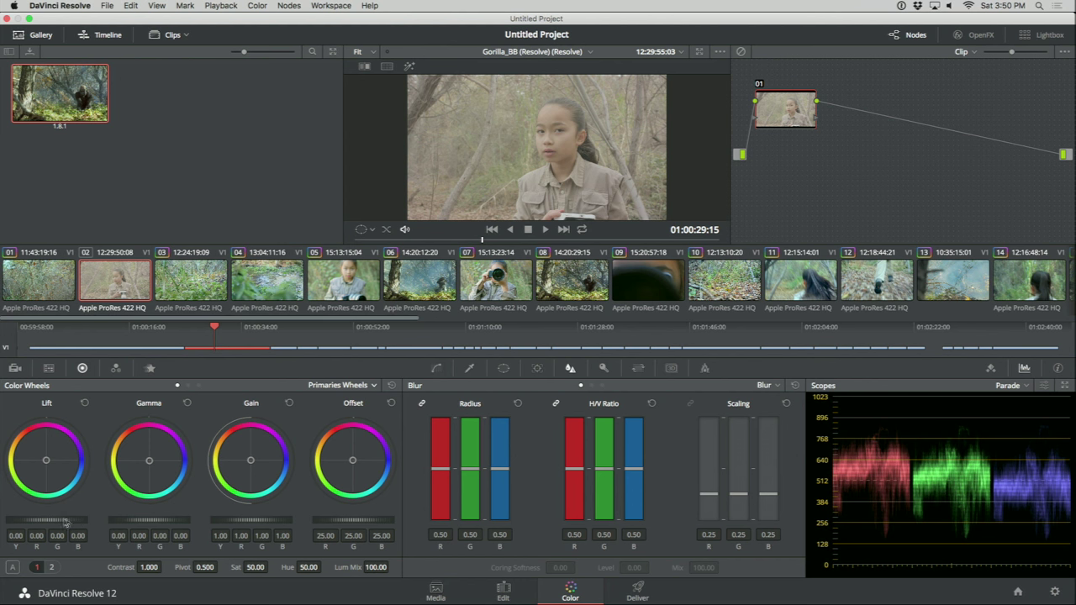
# - Darken the shadows and brighten the highlights, bringing Gain to 1.27
pyautogui.moveTo(66, 522); pyautogui.dragTo(3, 523)
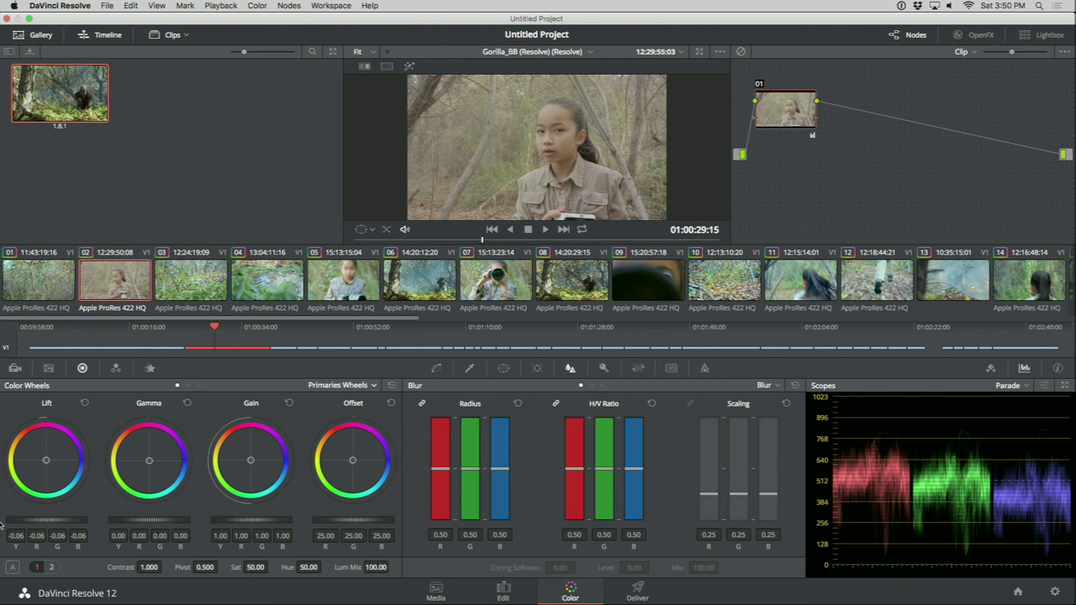
pyautogui.moveTo(242, 521); pyautogui.dragTo(328, 519)
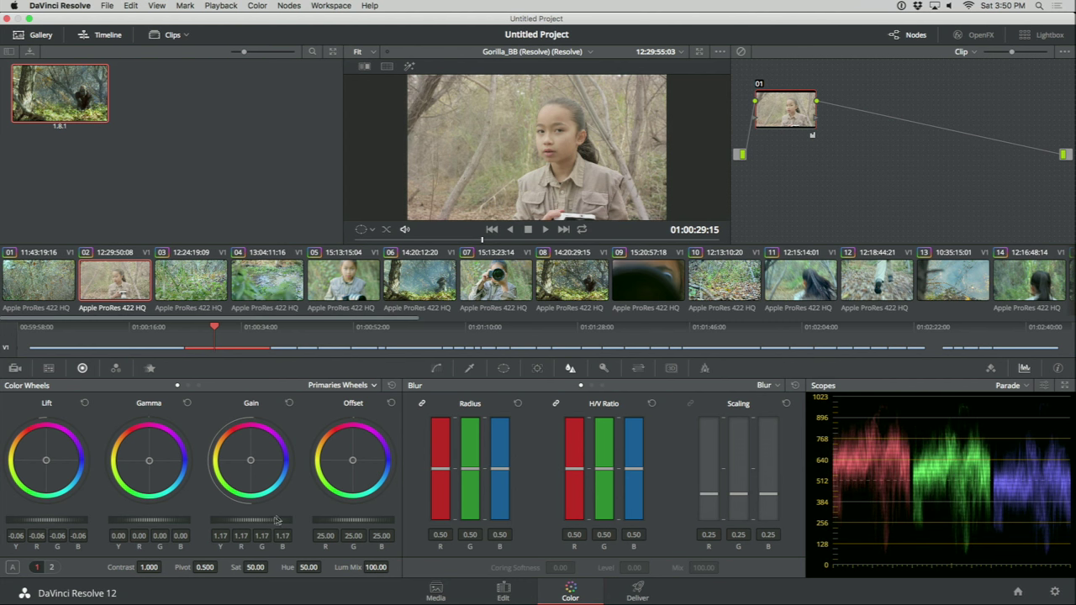
pyautogui.moveTo(263, 522); pyautogui.dragTo(303, 523)
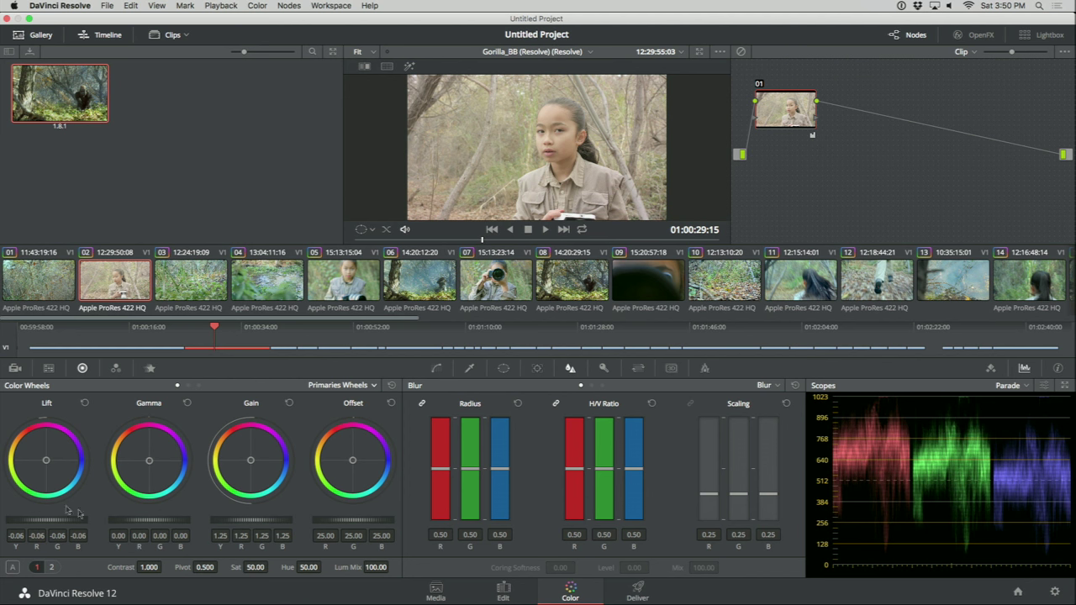
pyautogui.moveTo(84, 523); pyautogui.dragTo(61, 525)
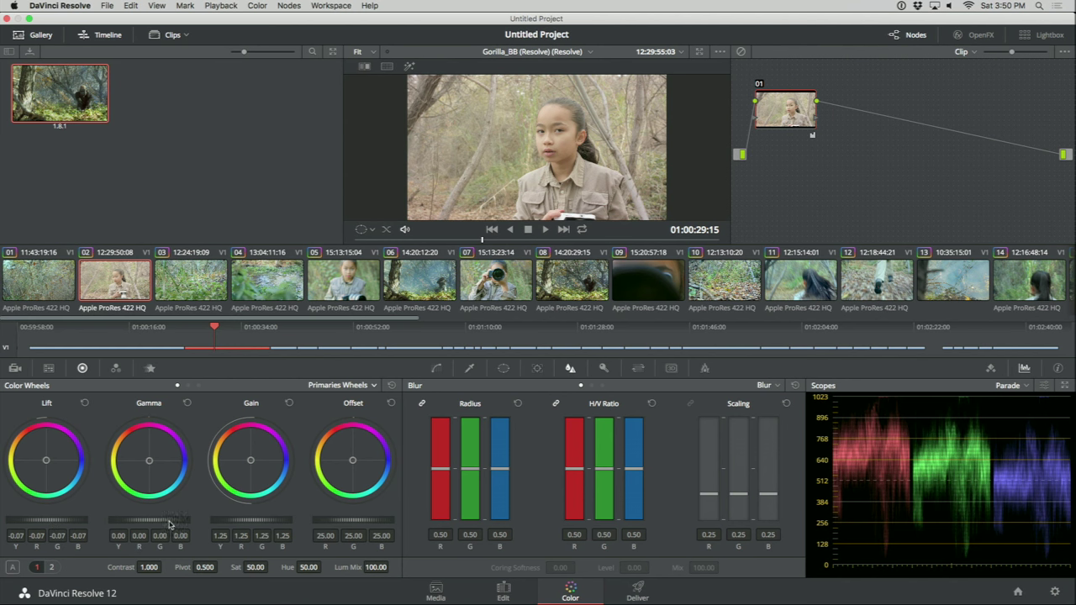
pyautogui.moveTo(168, 523); pyautogui.dragTo(262, 523)
pyautogui.moveTo(83, 519); pyautogui.dragTo(52, 525)
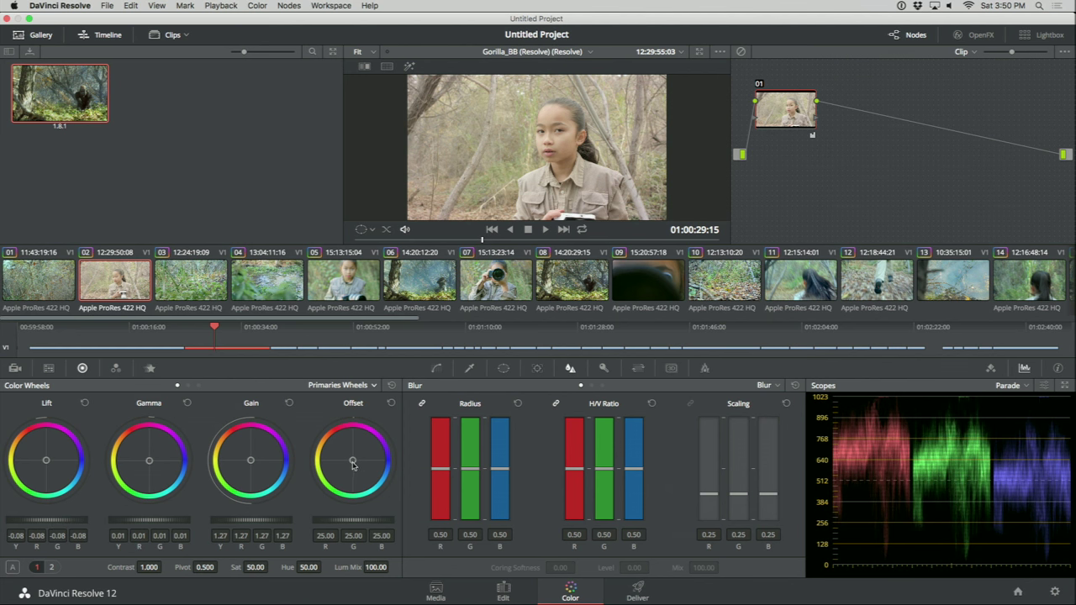
# - Shift the overall colour balance toward blue and set Saturation to 65
pyautogui.moveTo(352, 463); pyautogui.dragTo(419, 509)
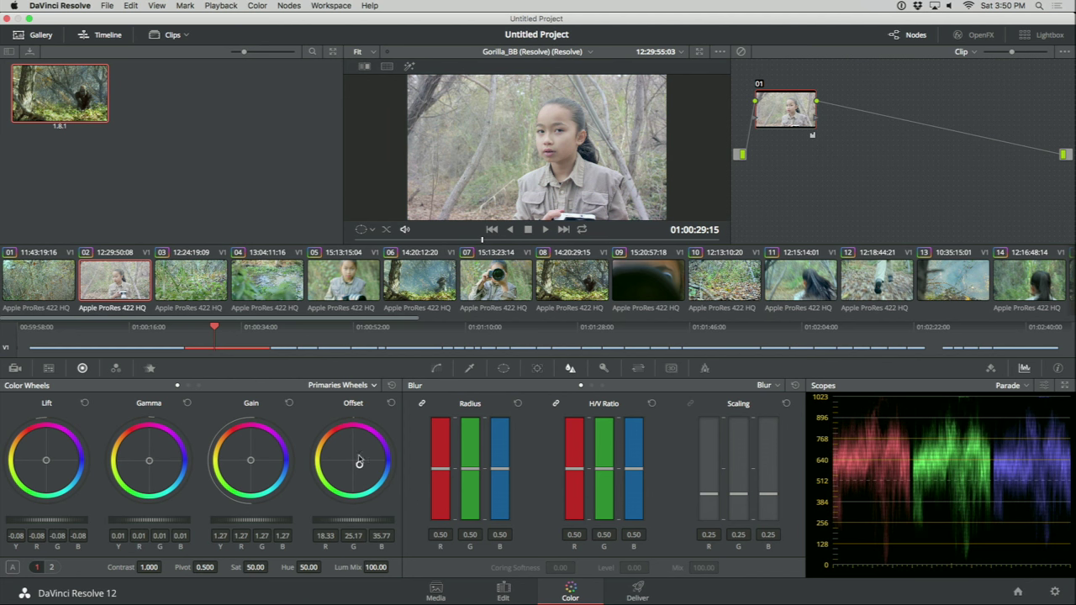
pyautogui.click(349, 386)
pyautogui.click(365, 412)
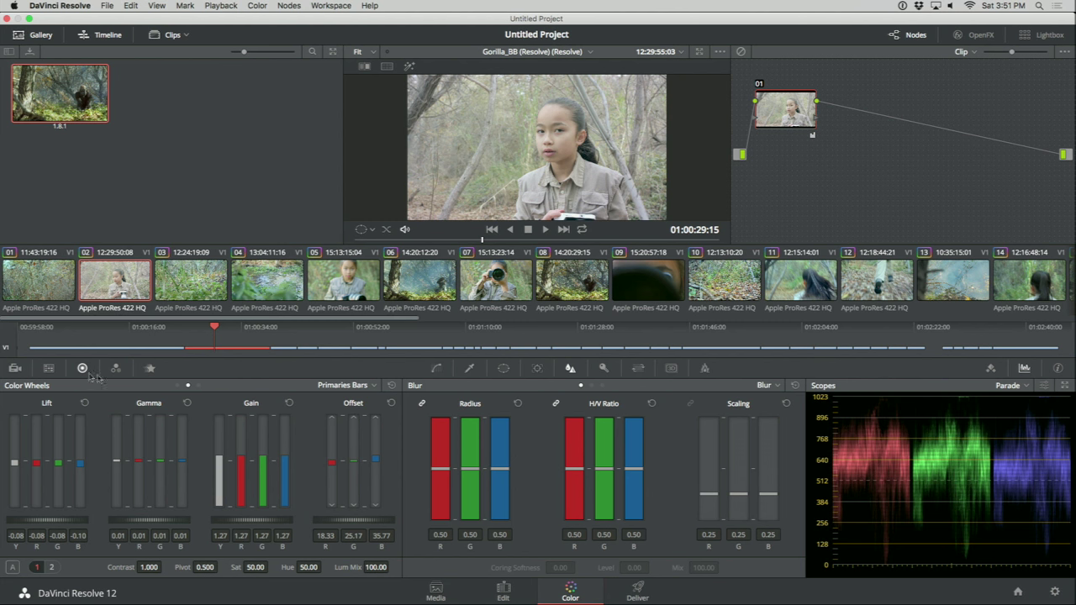
pyautogui.click(345, 385)
pyautogui.click(359, 402)
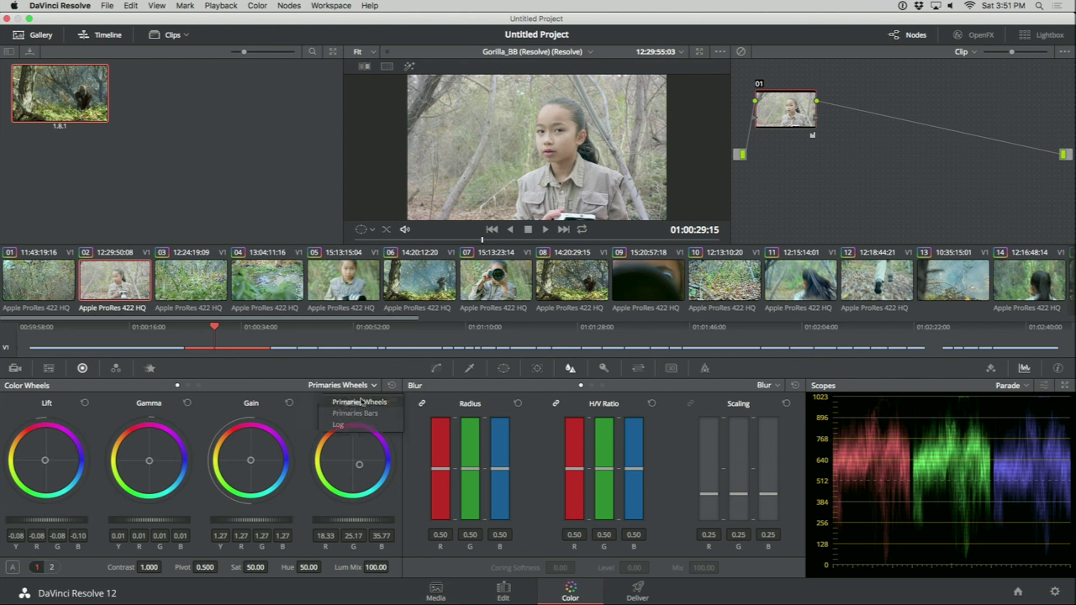
pyautogui.click(255, 567)
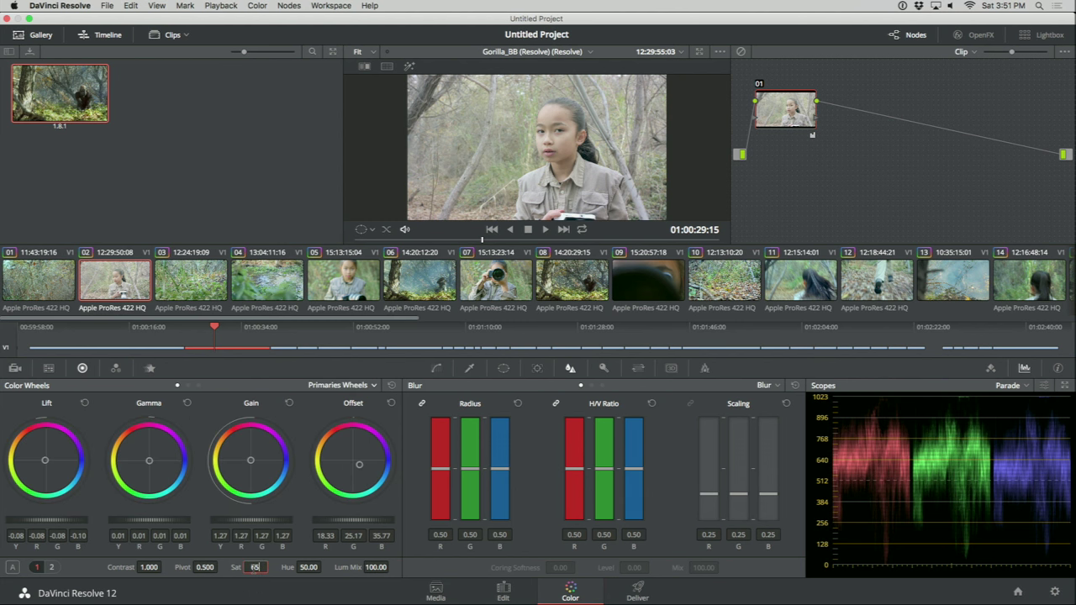
pyautogui.press('Return')
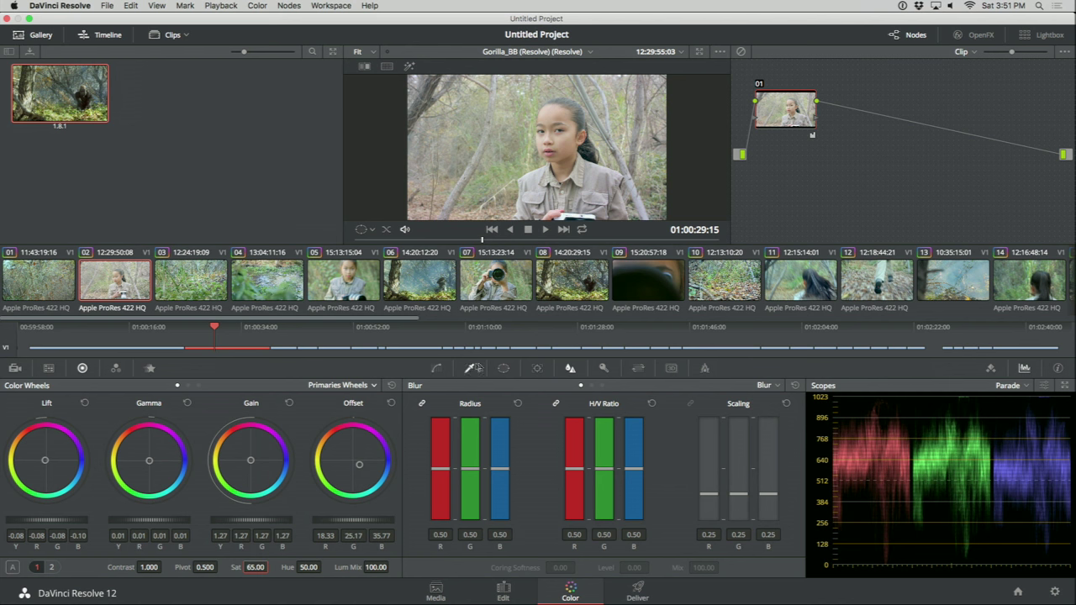
# - Bend the master curve into a gentle two-point S-curve and compare it with bypass
pyautogui.click(437, 368)
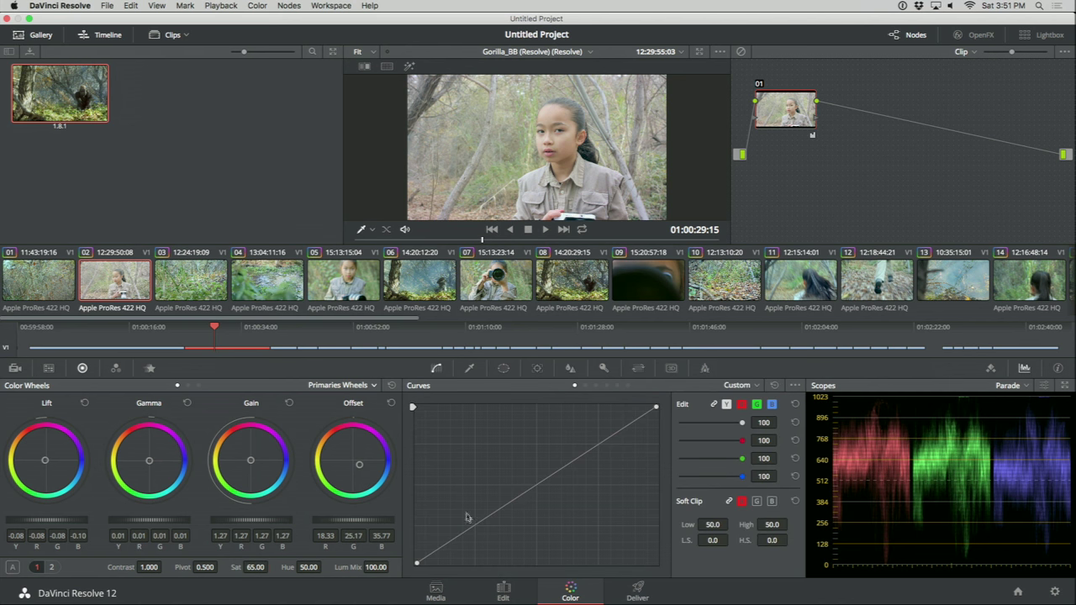
pyautogui.moveTo(463, 531); pyautogui.dragTo(468, 538)
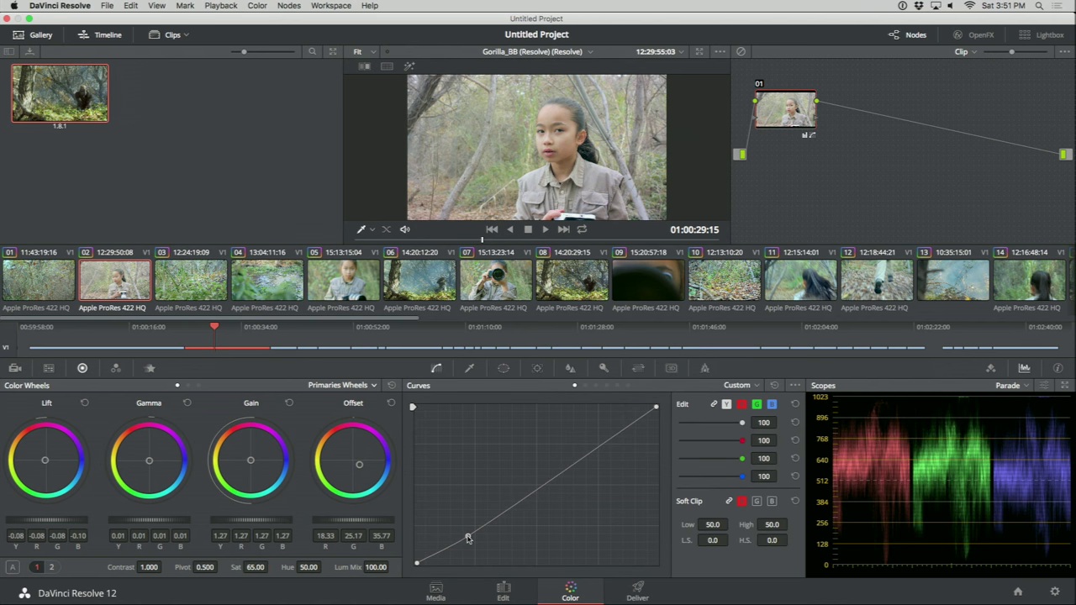
pyautogui.moveTo(593, 451); pyautogui.dragTo(590, 442)
pyautogui.moveTo(468, 537); pyautogui.dragTo(477, 539)
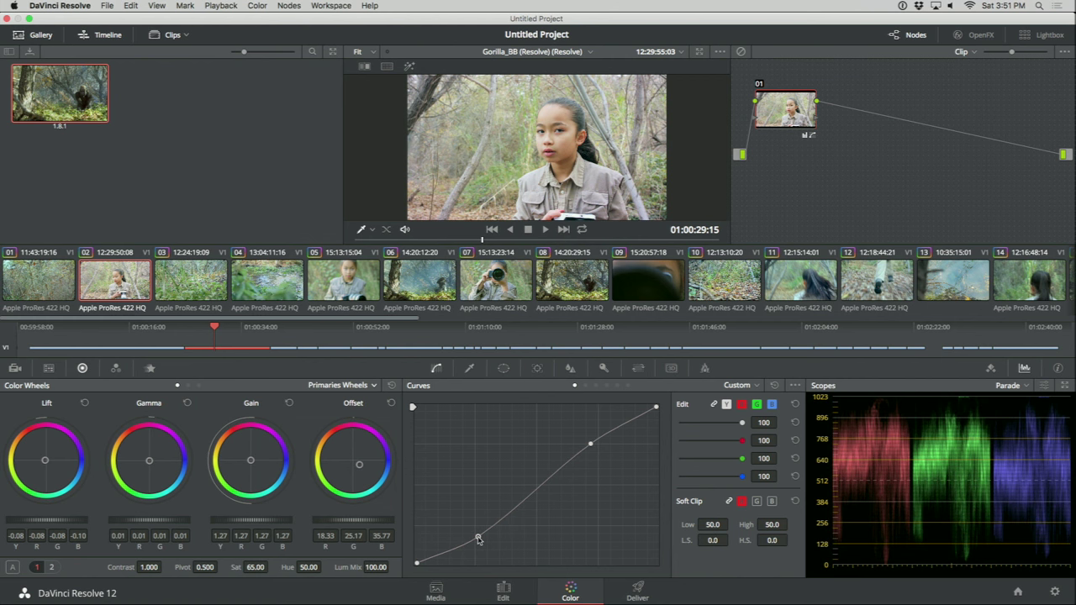
pyautogui.hotkey('shift', 'd')
pyautogui.hotkey('shift', 'd')
pyautogui.hotkey('shift', 'd')
pyautogui.hotkey('shift', 'd')
pyautogui.hotkey('shift', 'd')
pyautogui.hotkey('shift', 'd')
pyautogui.rightClick(798, 115)
pyautogui.moveTo(851, 211)
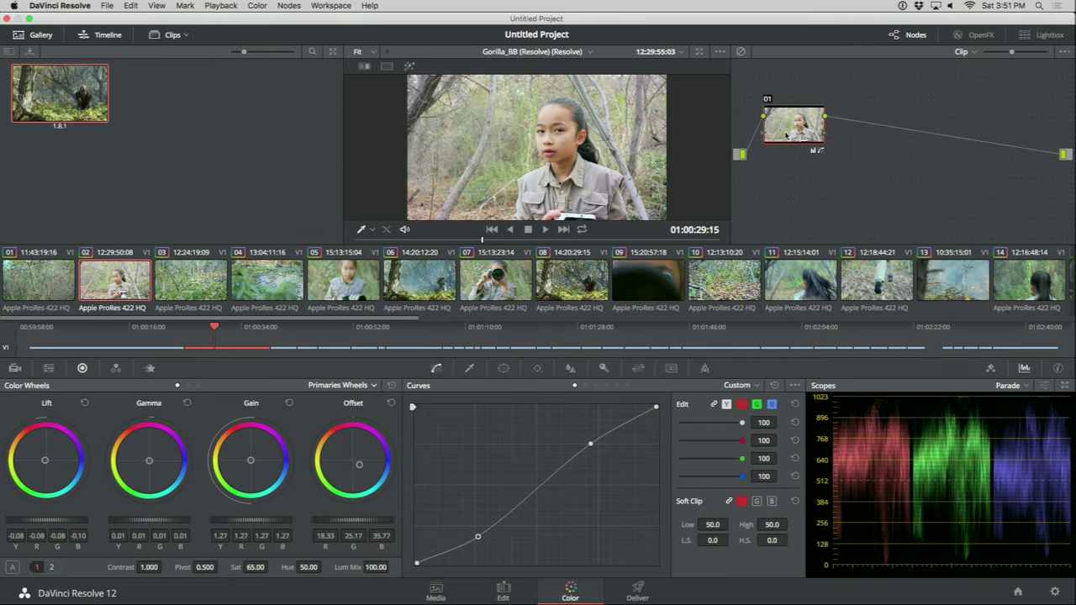
# - Add serial node 02 and push its Offset toward blue, to 18.65/25.67/30.01
pyautogui.hotkey('shift', 'd')
pyautogui.hotkey('shift', 'd')
pyautogui.hotkey('shift', 'd')
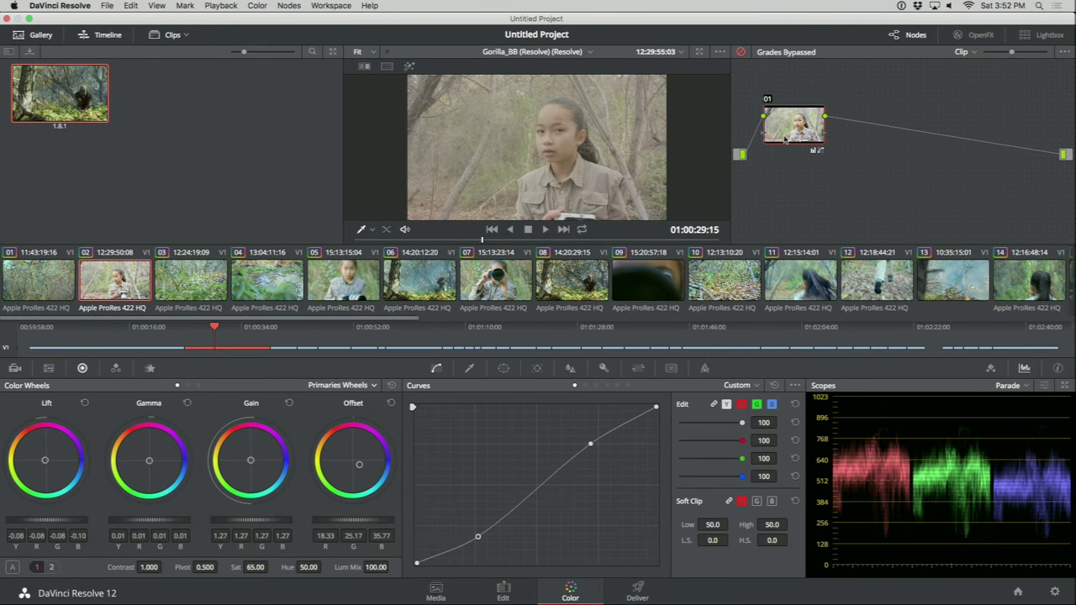
pyautogui.hotkey('shift', 'd')
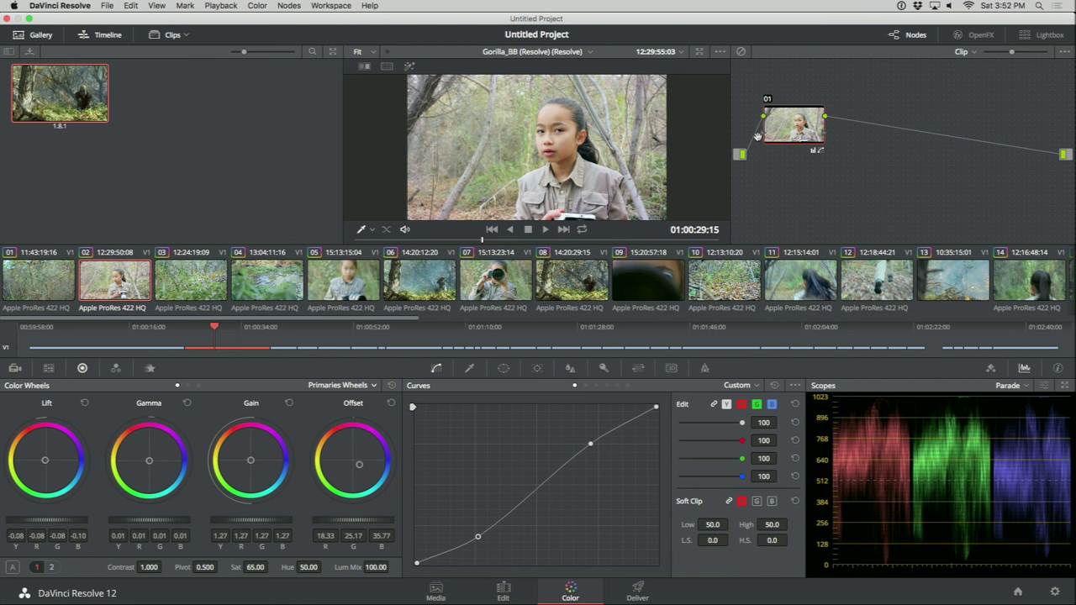
pyautogui.hotkey('alt', 's')
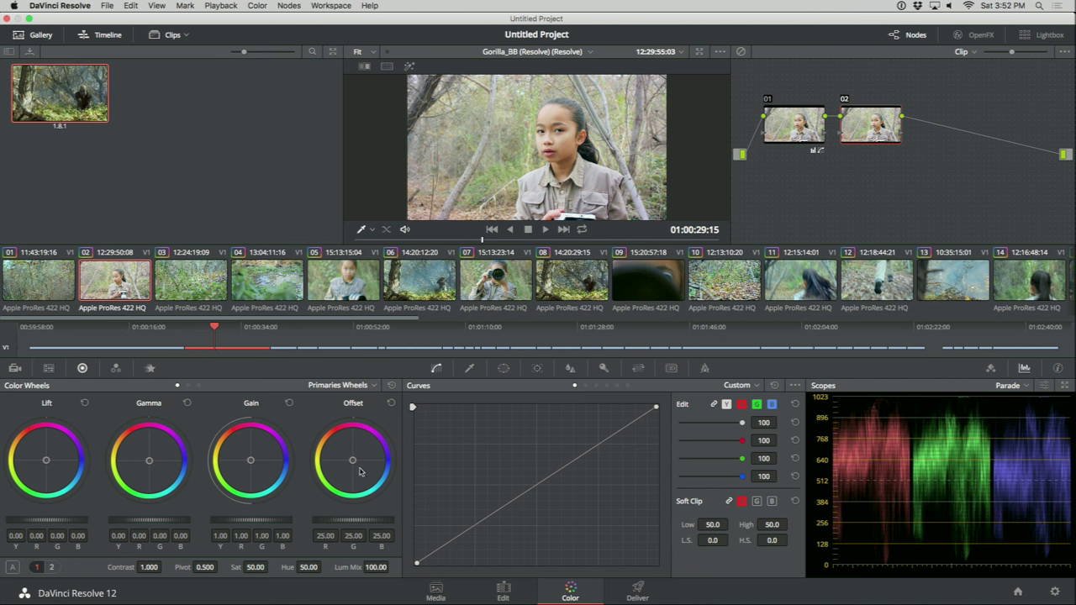
pyautogui.moveTo(353, 461); pyautogui.dragTo(387, 506)
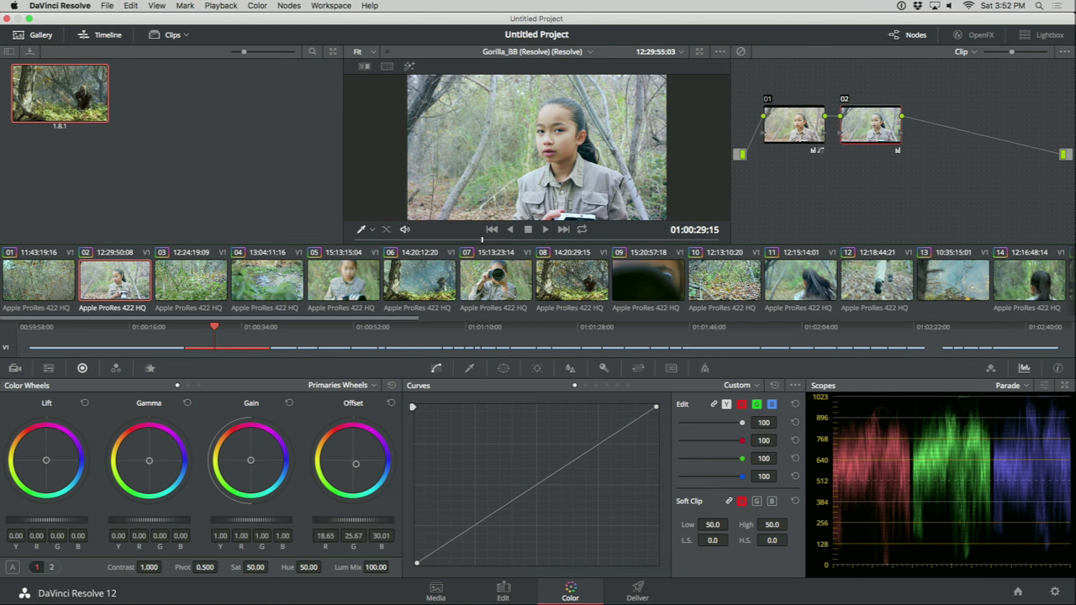
# - Key node 02 by luminance with Low at 57.4 and L. Soft at 17.7
pyautogui.click(469, 368)
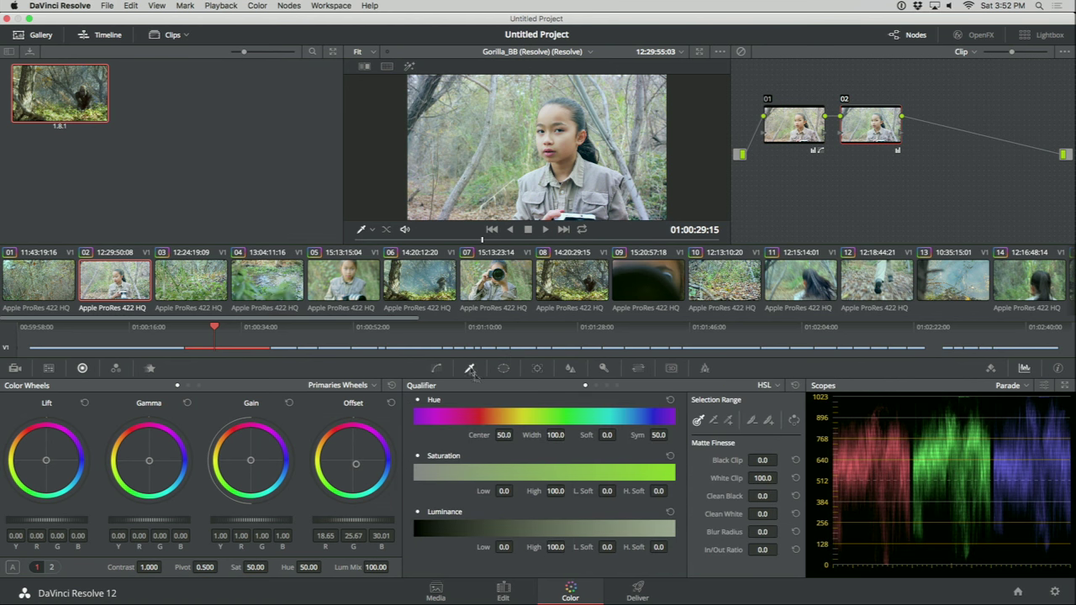
pyautogui.click(763, 385)
pyautogui.click(778, 425)
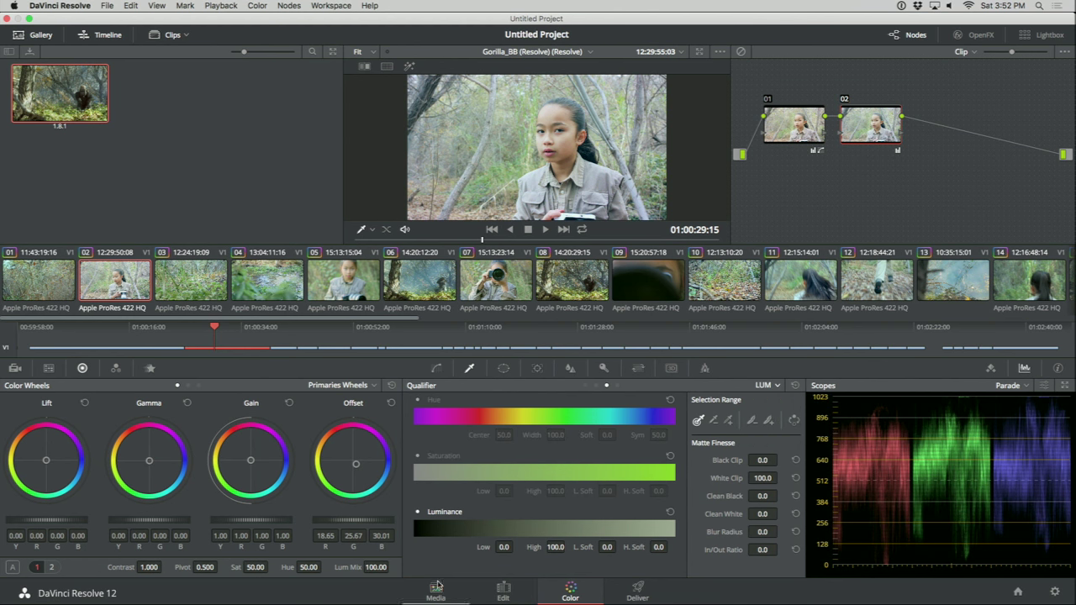
pyautogui.moveTo(507, 546)
pyautogui.mouseDown()
pyautogui.moveTo(529, 547)
pyautogui.moveTo(509, 547)
pyautogui.moveTo(518, 547)
pyautogui.mouseUp()
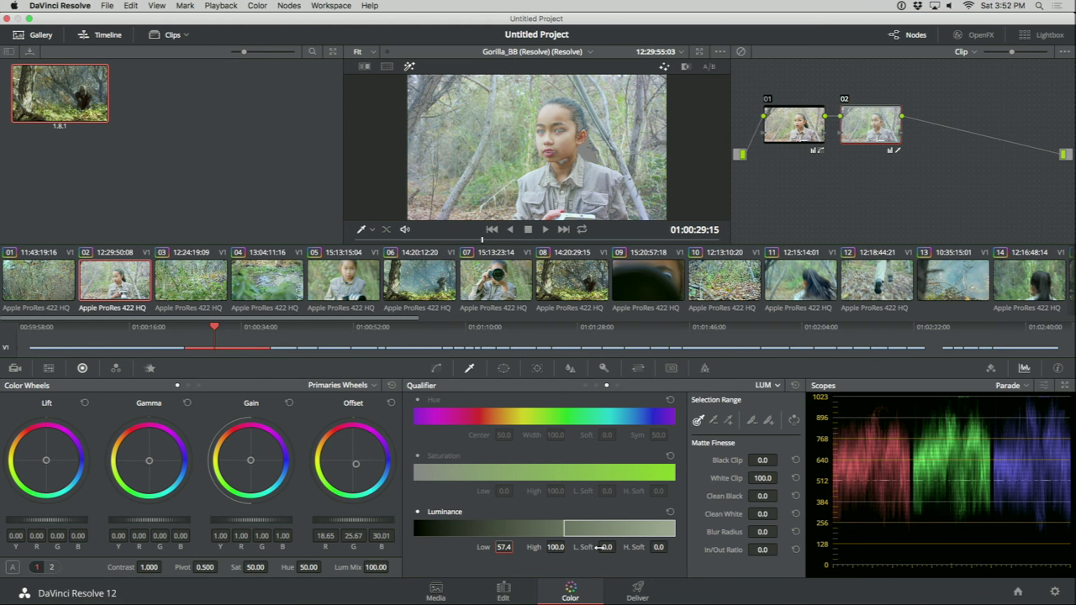
pyautogui.moveTo(606, 547); pyautogui.dragTo(622, 546)
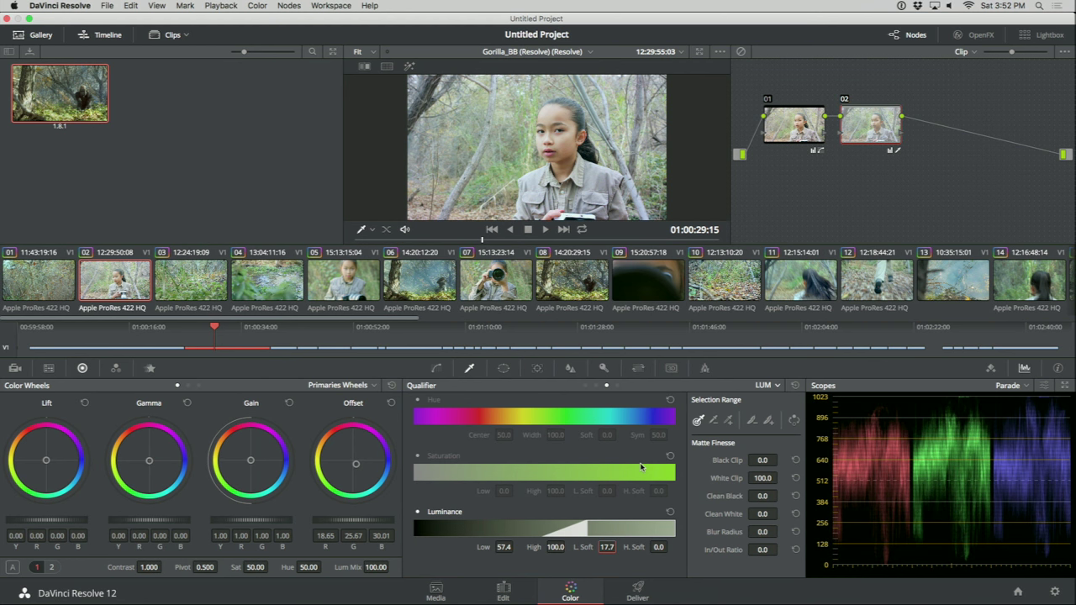
# - Disable and re-enable node 02 to judge it, then move it right in the graph
pyautogui.hotkey('ctrl', 'd')
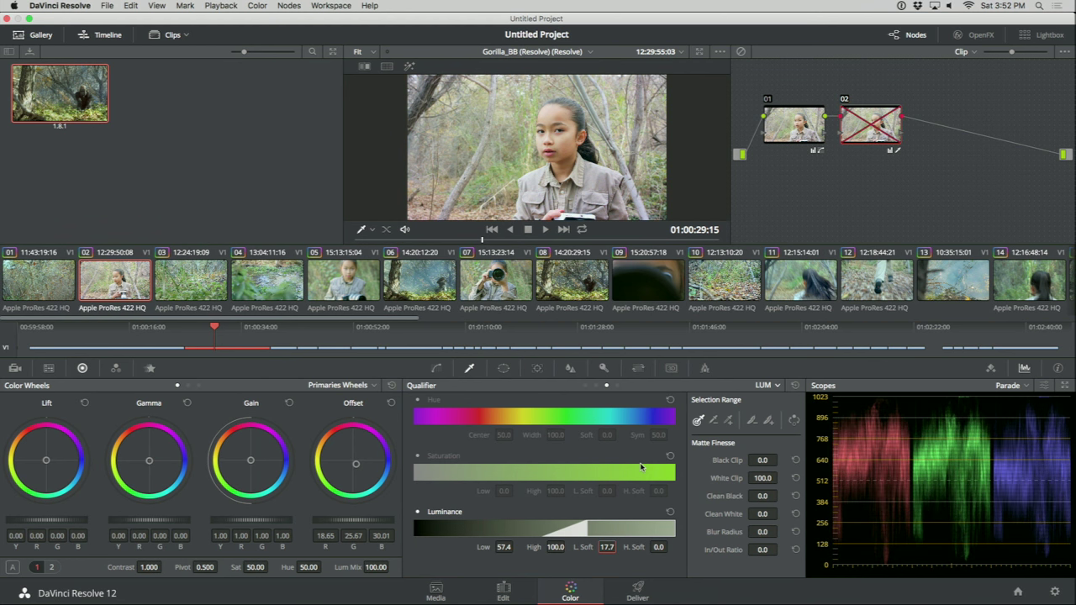
pyautogui.hotkey('ctrl', 'd')
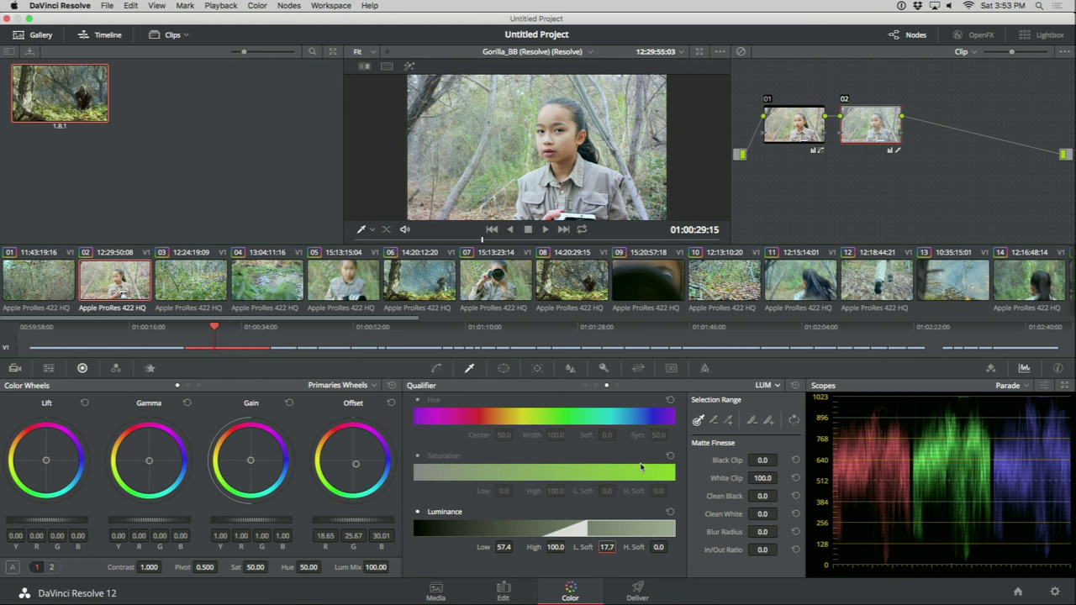
pyautogui.moveTo(846, 140); pyautogui.dragTo(882, 137)
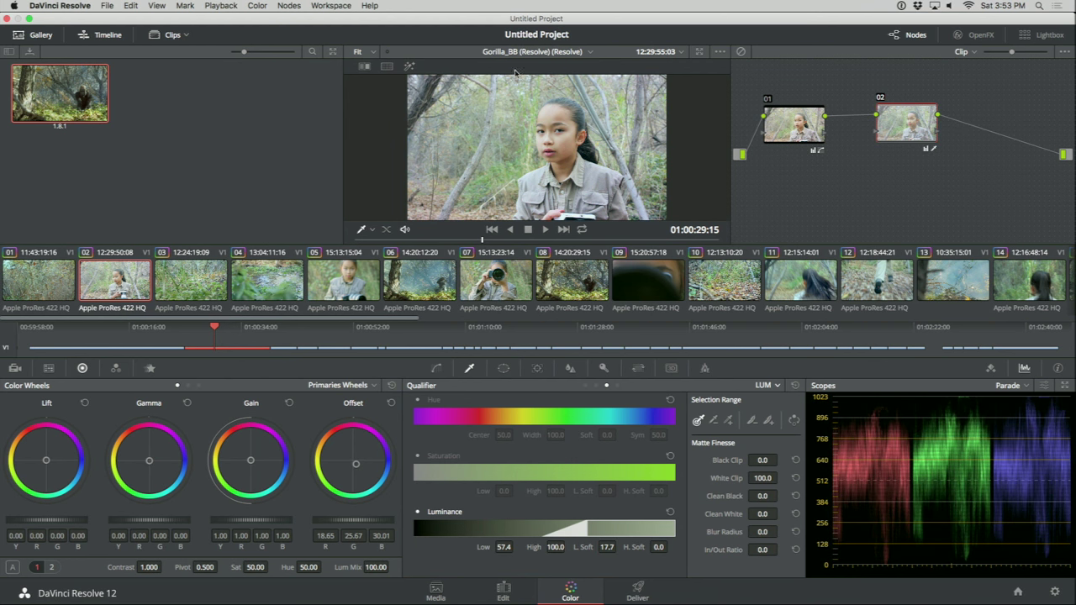
# - Add a layer node and sample the girl's face skin tones with the qualifier, checking the highlight
pyautogui.click(289, 5)
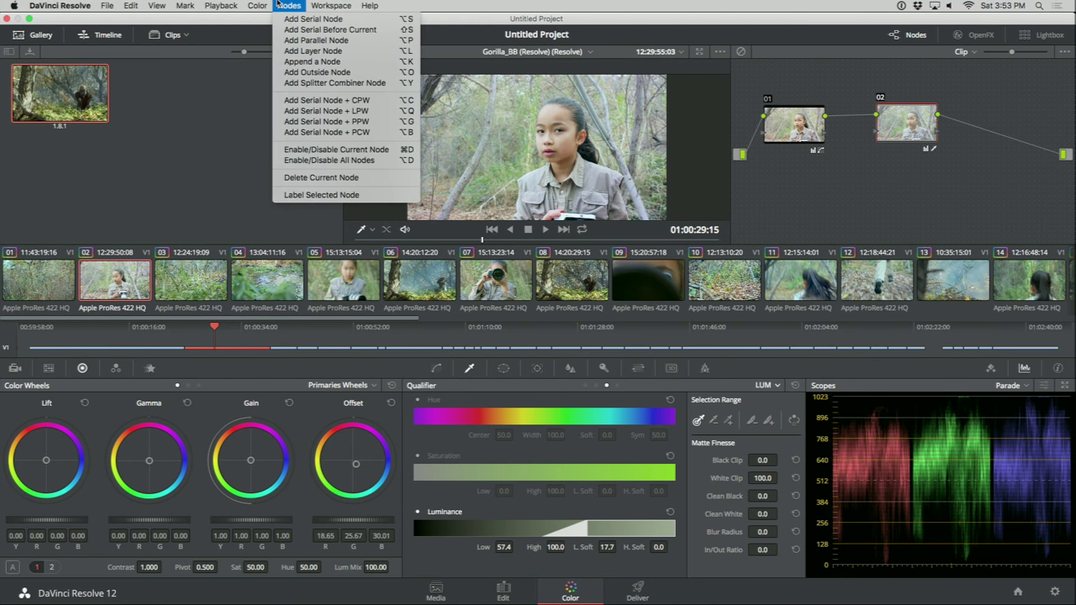
pyautogui.click(332, 50)
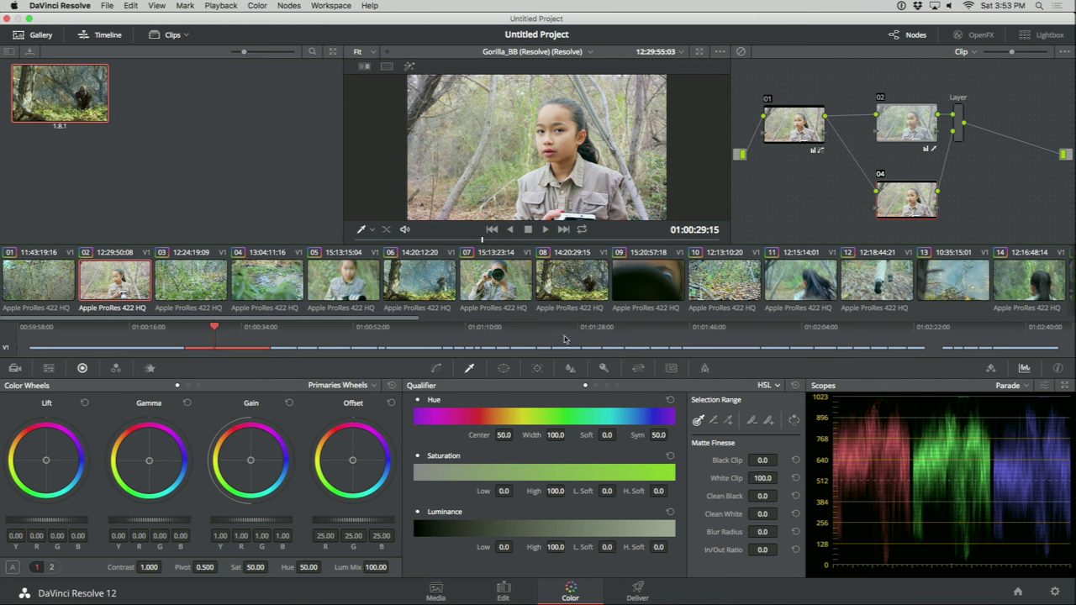
pyautogui.moveTo(545, 118)
pyautogui.mouseDown()
pyautogui.moveTo(572, 126)
pyautogui.moveTo(568, 136)
pyautogui.mouseUp()
pyautogui.hotkey('shift', 'h')
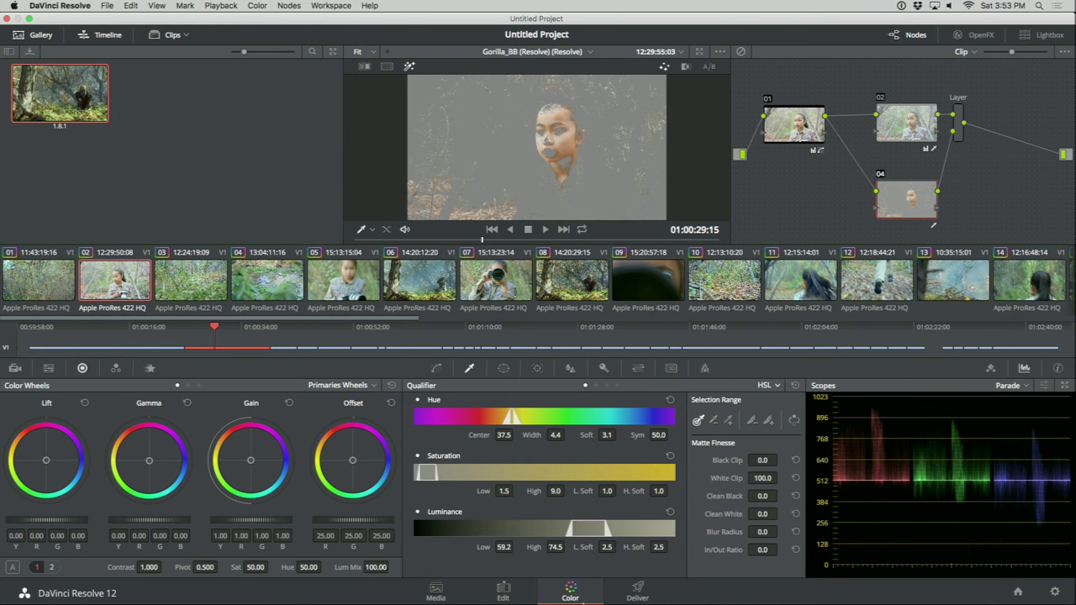
pyautogui.hotkey('shift', 'h')
# - Set the key's Blur Radius to 200 and select the Layer mixer node
pyautogui.click(760, 531)
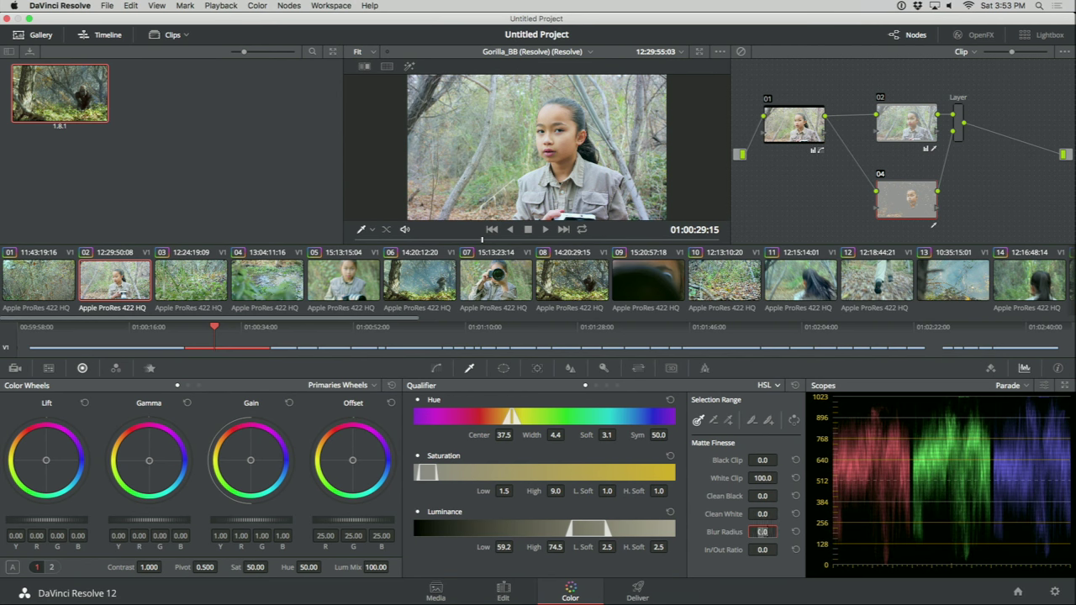
pyautogui.write('200')
pyautogui.press('Return')
pyautogui.click(960, 141)
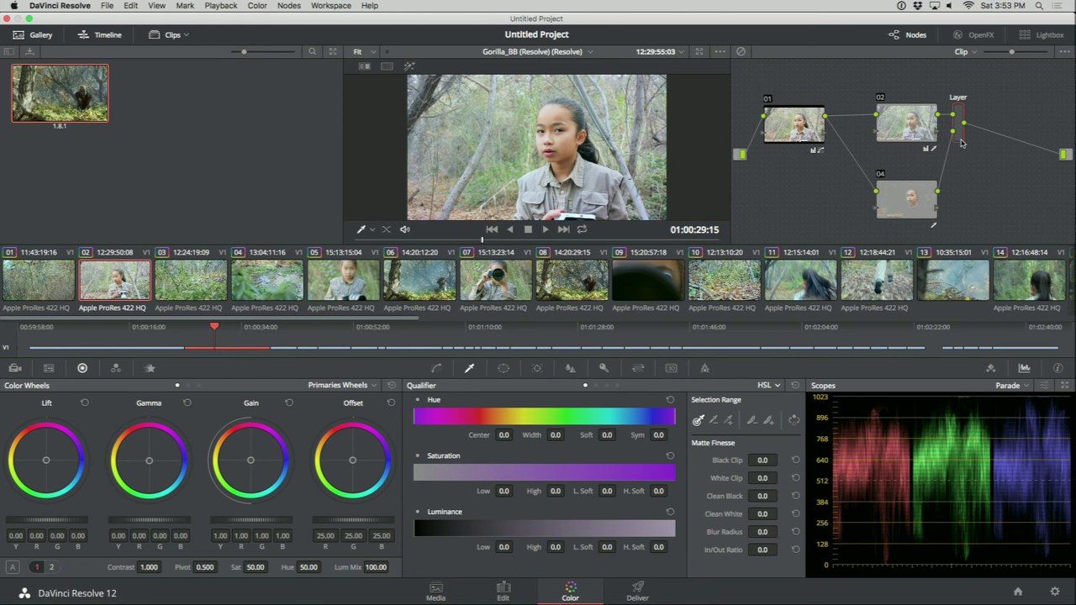
# - Add serial node 05 after the Layer mixer and enable a circular window on it
pyautogui.hotkey('alt', 's')
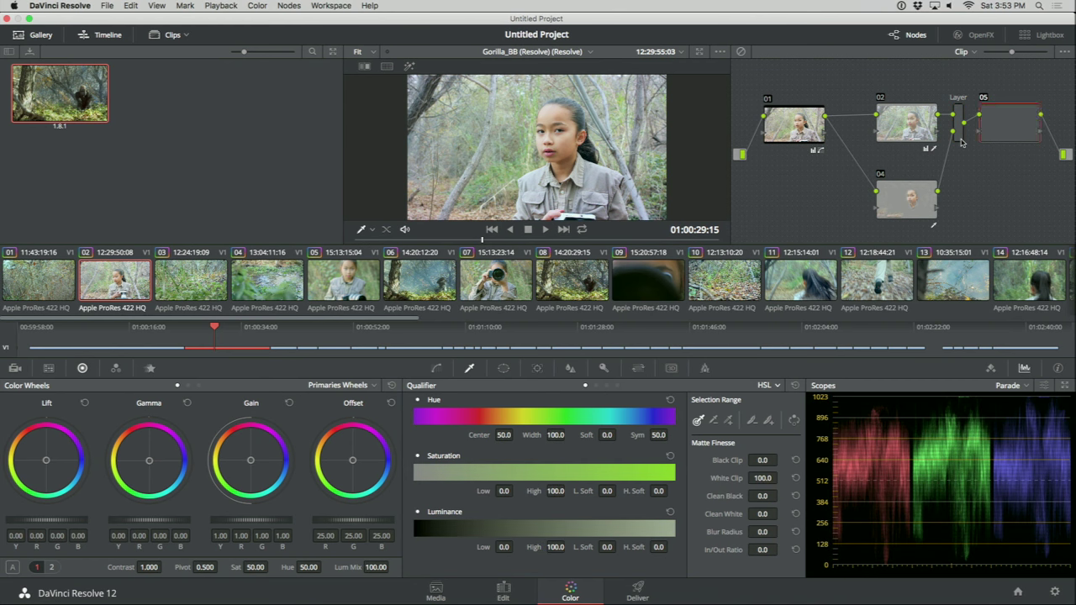
pyautogui.moveTo(830, 195); pyautogui.dragTo(766, 199)
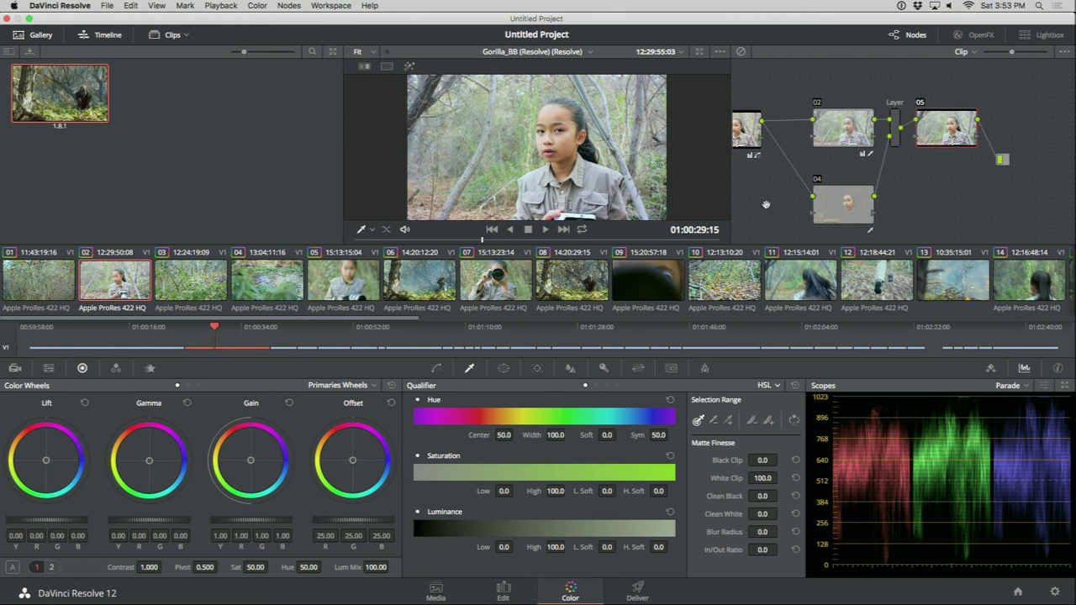
pyautogui.click(502, 368)
pyautogui.click(429, 464)
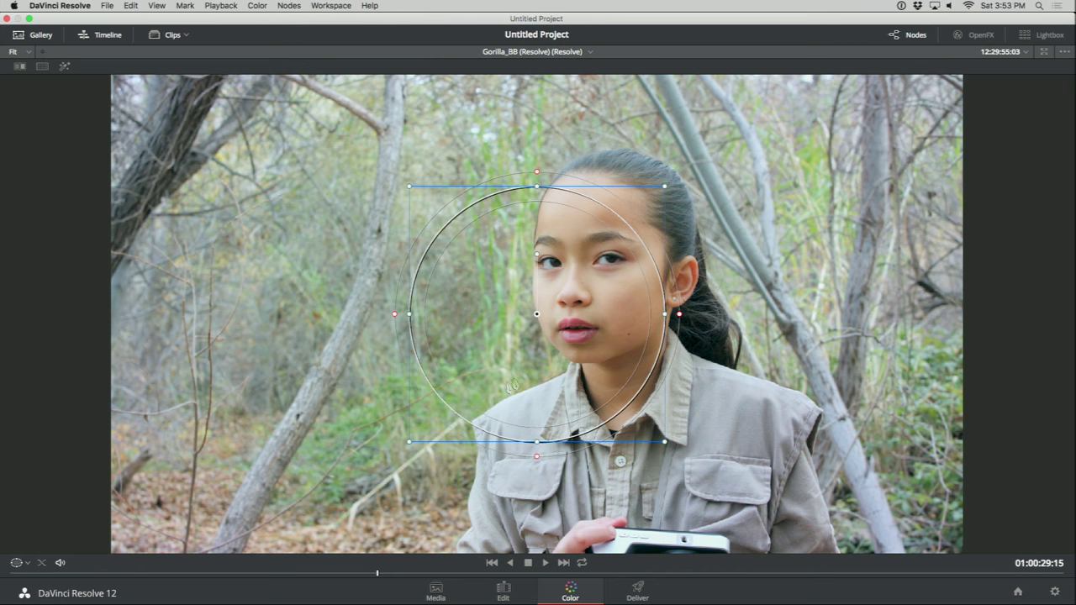
# - Shape the circle into a tight oval over the girl's face with softness 13.50
pyautogui.hotkey('alt', 'f')
pyautogui.moveTo(544, 381); pyautogui.dragTo(620, 358)
pyautogui.moveTo(739, 296); pyautogui.dragTo(676, 288)
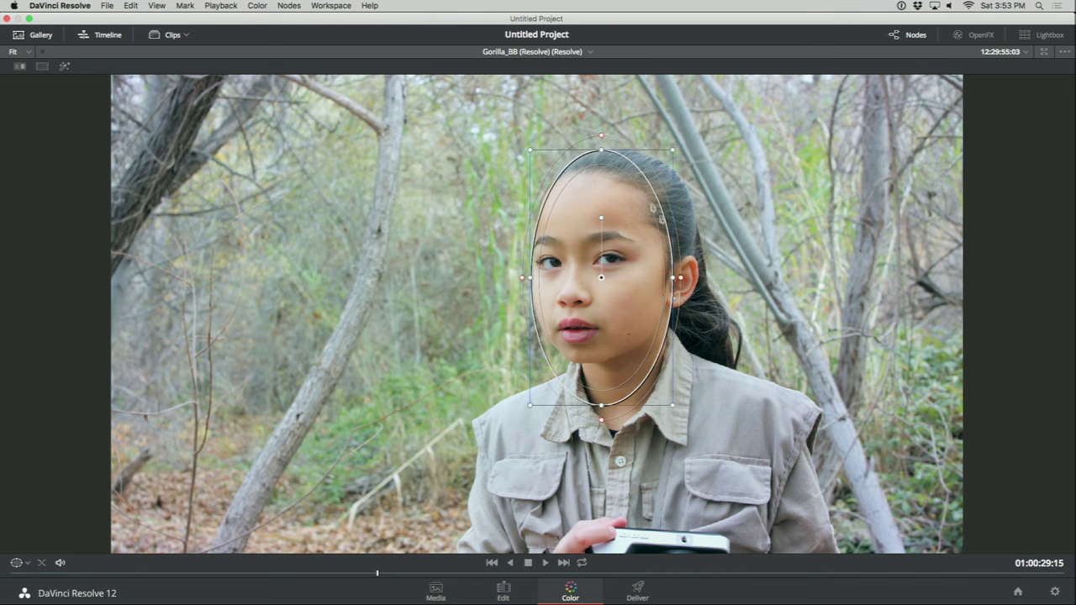
pyautogui.moveTo(602, 152); pyautogui.dragTo(601, 176)
pyautogui.moveTo(530, 284); pyautogui.dragTo(555, 272)
pyautogui.moveTo(611, 172); pyautogui.dragTo(612, 176)
pyautogui.moveTo(608, 257); pyautogui.dragTo(600, 255)
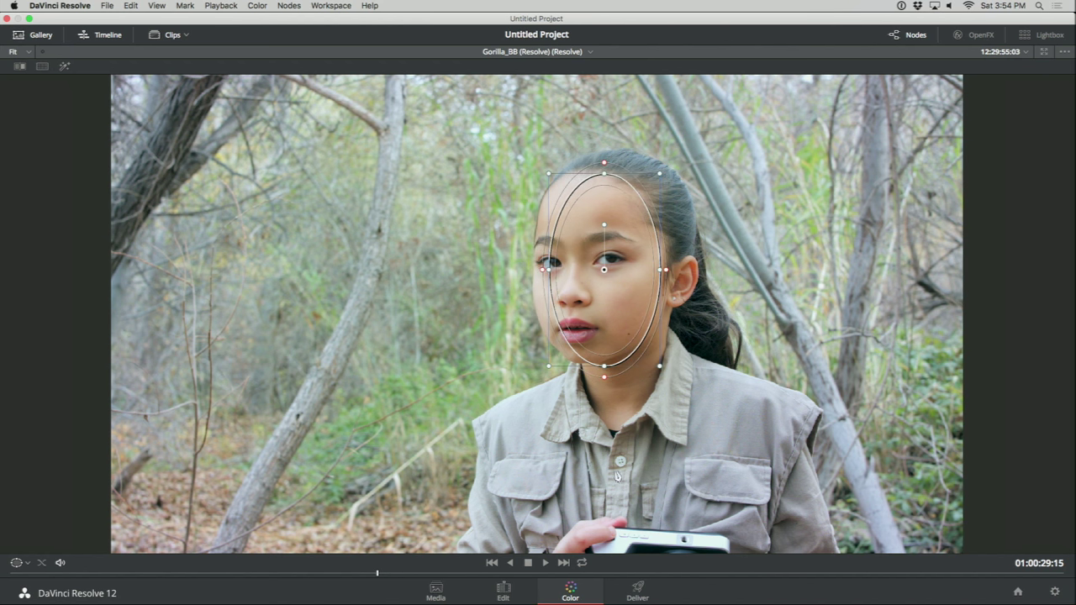
pyautogui.moveTo(618, 425); pyautogui.dragTo(619, 445)
pyautogui.moveTo(625, 305); pyautogui.dragTo(623, 309)
pyautogui.hotkey('alt', 'f')
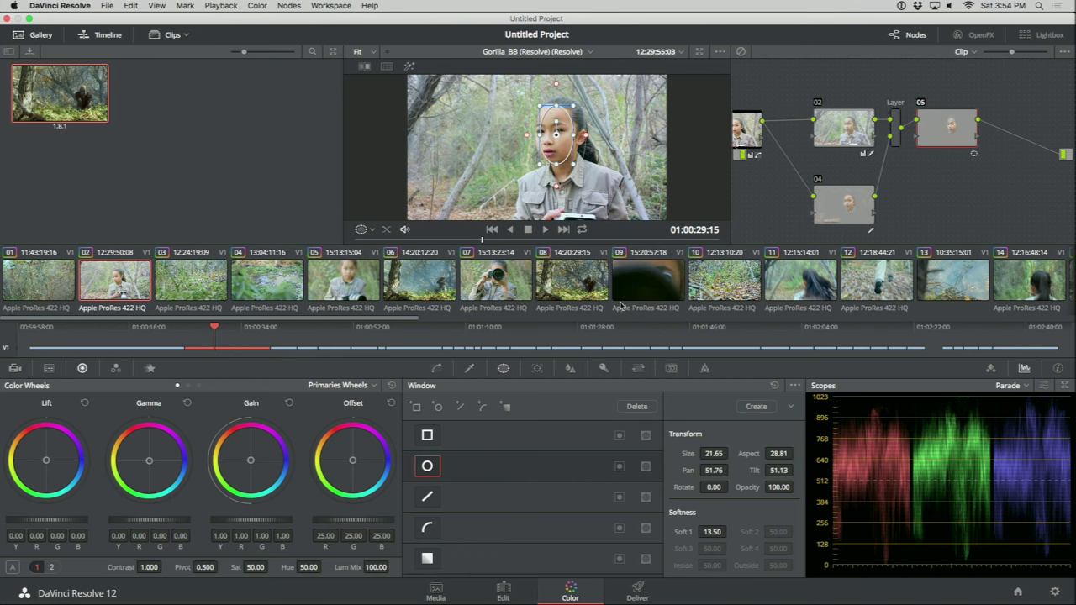
pyautogui.click(537, 367)
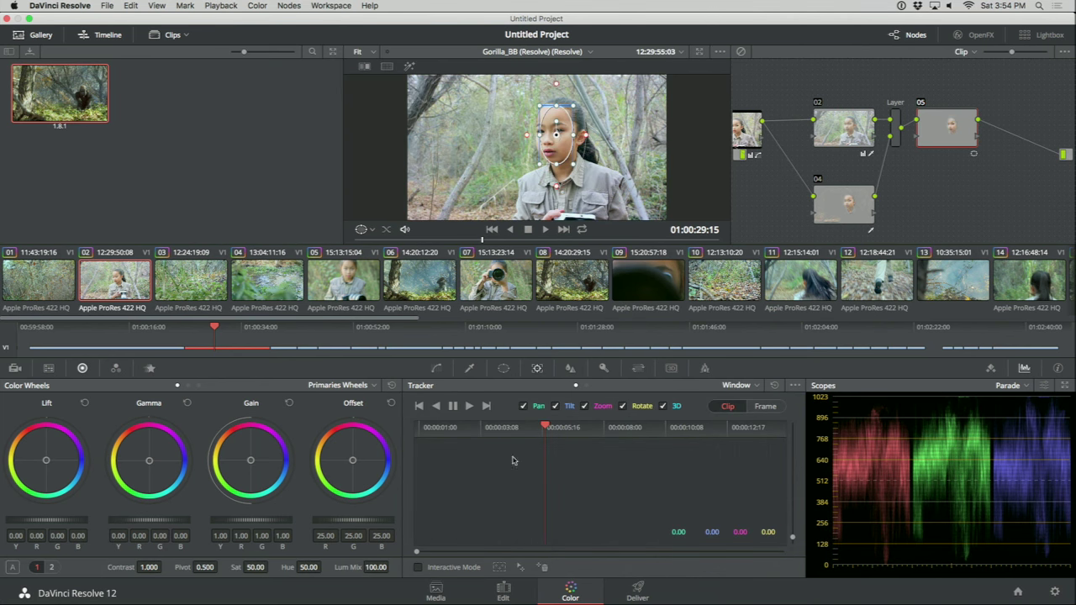
# - Track the oval face window backward and forward through the clip
pyautogui.click(436, 406)
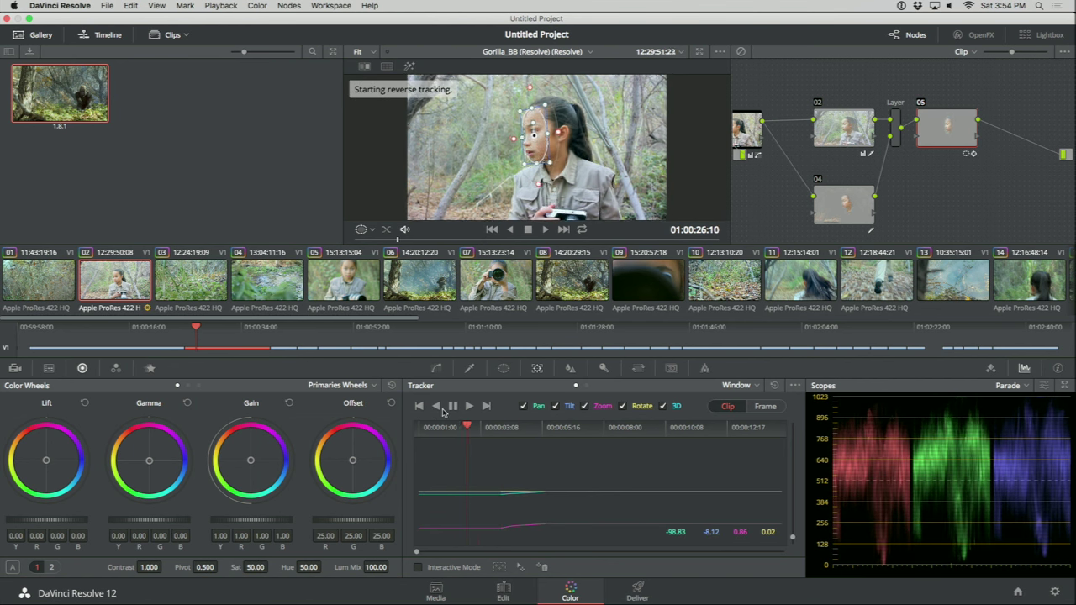
pyautogui.click(542, 428)
pyautogui.click(544, 428)
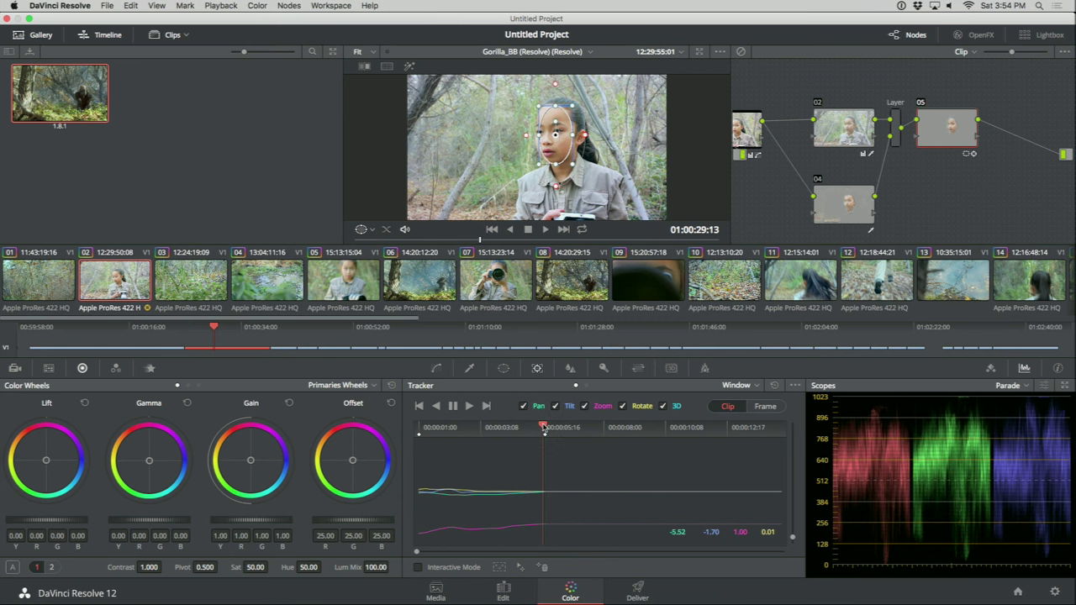
pyautogui.moveTo(549, 427); pyautogui.dragTo(547, 429)
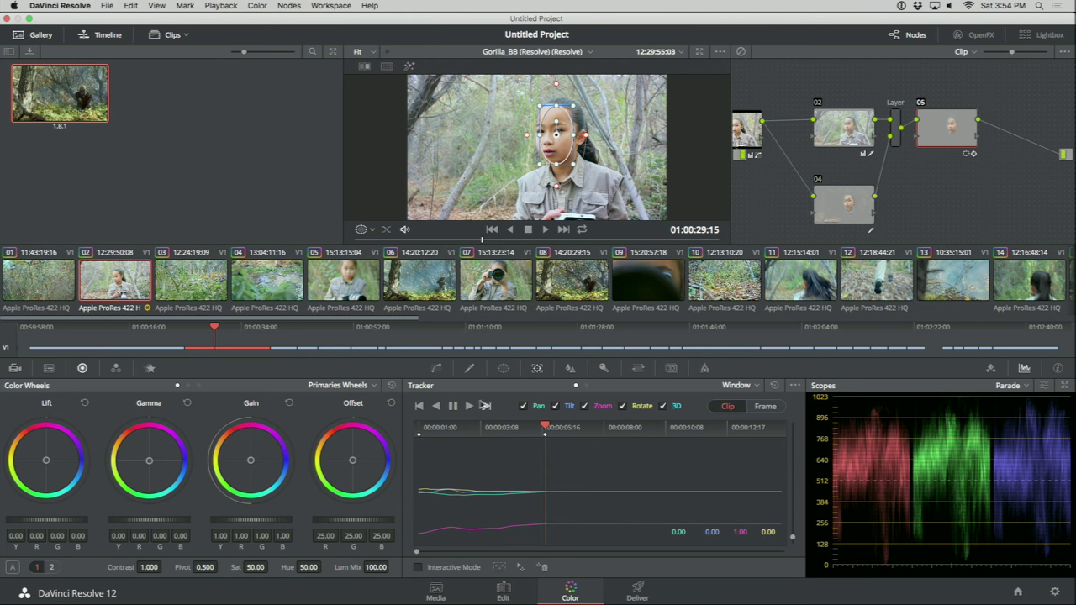
pyautogui.click(469, 406)
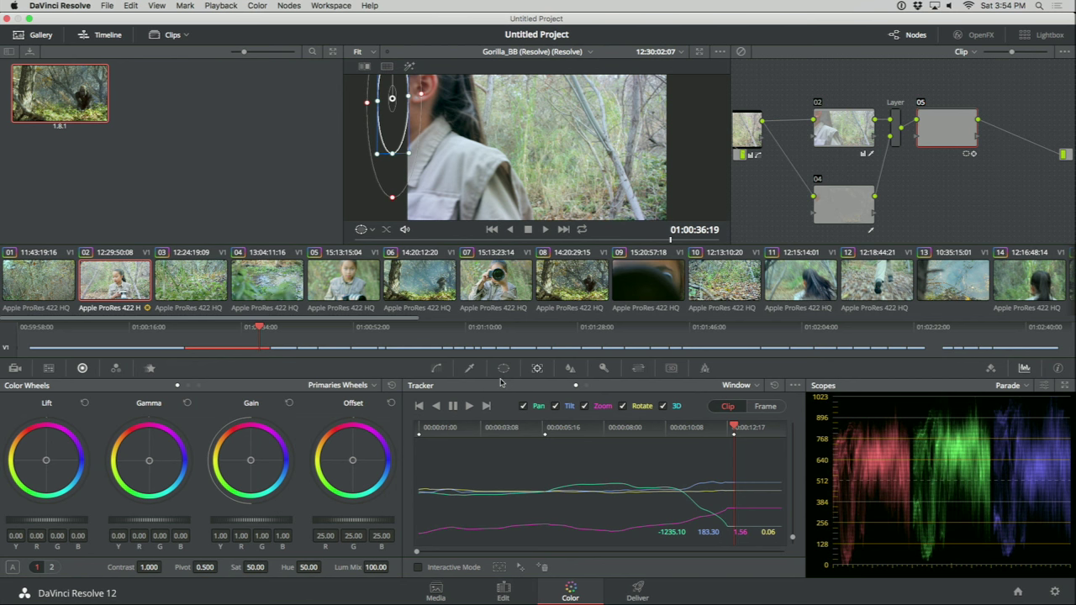
pyautogui.click(588, 427)
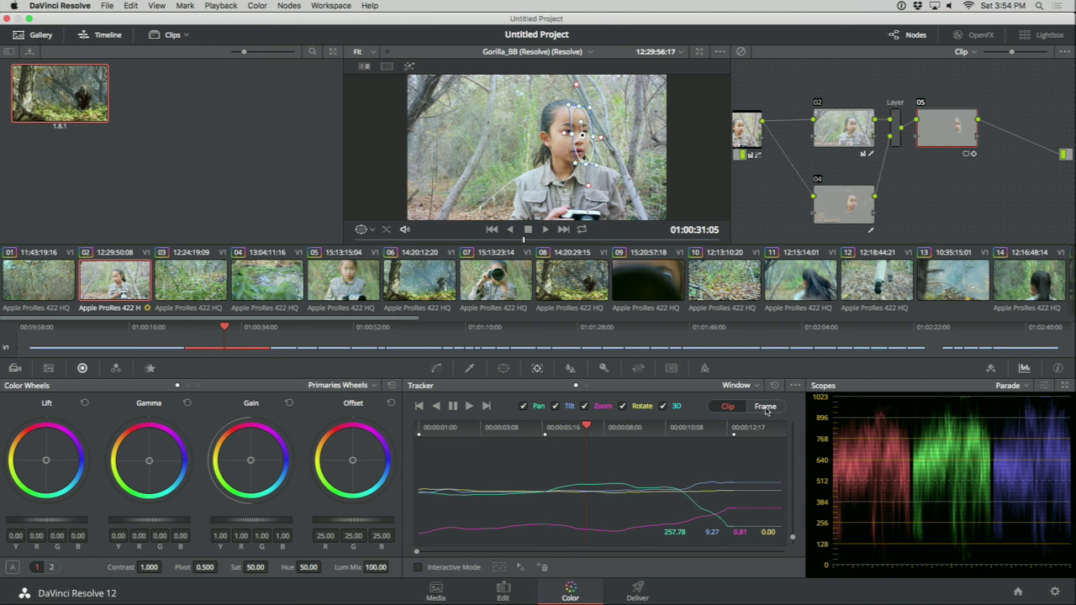
# - In Frame mode, drag the window back onto her face where it drifts, around 8 seconds and near the end
pyautogui.click(765, 407)
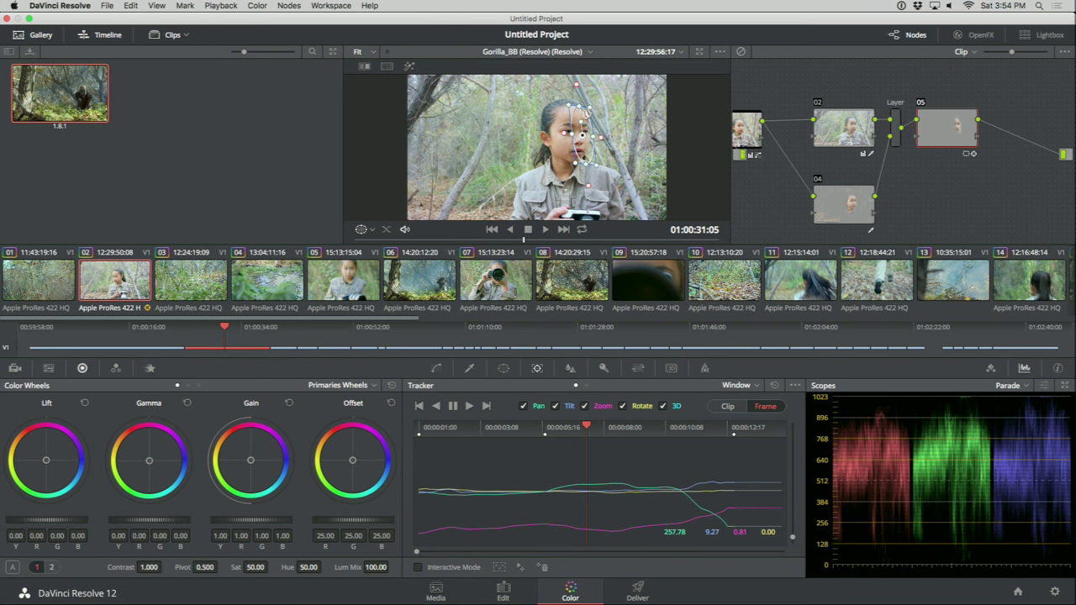
pyautogui.moveTo(581, 152); pyautogui.dragTo(572, 151)
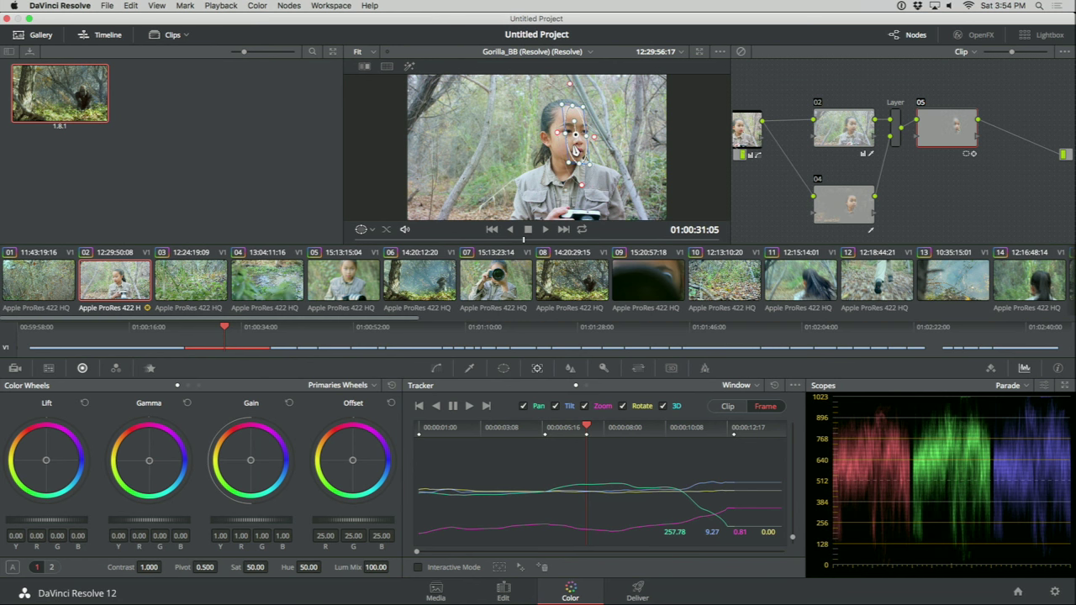
pyautogui.press('j')
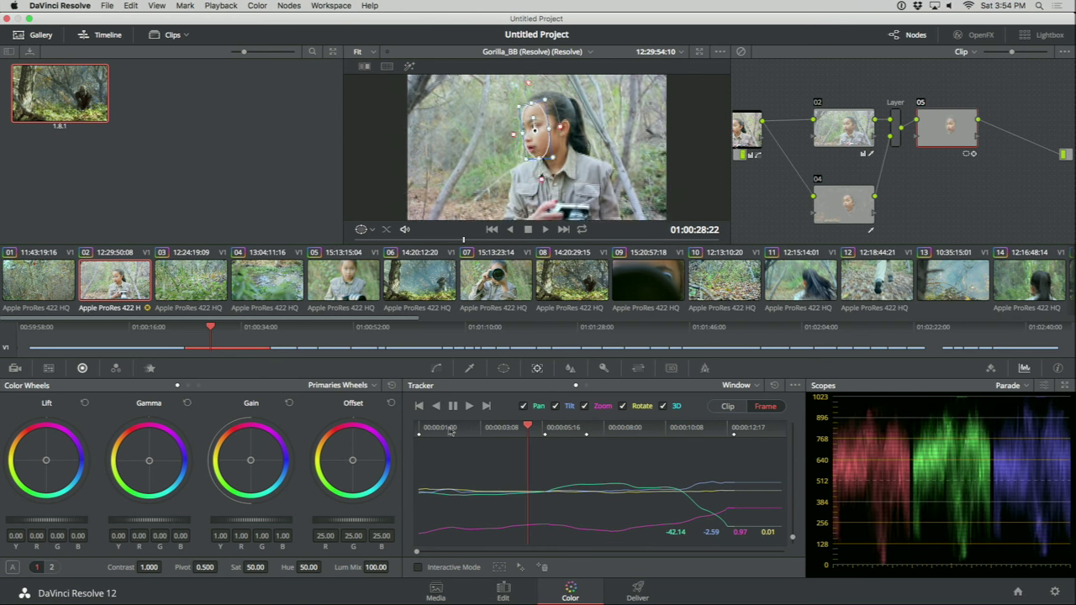
pyautogui.moveTo(478, 428); pyautogui.dragTo(665, 429)
pyautogui.moveTo(570, 147); pyautogui.dragTo(577, 147)
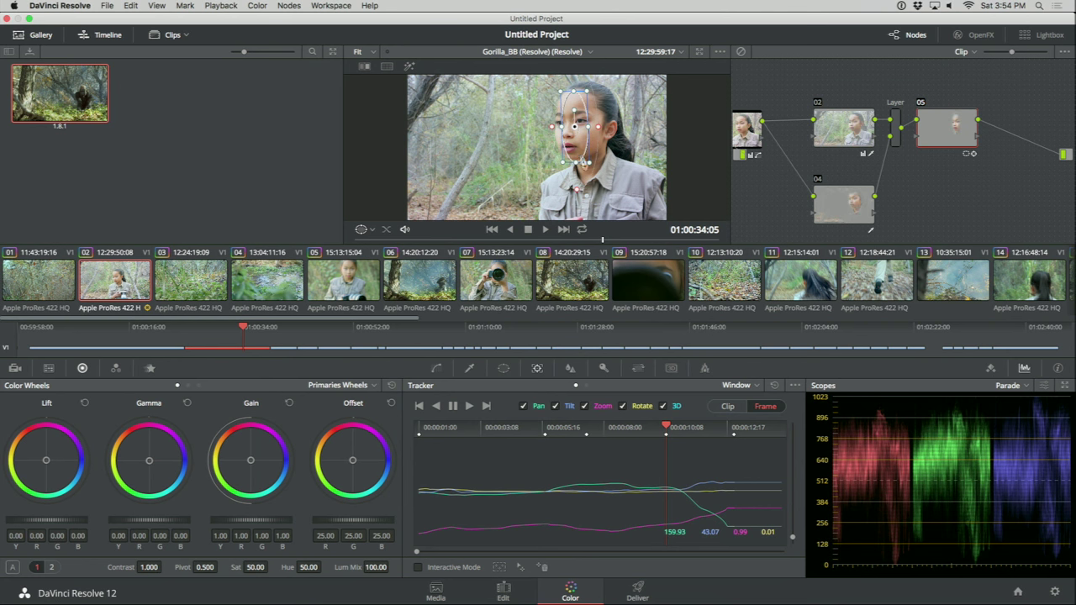
pyautogui.moveTo(677, 428); pyautogui.dragTo(738, 428)
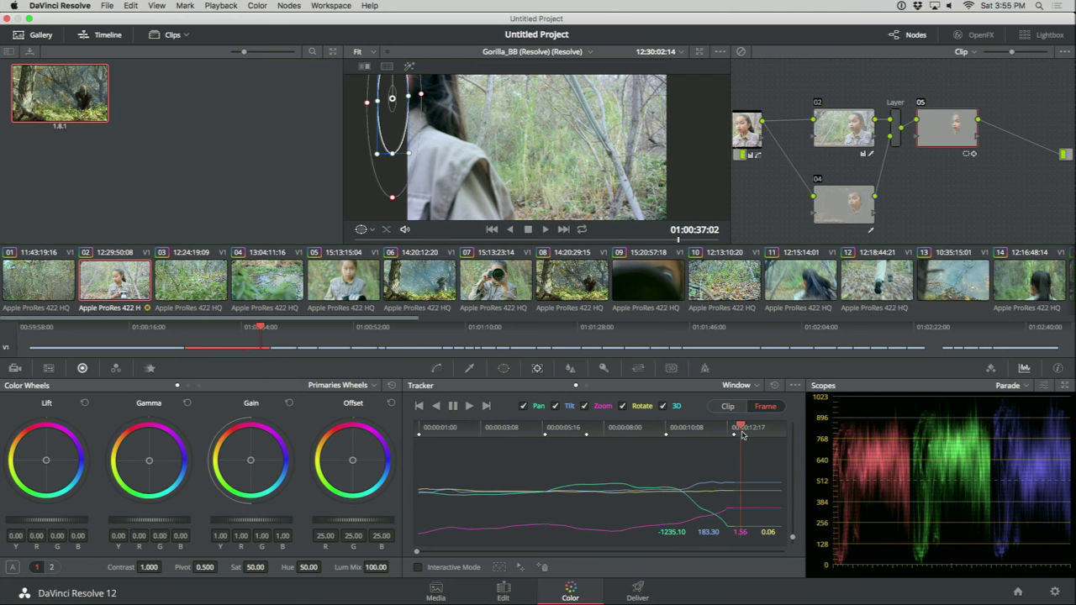
pyautogui.scroll(-6, 459, 151)
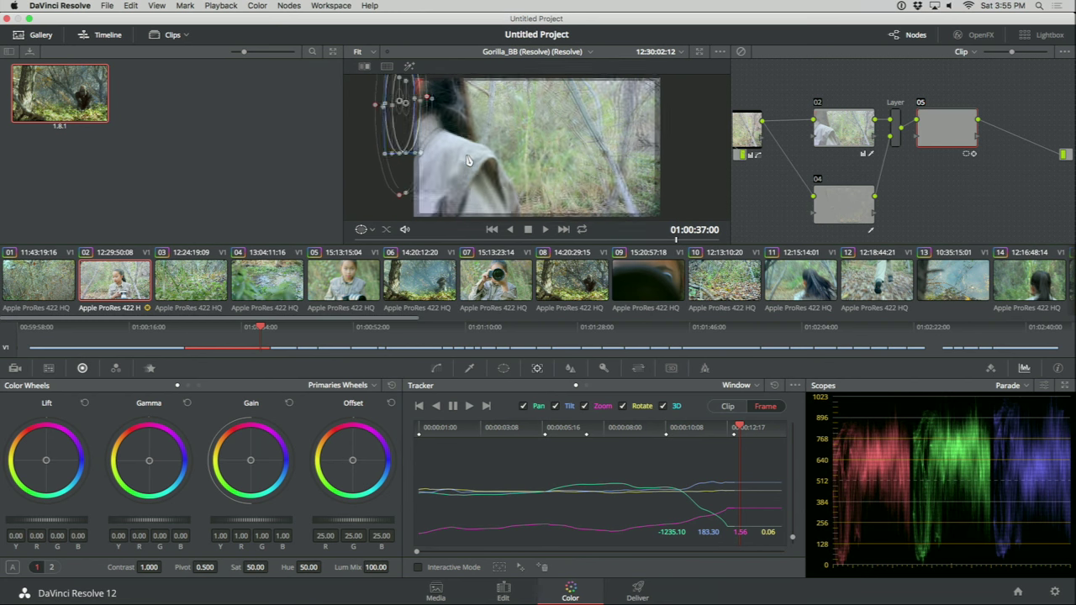
pyautogui.moveTo(461, 147); pyautogui.dragTo(453, 148)
pyautogui.moveTo(739, 427); pyautogui.dragTo(630, 432)
pyautogui.click(471, 369)
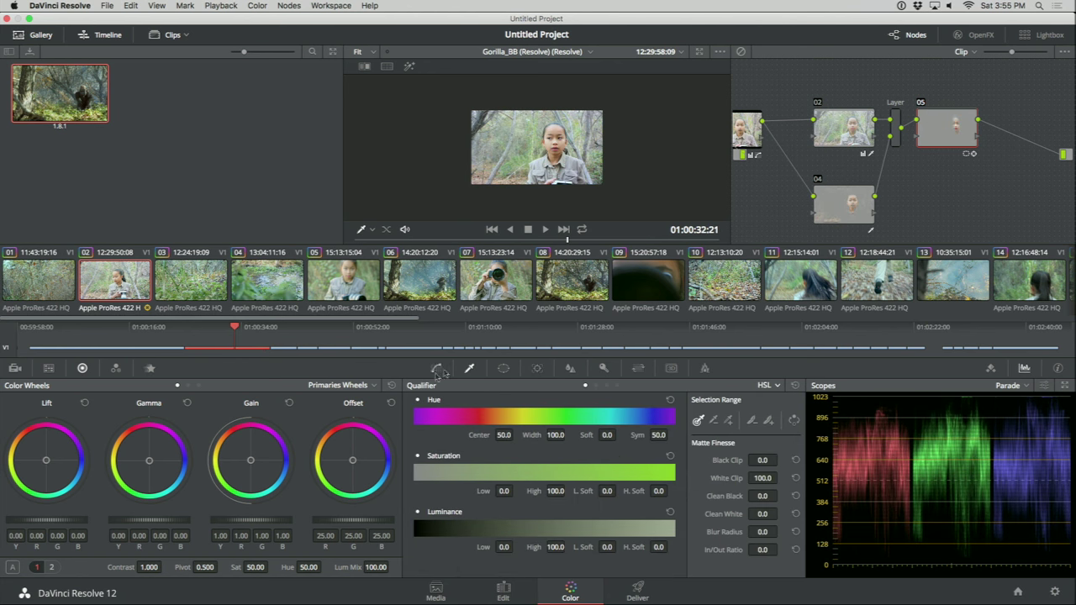
# - Raise the face gain on the master wheel to 1.25, dismissing the save-copy prompt
pyautogui.moveTo(225, 523); pyautogui.dragTo(305, 529)
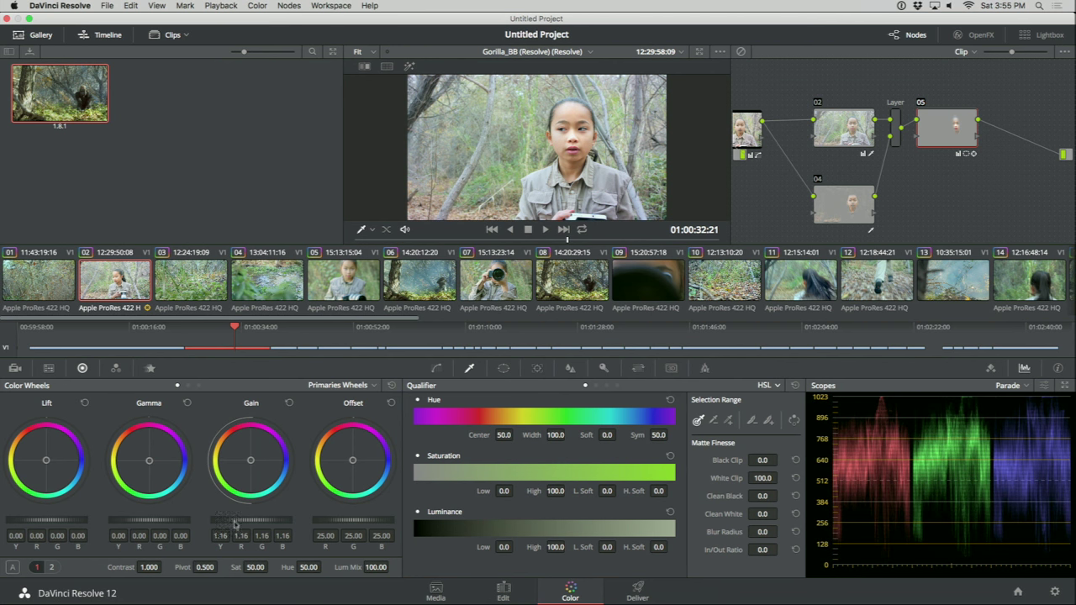
pyautogui.moveTo(242, 524); pyautogui.dragTo(272, 524)
pyautogui.press('super+s')
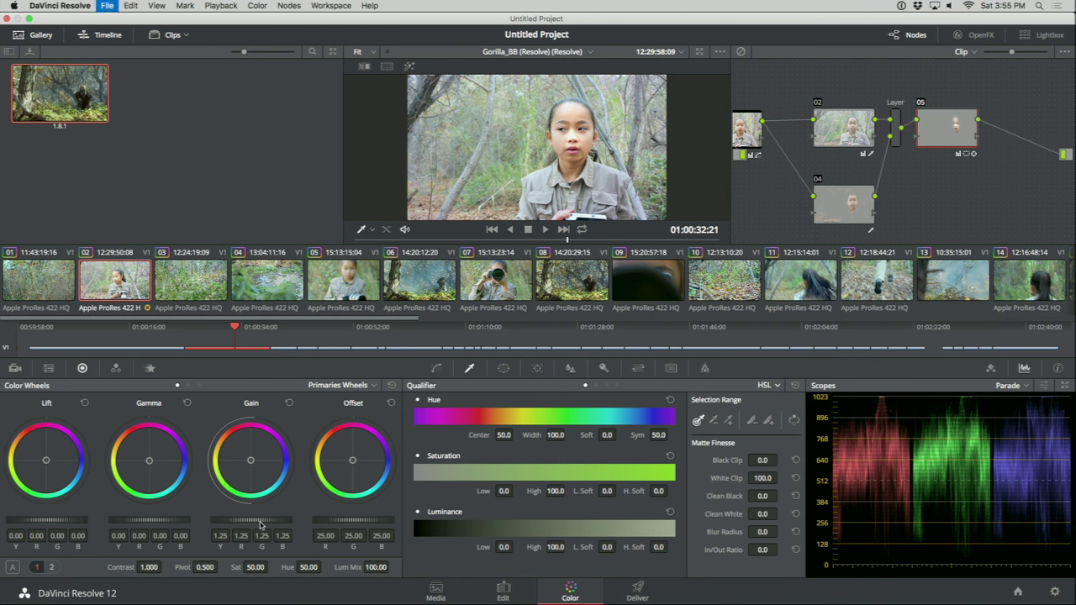
pyautogui.click(529, 320)
# - Enlarge and widen the face window to cover more of her head
pyautogui.click(502, 368)
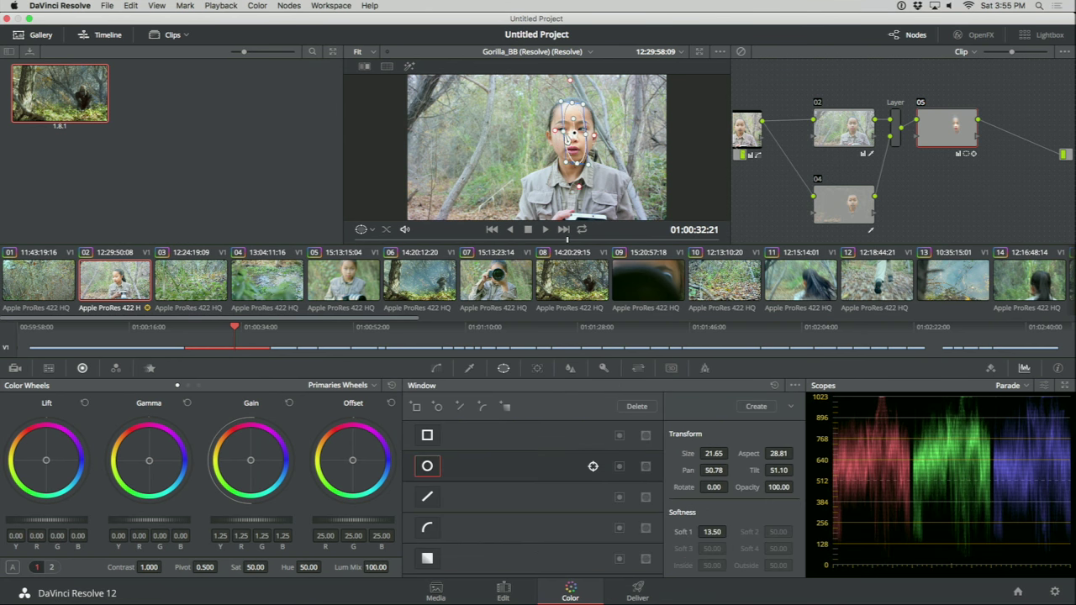
pyautogui.moveTo(588, 134); pyautogui.dragTo(601, 136)
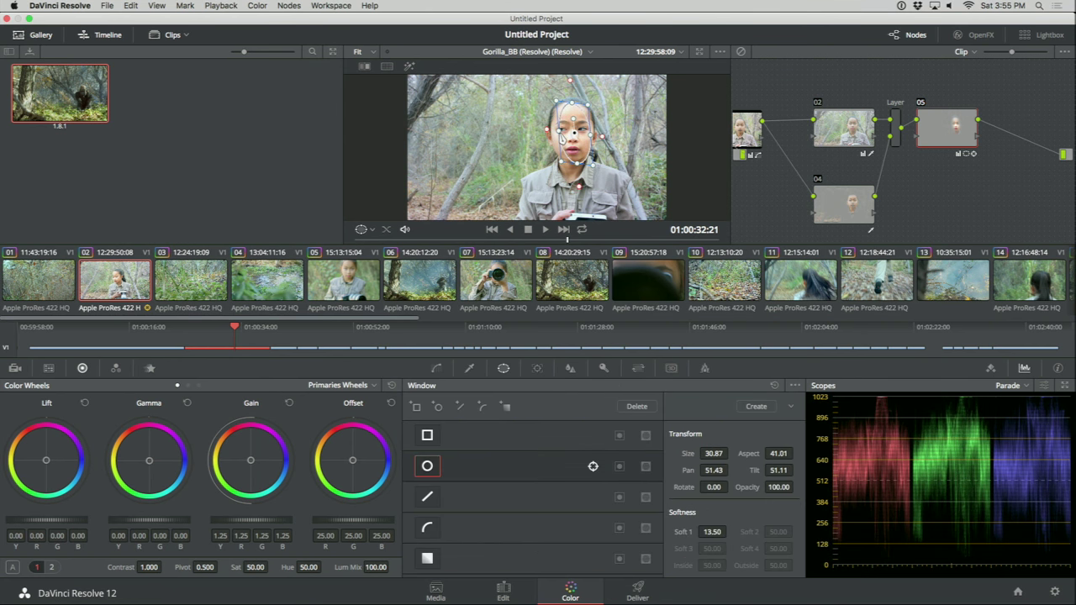
pyautogui.click(469, 368)
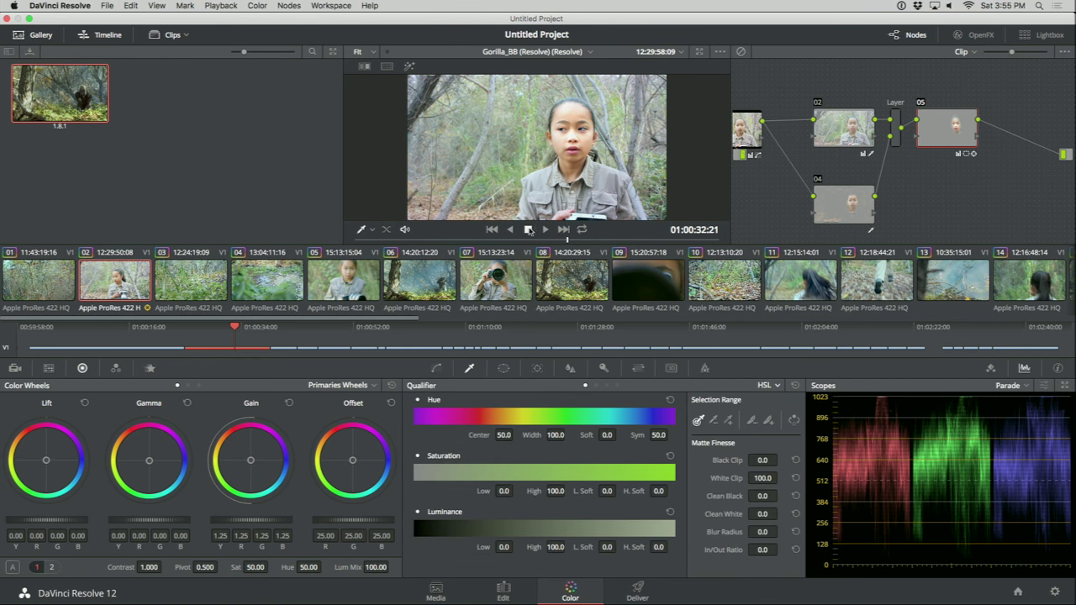
# - Set Midtone Detail to 85 on adjustment page 2 and lower the face gain to 1.18
pyautogui.click(52, 567)
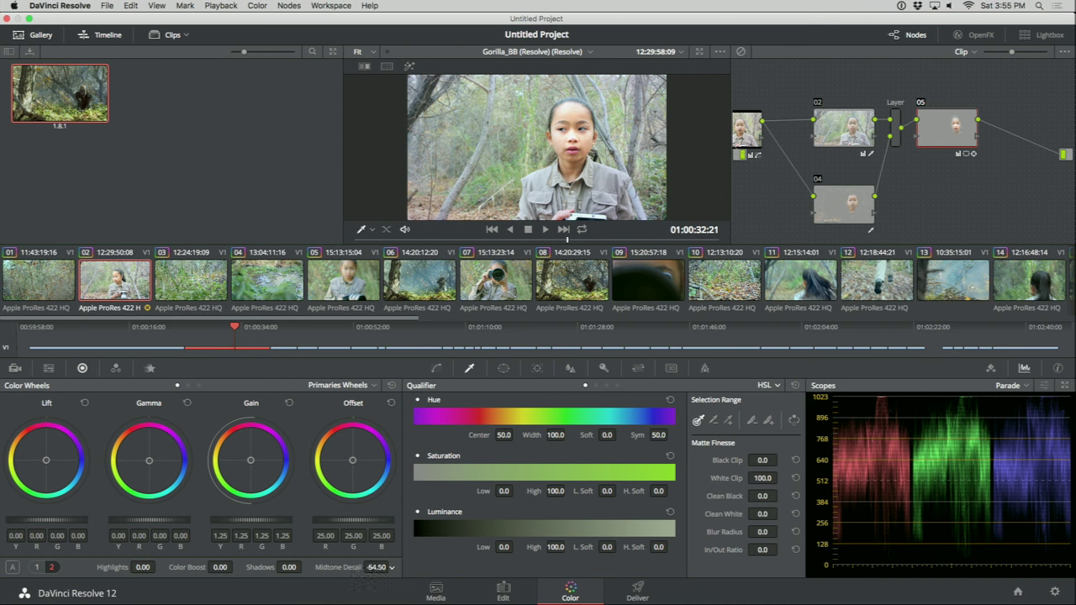
pyautogui.moveTo(376, 567); pyautogui.dragTo(472, 574)
pyautogui.moveTo(248, 526); pyautogui.dragTo(224, 525)
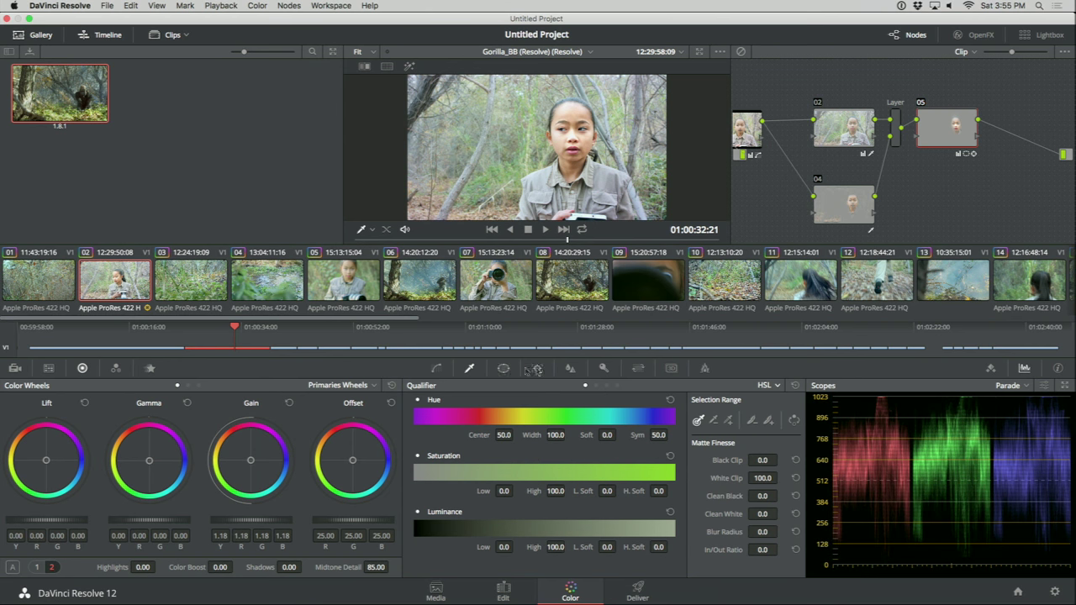
pyautogui.click(538, 369)
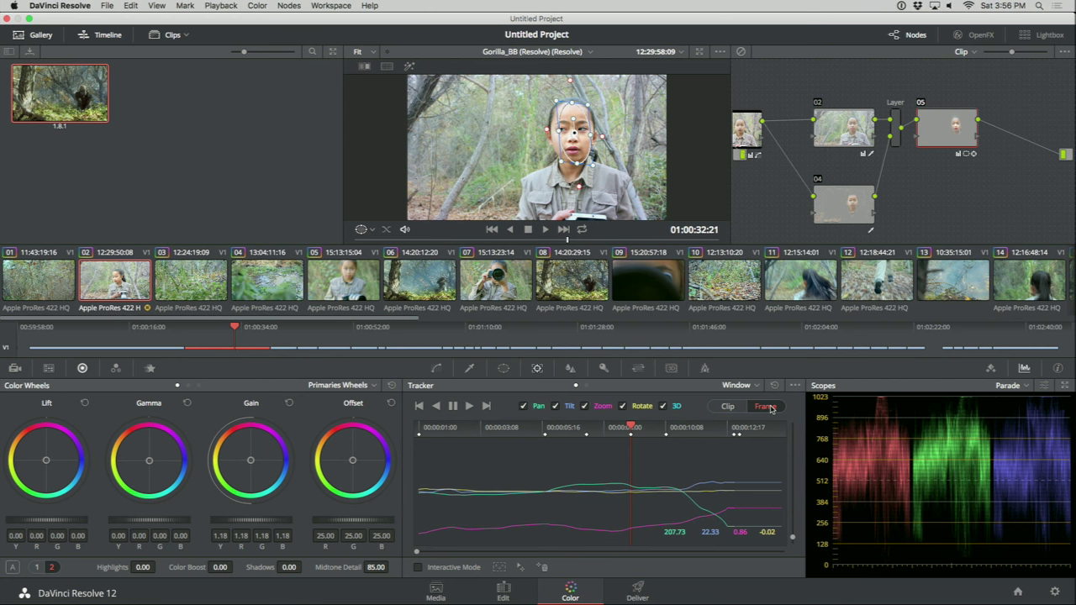
# - Show the grade's Keyframes list, scrub the shot, and add serial node 06 after node 05
pyautogui.click(992, 370)
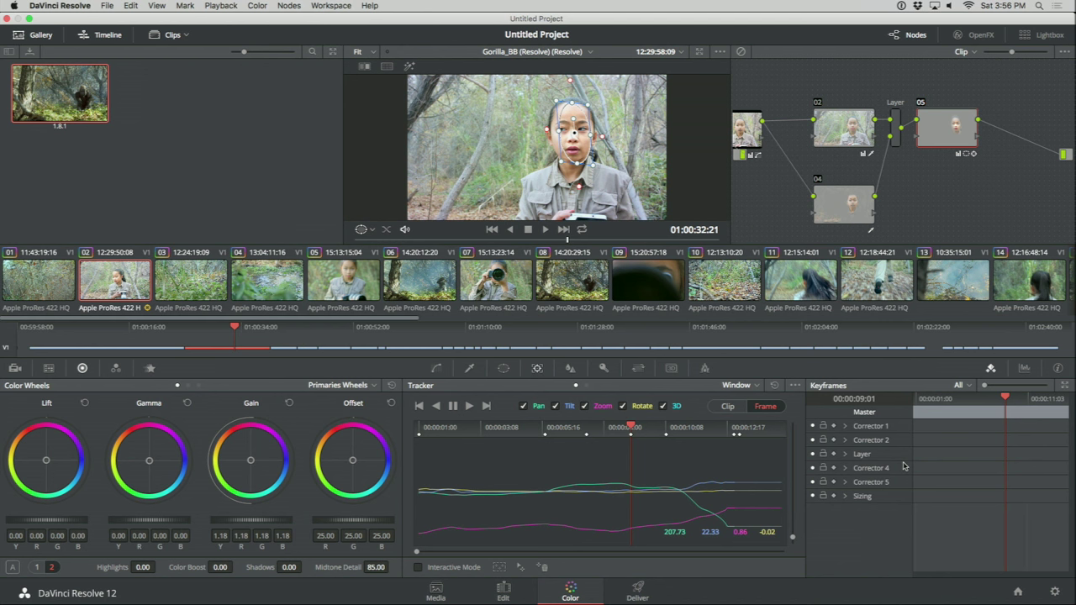
pyautogui.moveTo(570, 242)
pyautogui.mouseDown()
pyautogui.moveTo(592, 242)
pyautogui.moveTo(575, 243)
pyautogui.mouseUp()
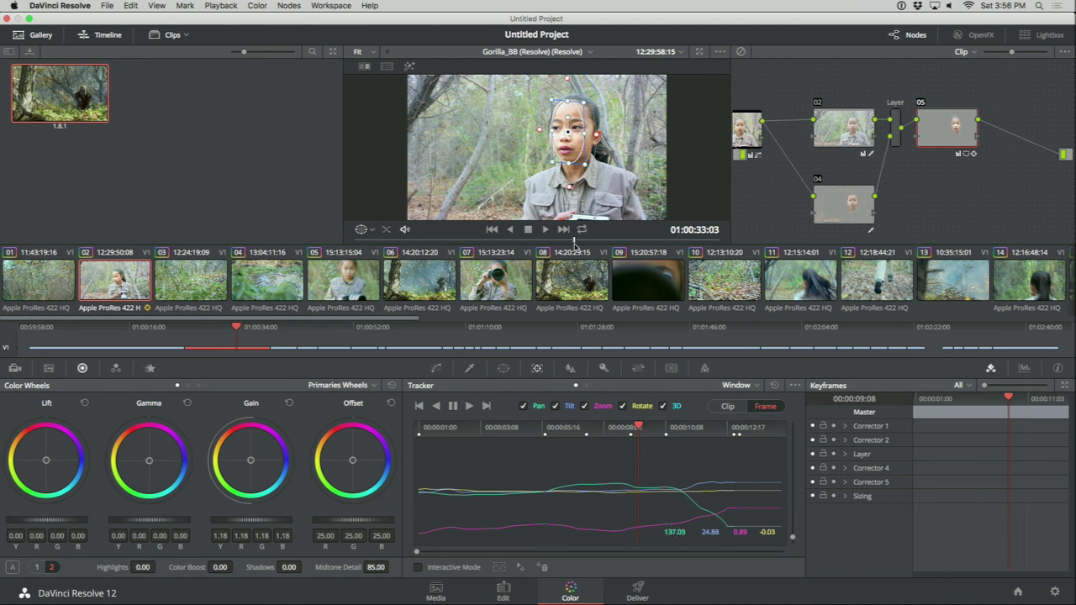
pyautogui.hotkey('alt', 's')
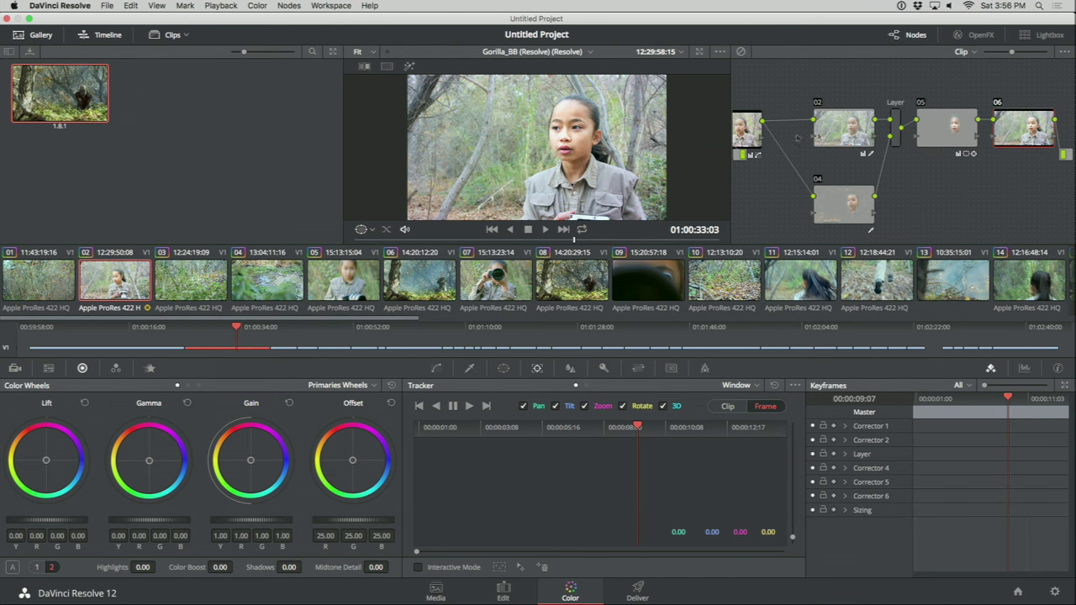
# - Give node 06 a large soft-edged ellipse window spanning nearly the whole image
pyautogui.click(503, 369)
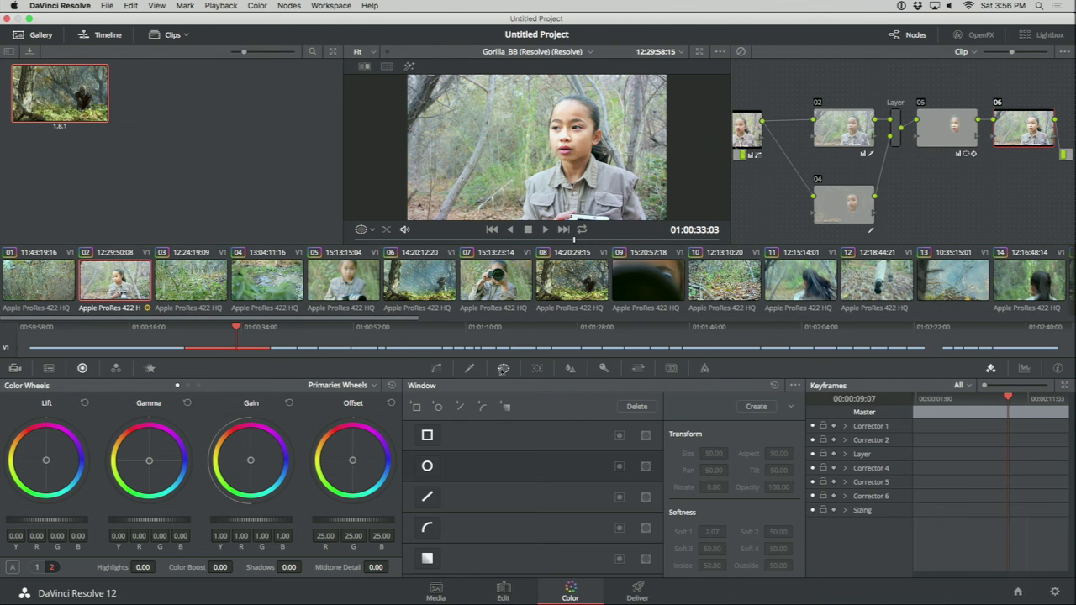
pyautogui.click(428, 470)
pyautogui.hotkey('alt', 'f')
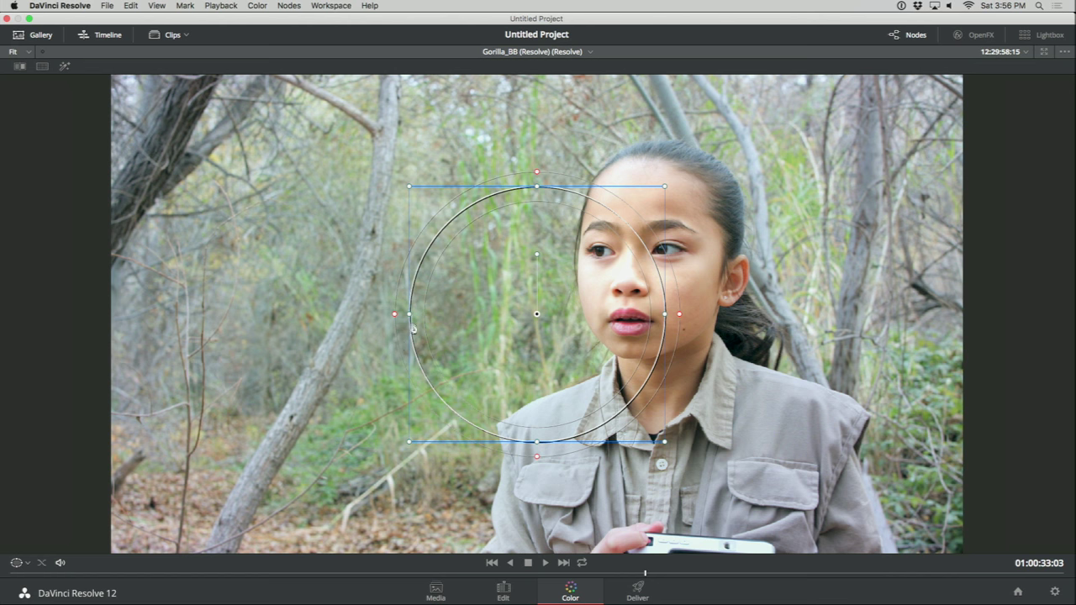
pyautogui.moveTo(413, 329); pyautogui.dragTo(252, 327)
pyautogui.scroll(-3, 319, 339)
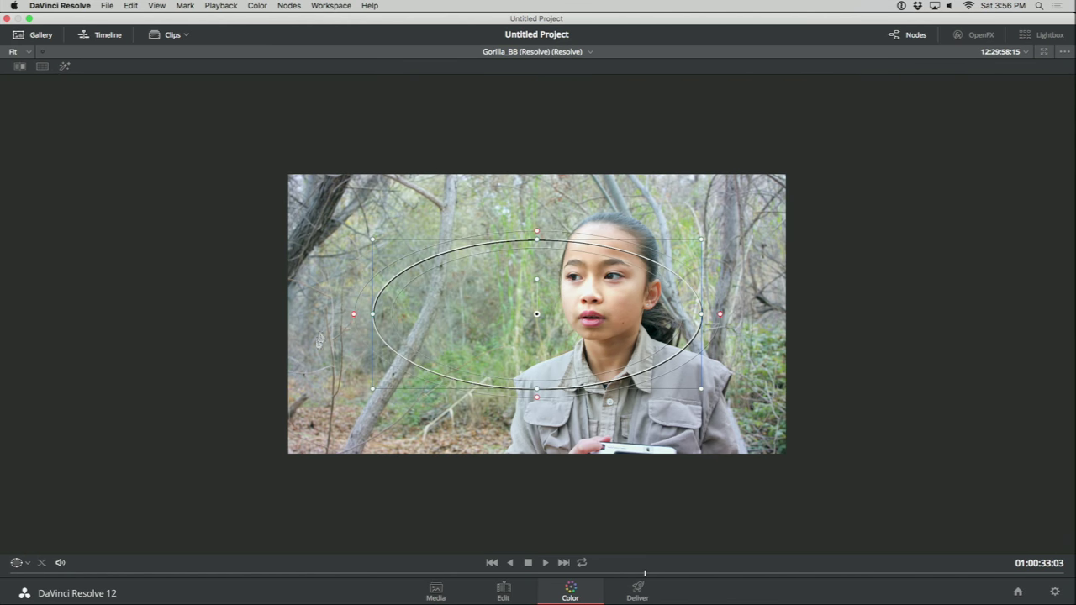
pyautogui.moveTo(372, 318); pyautogui.dragTo(296, 319)
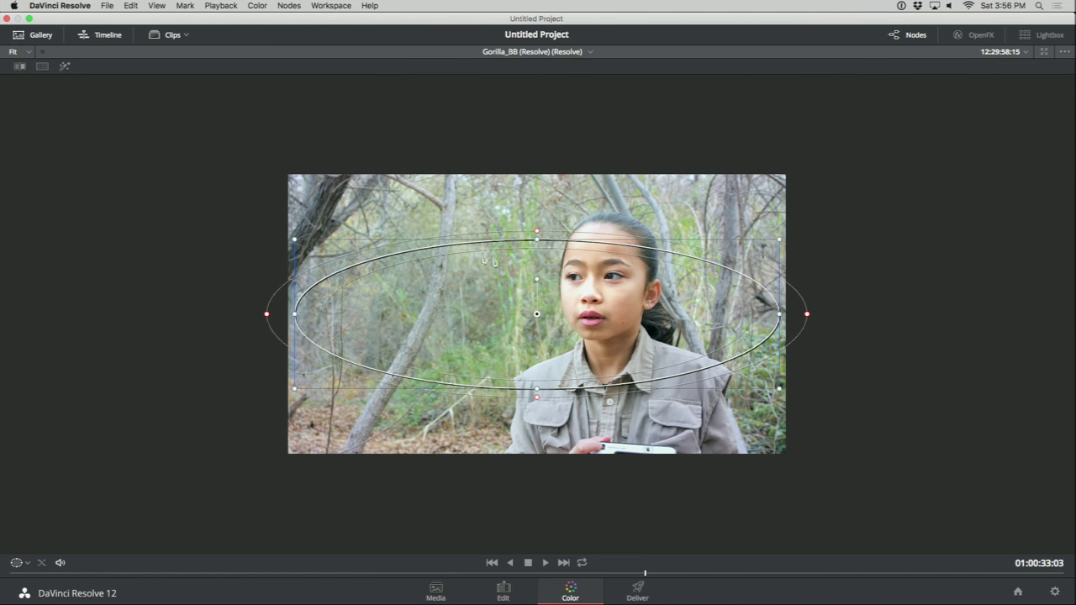
pyautogui.moveTo(537, 240); pyautogui.dragTo(537, 174)
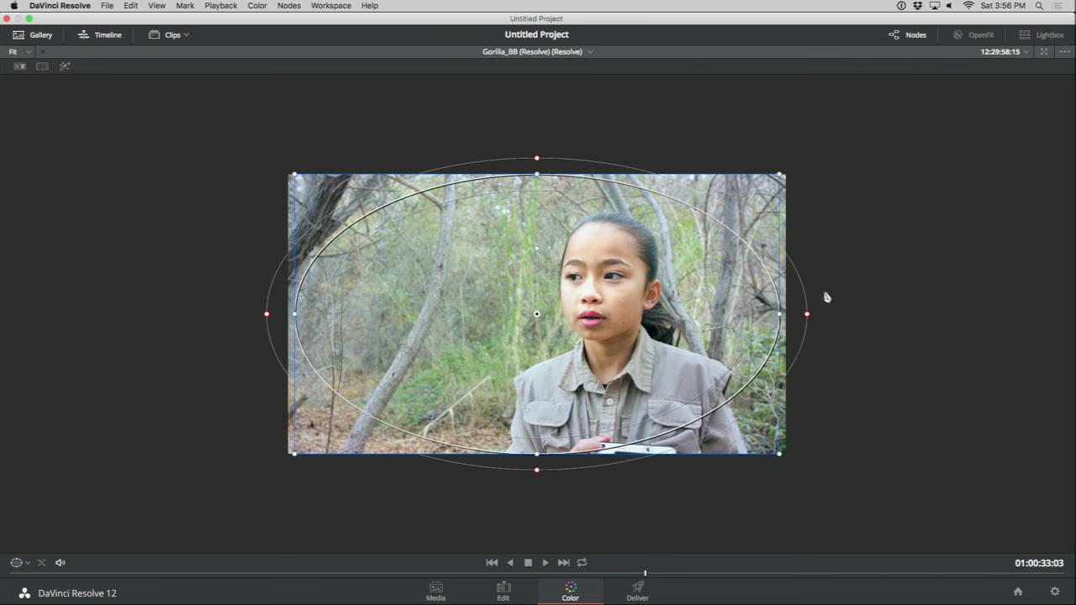
pyautogui.moveTo(809, 318); pyautogui.dragTo(876, 317)
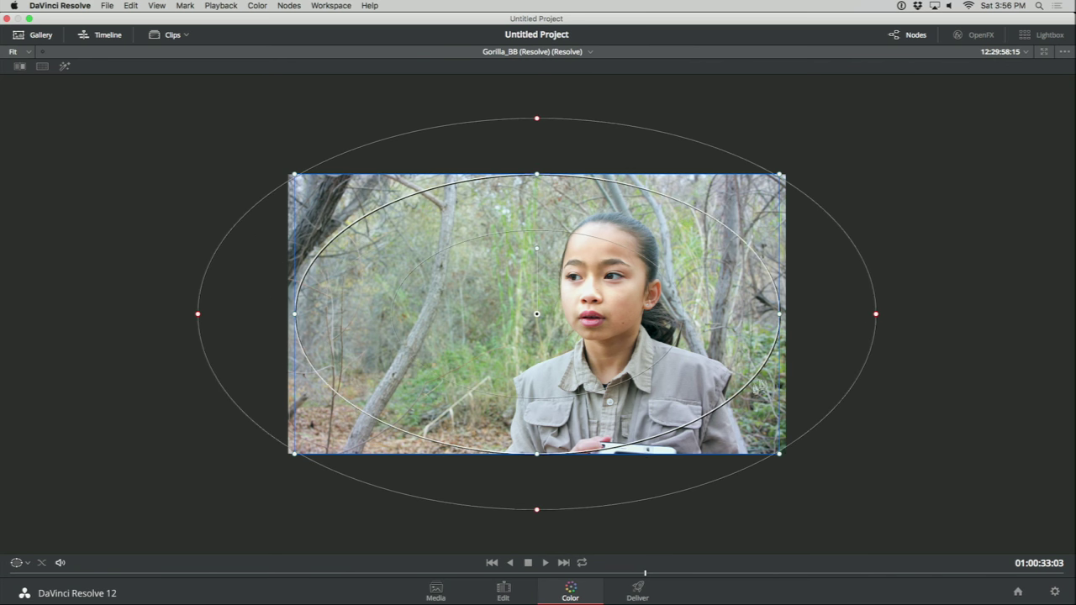
pyautogui.hotkey('alt', 'f')
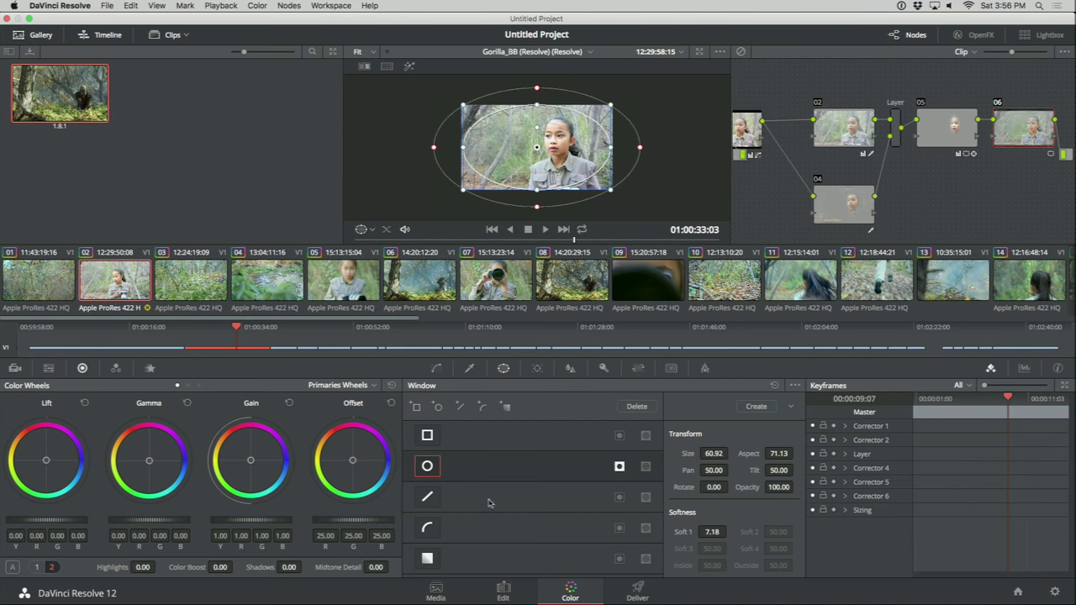
# - Darken the midtones slightly with gamma, compare node 06 off and on, and raise blur radius to 0.54
pyautogui.click(470, 367)
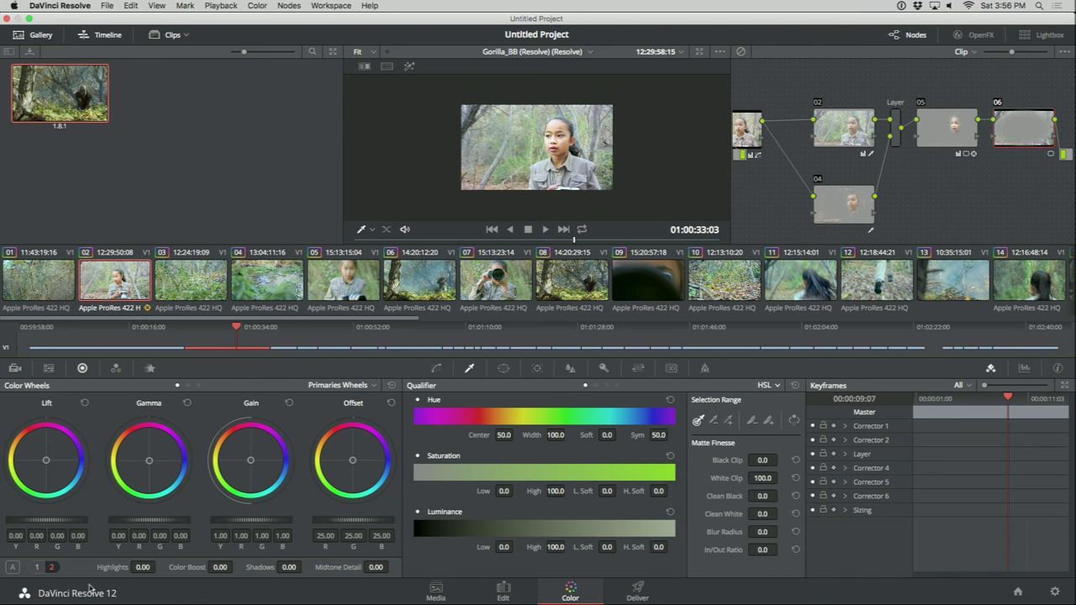
pyautogui.moveTo(174, 525); pyautogui.dragTo(126, 525)
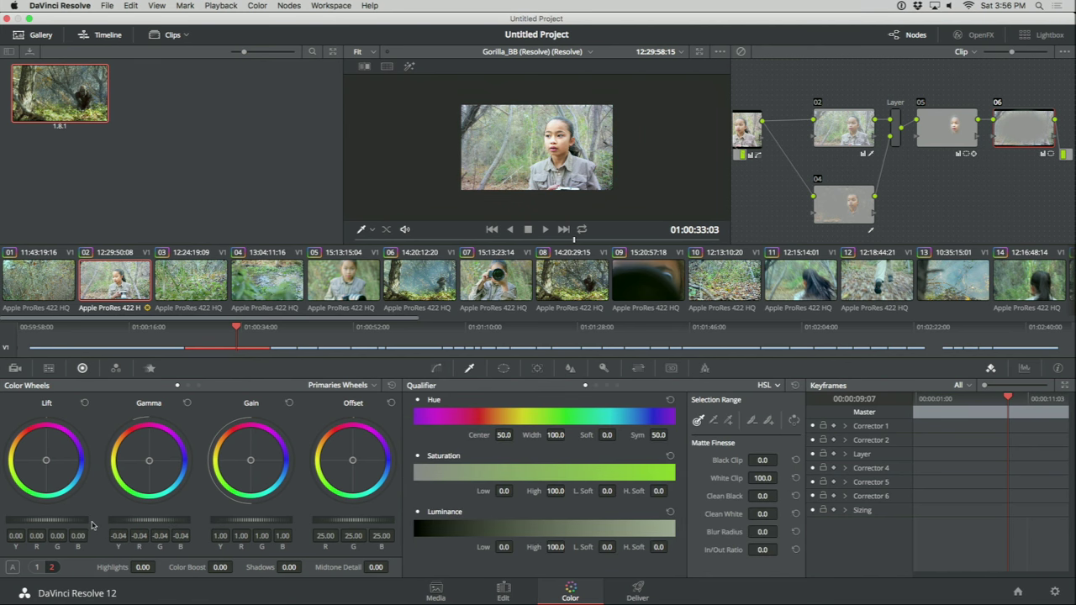
pyautogui.press('super+d')
pyautogui.press('super+d')
pyautogui.press('super+d')
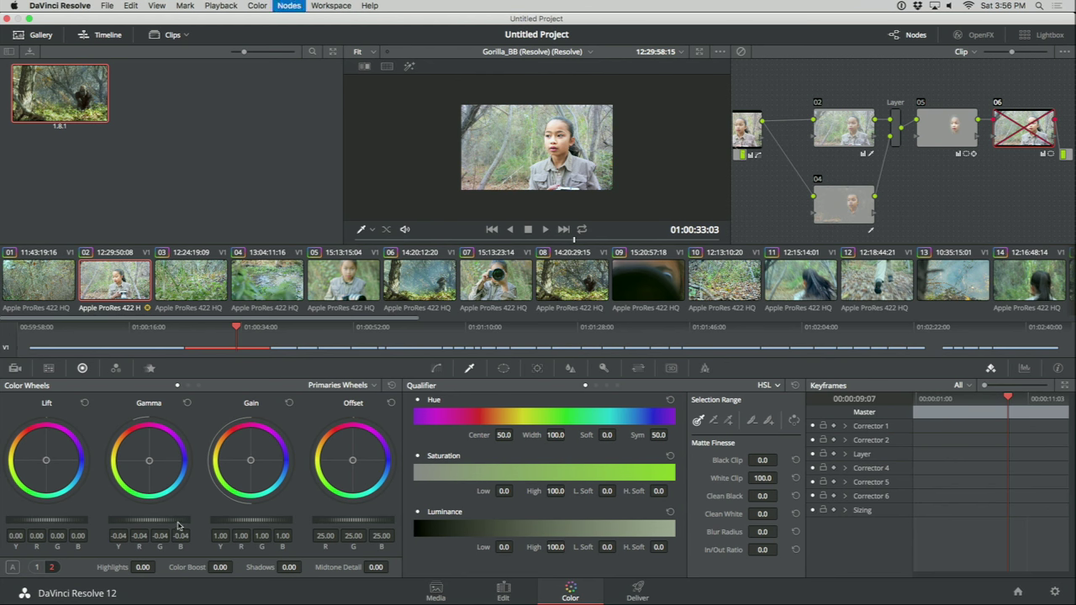
pyautogui.press('super+d')
pyautogui.click(570, 368)
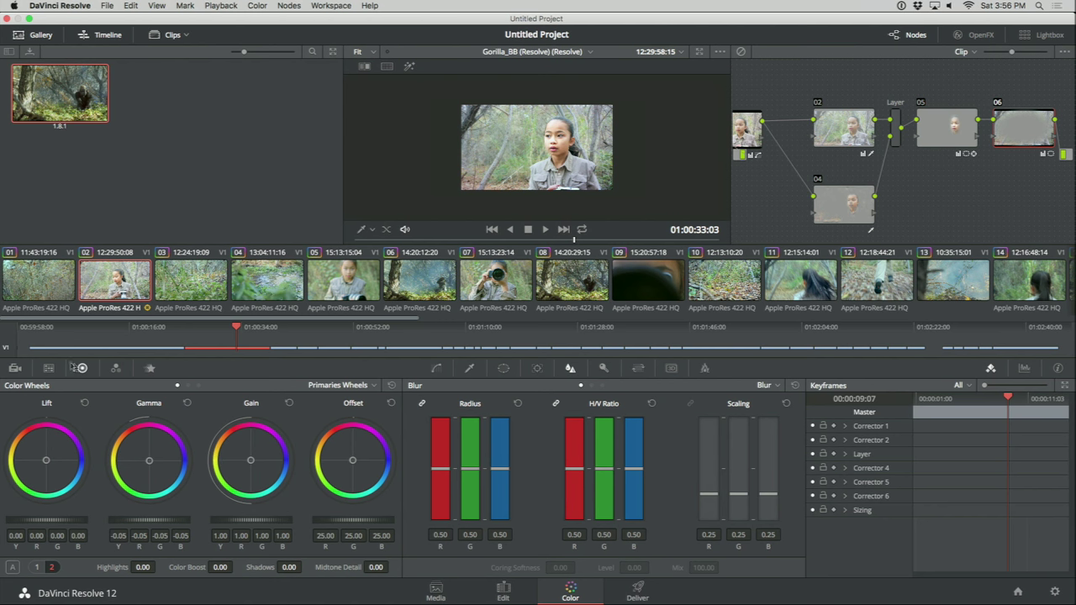
pyautogui.moveTo(504, 469); pyautogui.dragTo(502, 465)
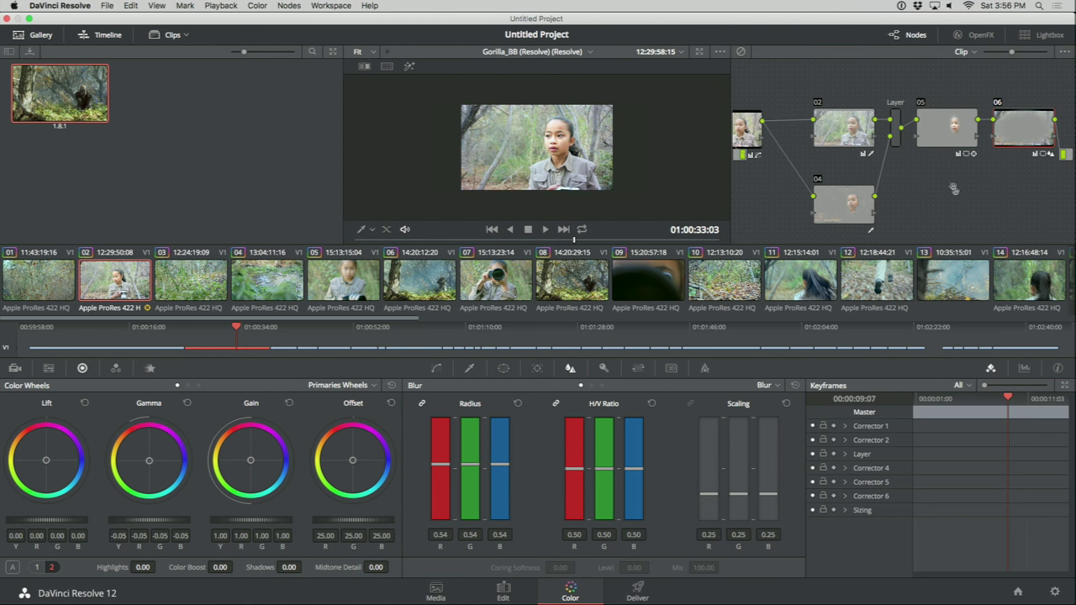
pyautogui.moveTo(960, 198); pyautogui.dragTo(929, 201)
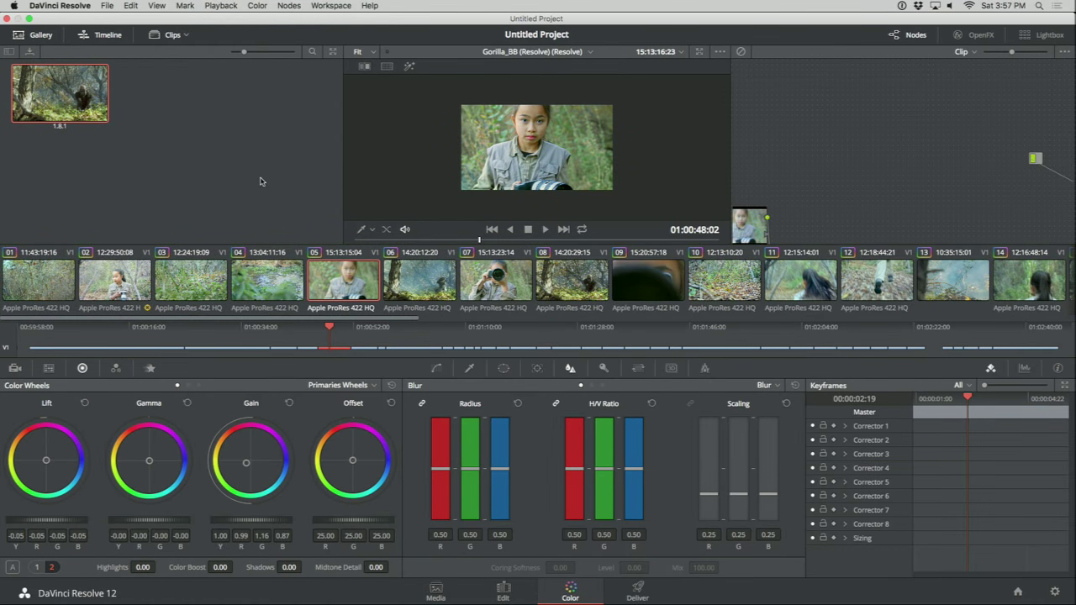
# - Save clip 05's current grade as a new version
pyautogui.press('super+y')
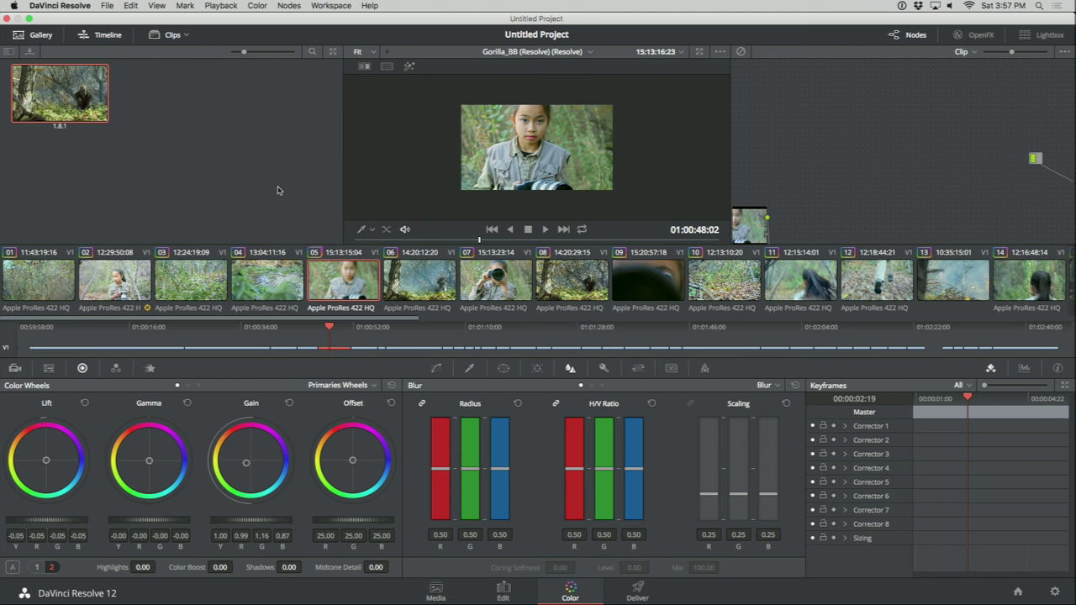
pyautogui.scroll(5, 849, 172)
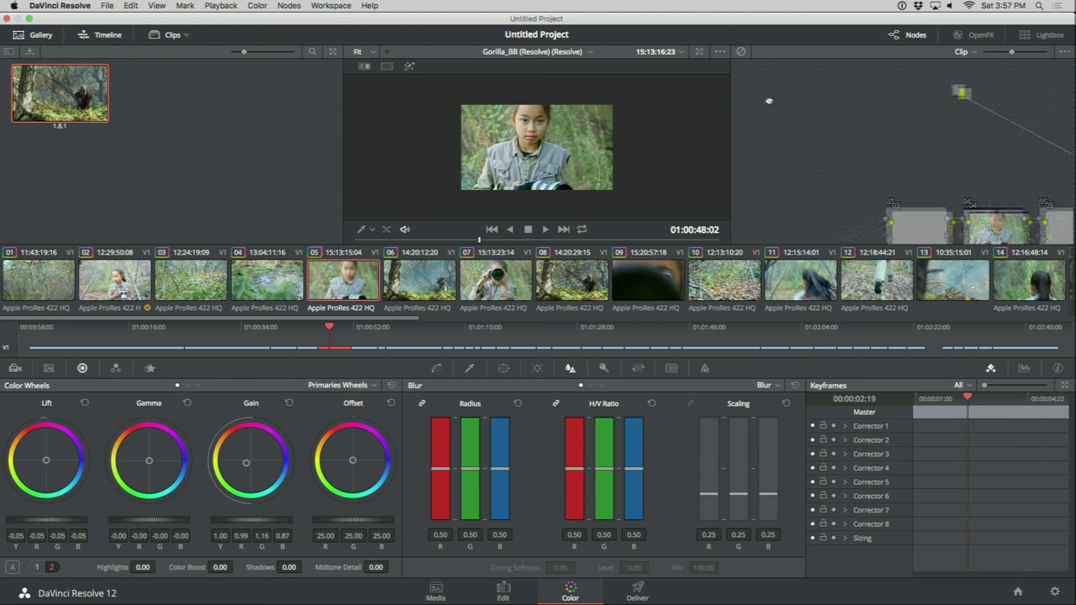
pyautogui.hscroll(2, 934, 216)
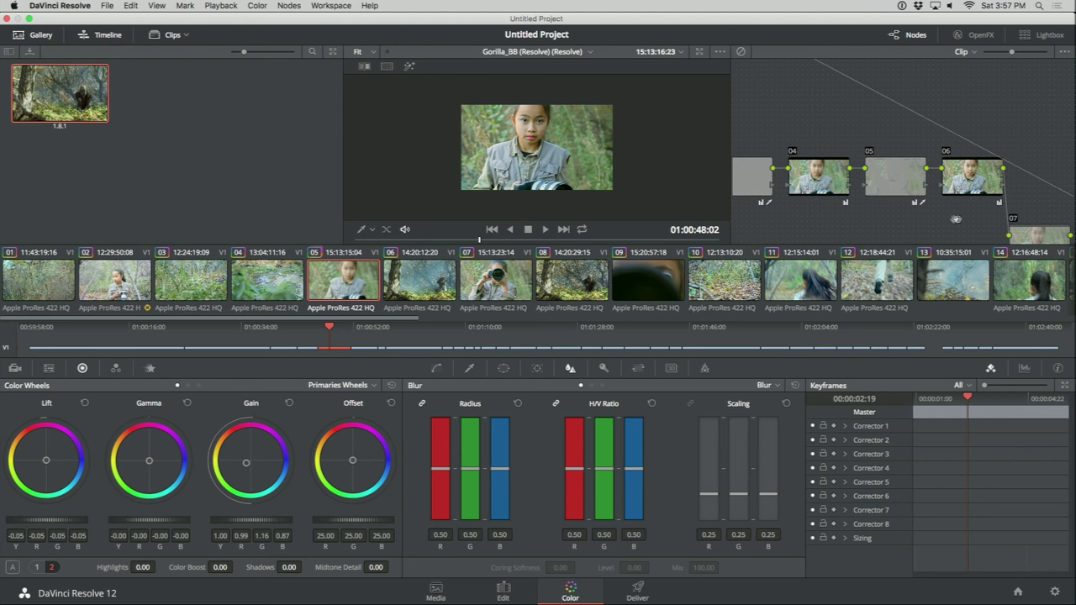
pyautogui.scroll(-4, 909, 231)
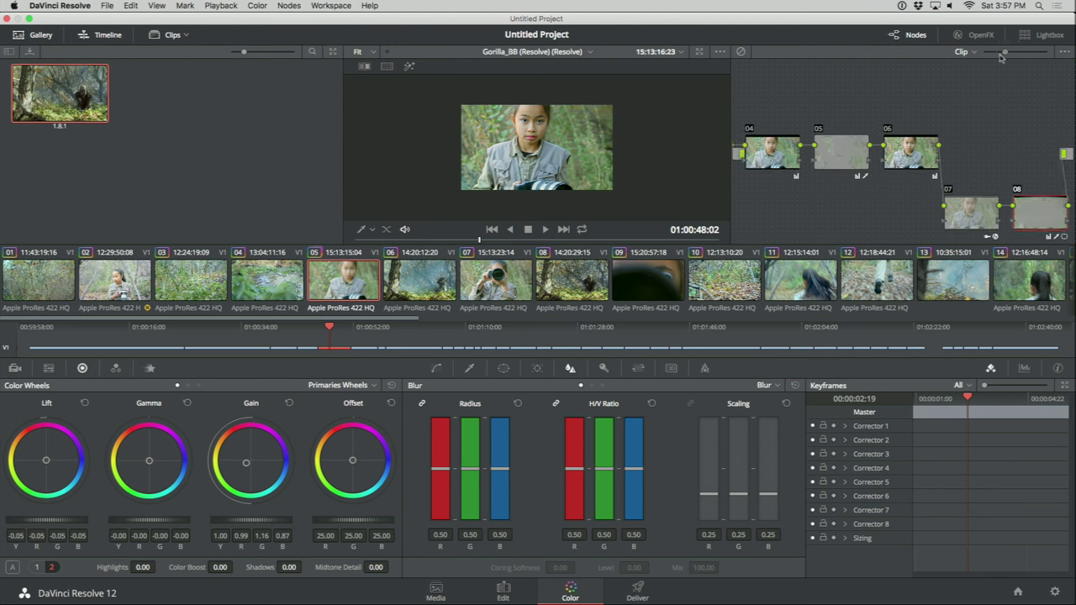
# - Add serial node 09 with Sat 0 and Contrast 1.096 for a black-and-white look
pyautogui.hotkey('alt', 's')
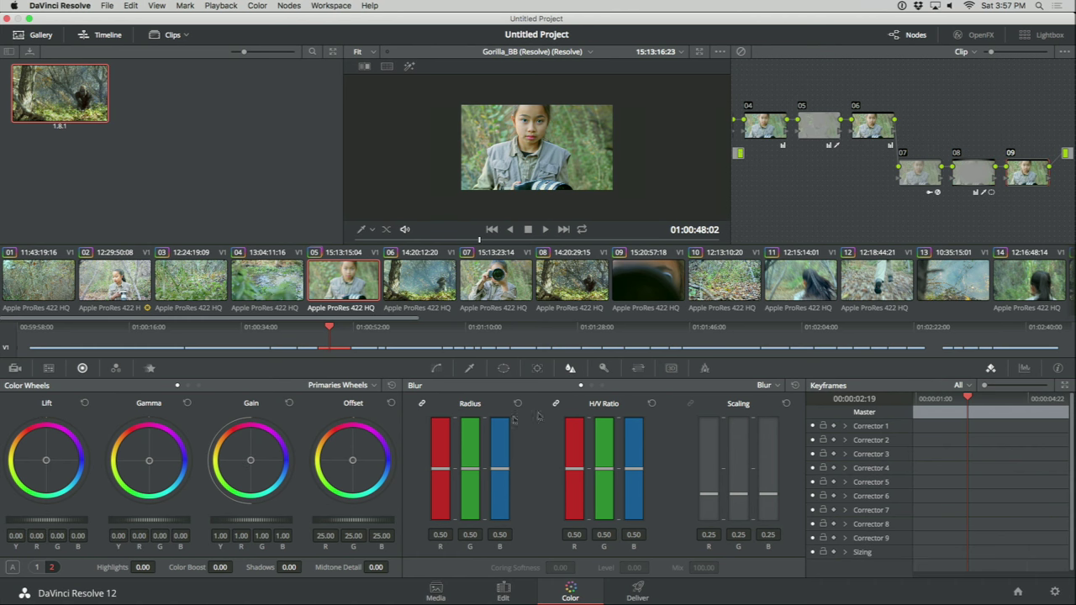
pyautogui.click(39, 568)
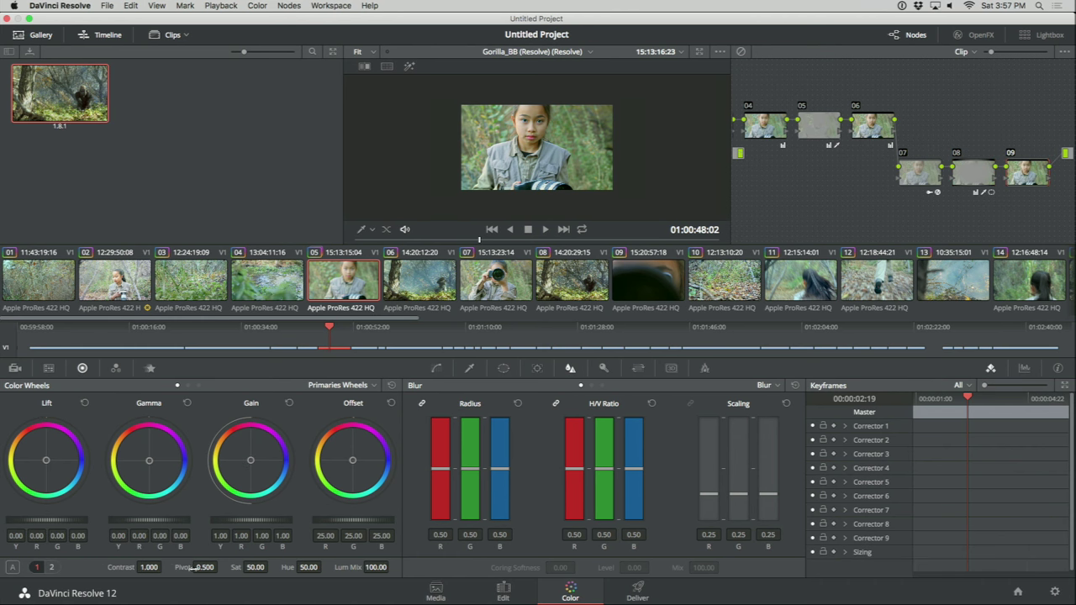
pyautogui.moveTo(255, 569); pyautogui.dragTo(229, 568)
pyautogui.moveTo(143, 568); pyautogui.dragTo(148, 567)
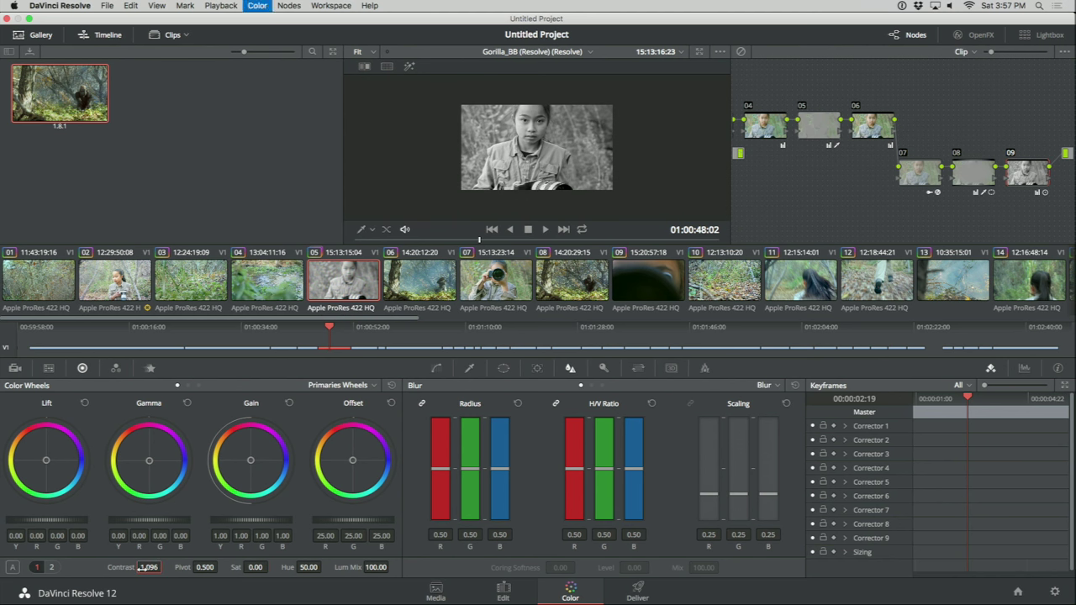
pyautogui.click(146, 576)
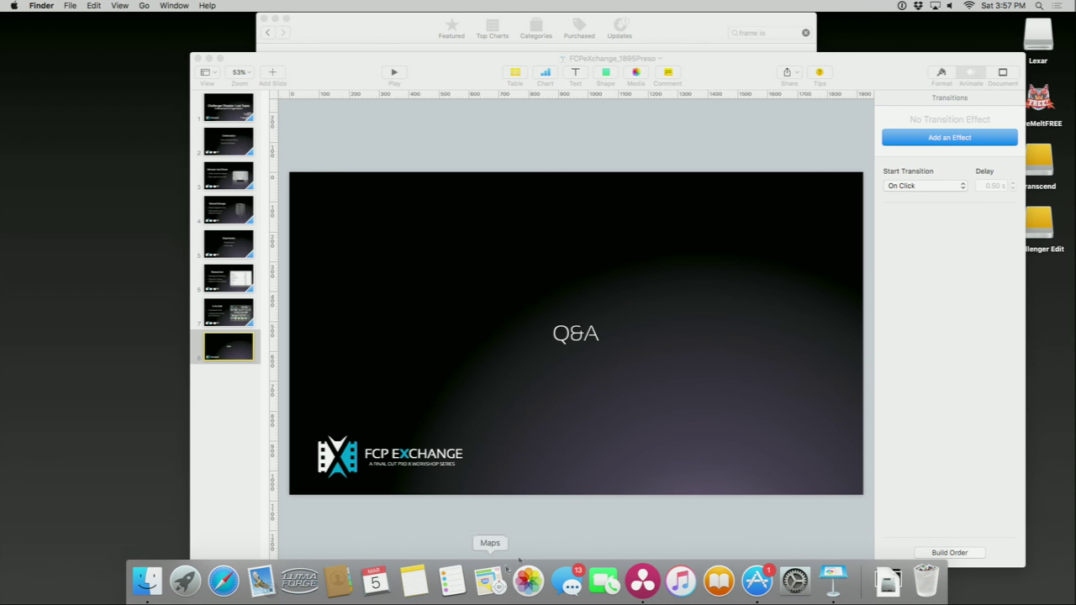
pyautogui.click(640, 582)
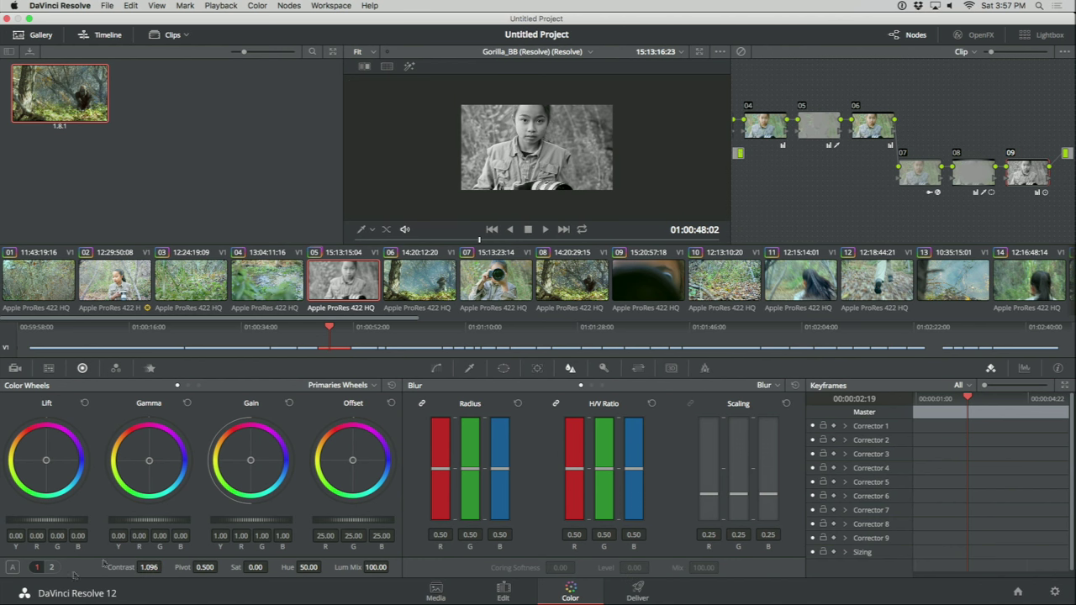
# - Restore saturation to 50, lift the shadows, and pull the gain down
pyautogui.click(257, 567)
pyautogui.press('BackSpace')
pyautogui.press('BackSpace')
pyautogui.press('BackSpace')
pyautogui.write('50')
pyautogui.press('Return')
pyautogui.moveTo(40, 524); pyautogui.dragTo(109, 525)
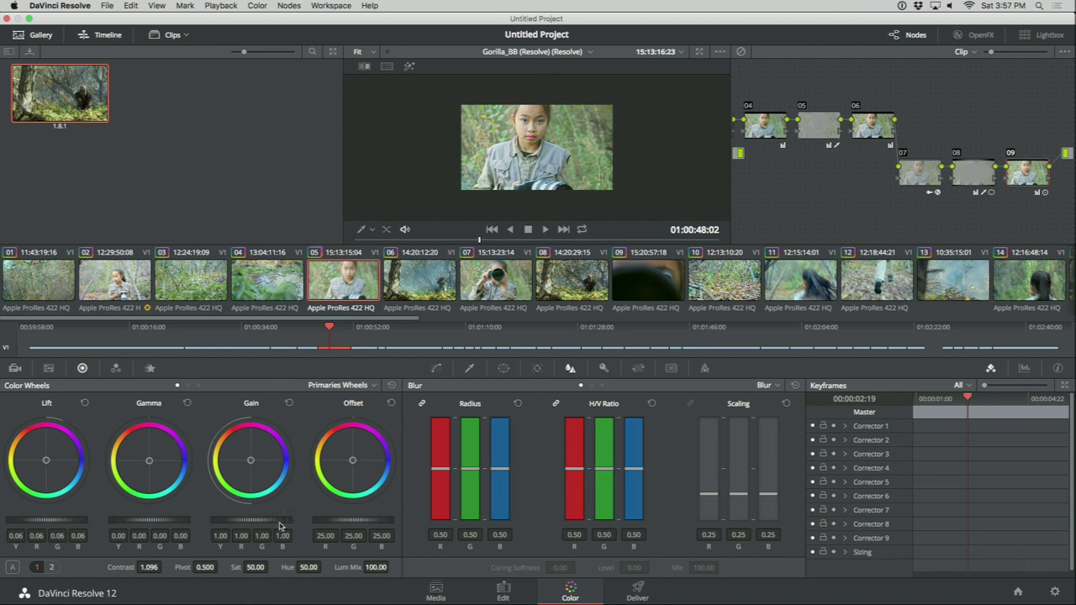
pyautogui.moveTo(278, 525); pyautogui.dragTo(229, 526)
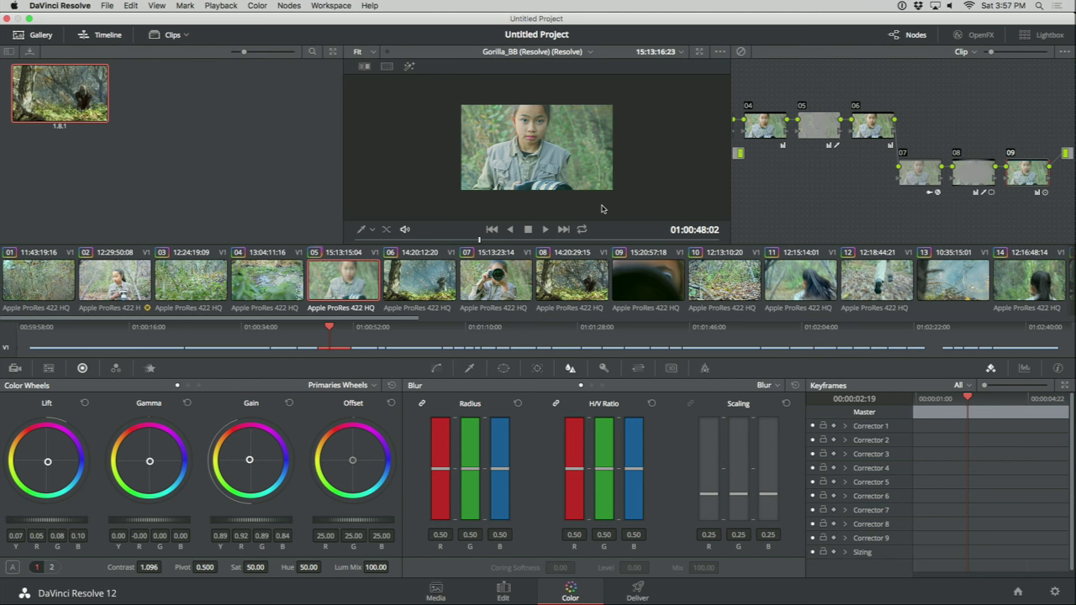
# - Compare the grade versions in split screen, cycle through them, and load Version 1
pyautogui.click(385, 67)
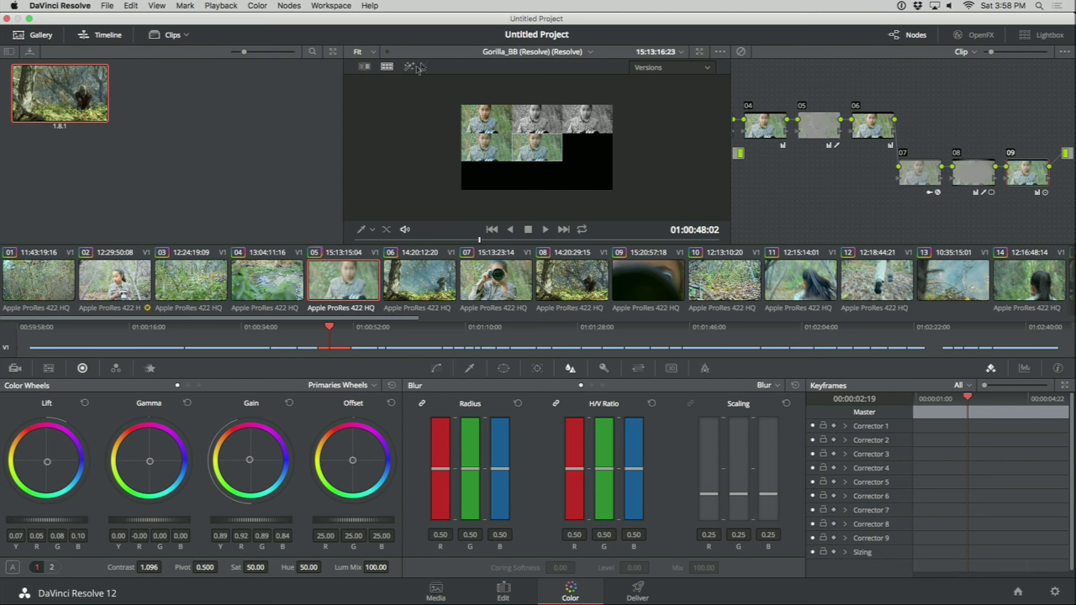
pyautogui.click(387, 71)
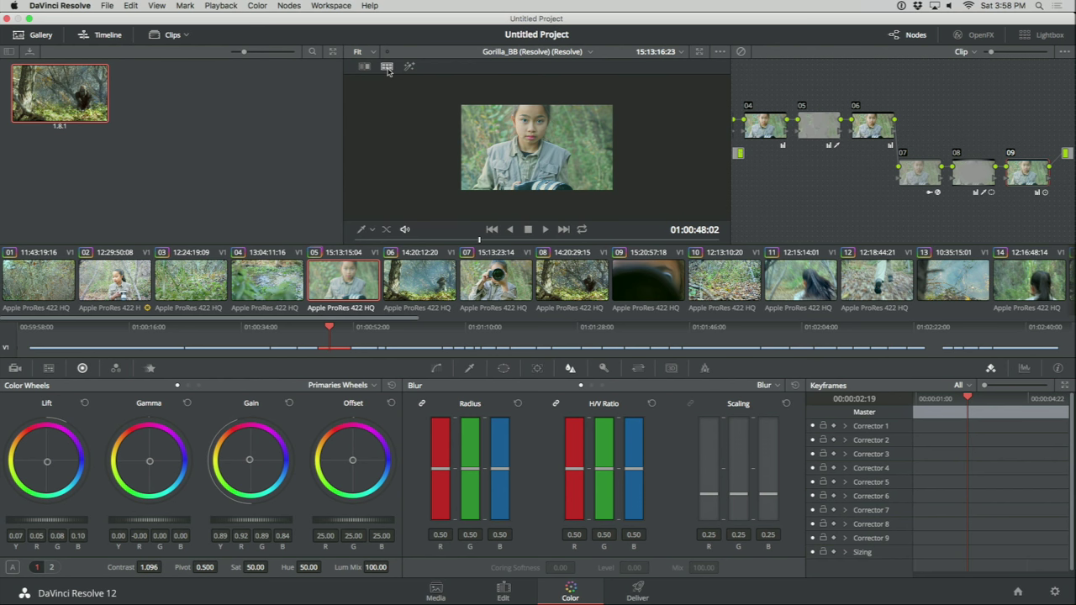
pyautogui.press('super+b')
pyautogui.press('super+b')
pyautogui.press('super+n')
pyautogui.press('super+n')
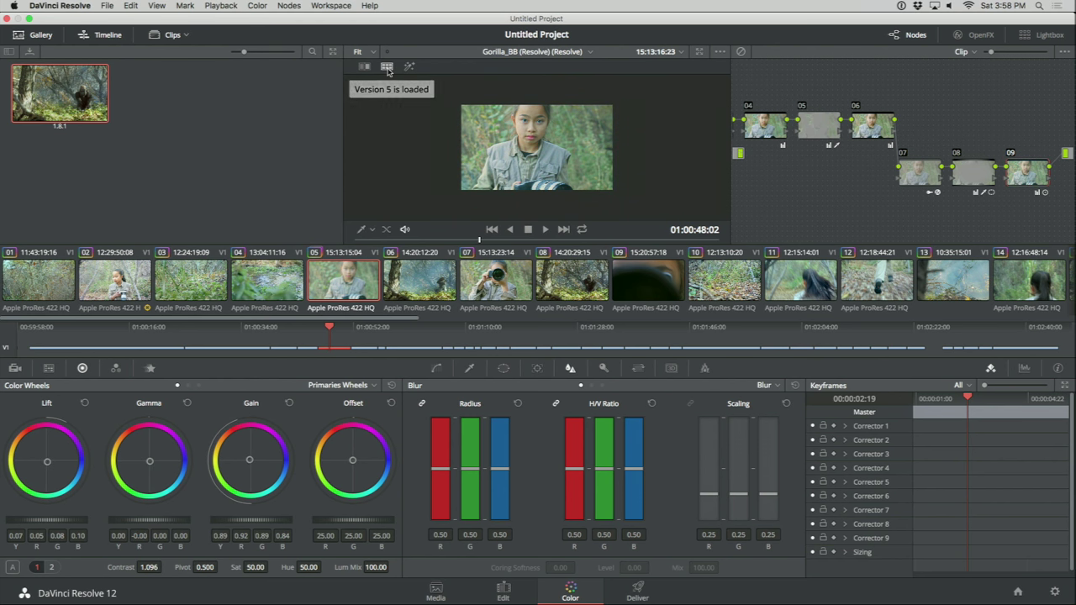
pyautogui.press('super+b')
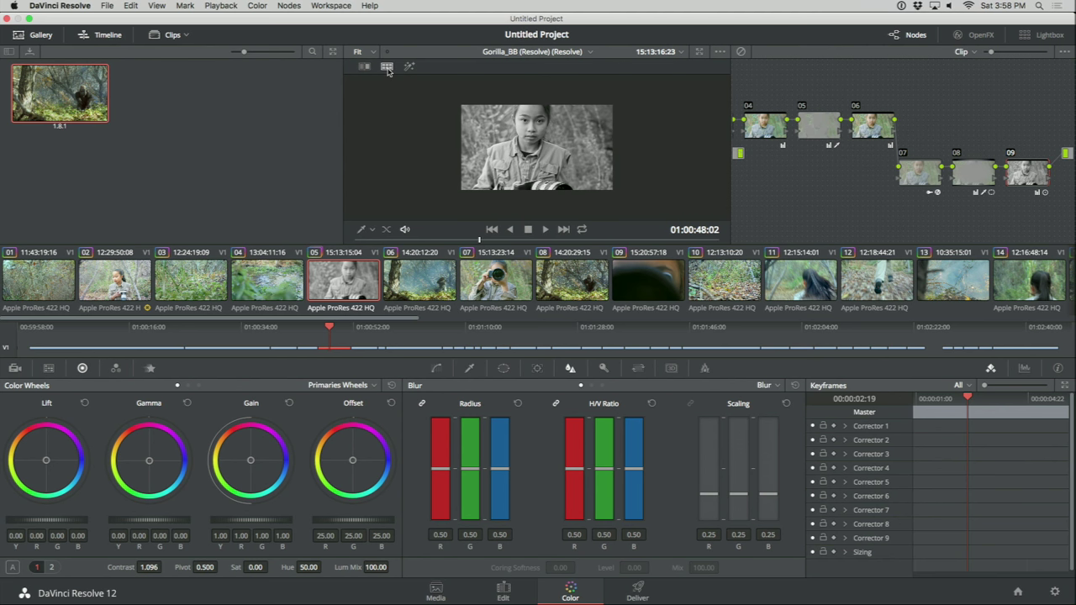
pyautogui.click(387, 71)
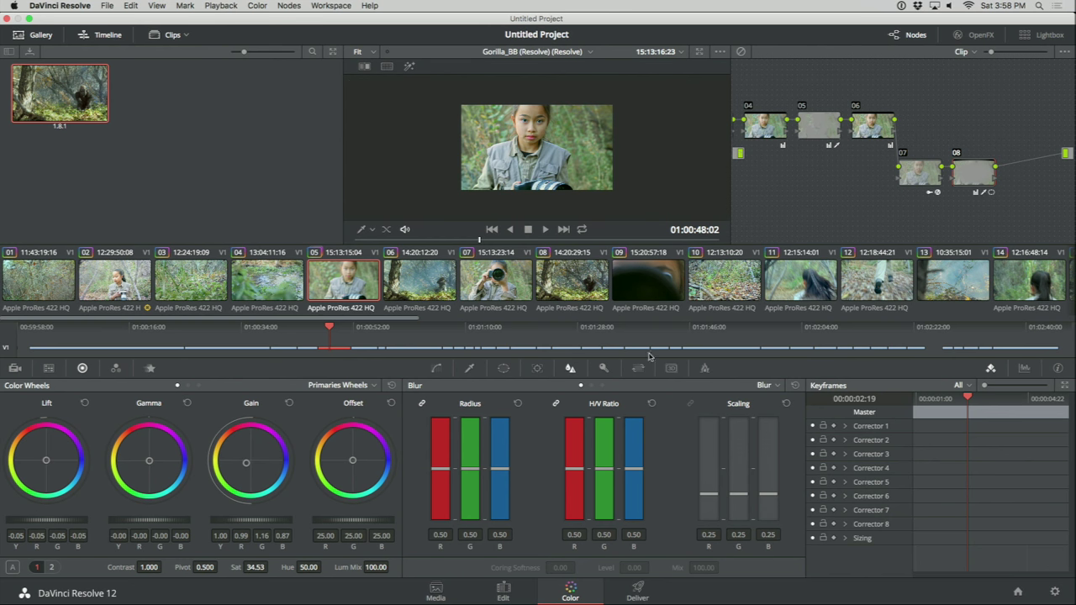
# - On the Deliver page, load the Vimeo export preset and queue the Gorilla_BB render as Job 1
pyautogui.click(638, 590)
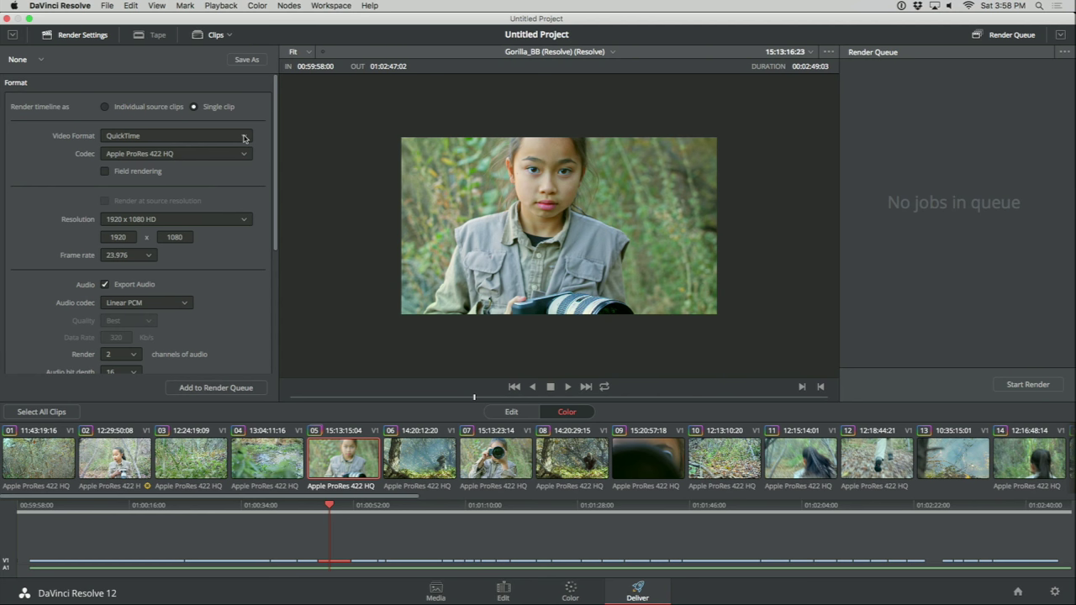
pyautogui.click(40, 61)
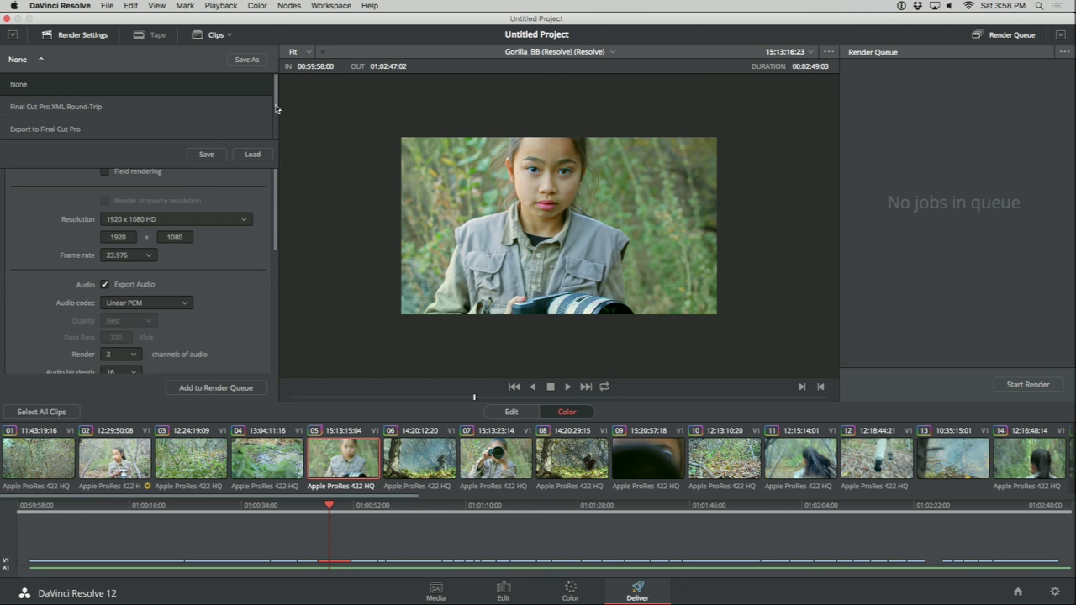
pyautogui.scroll(-3, 274, 115)
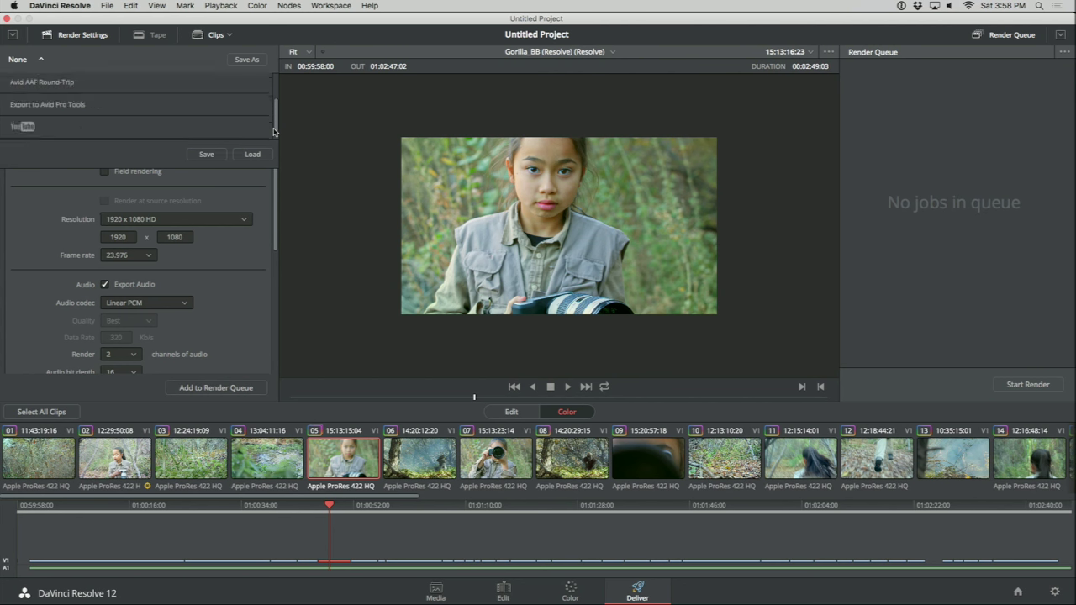
pyautogui.scroll(3, 274, 97)
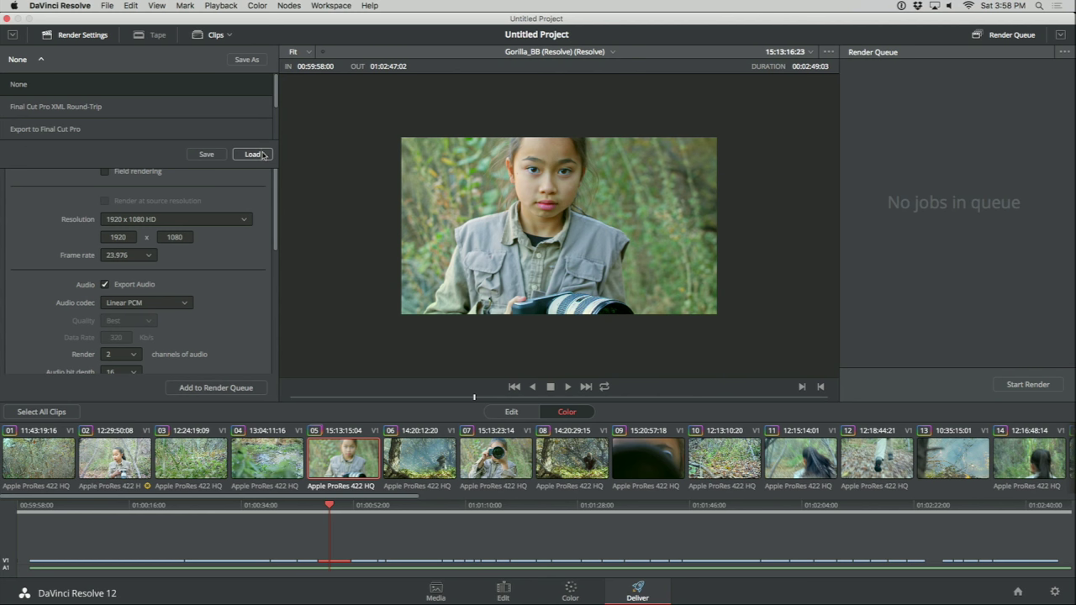
pyautogui.scroll(-3, 276, 84)
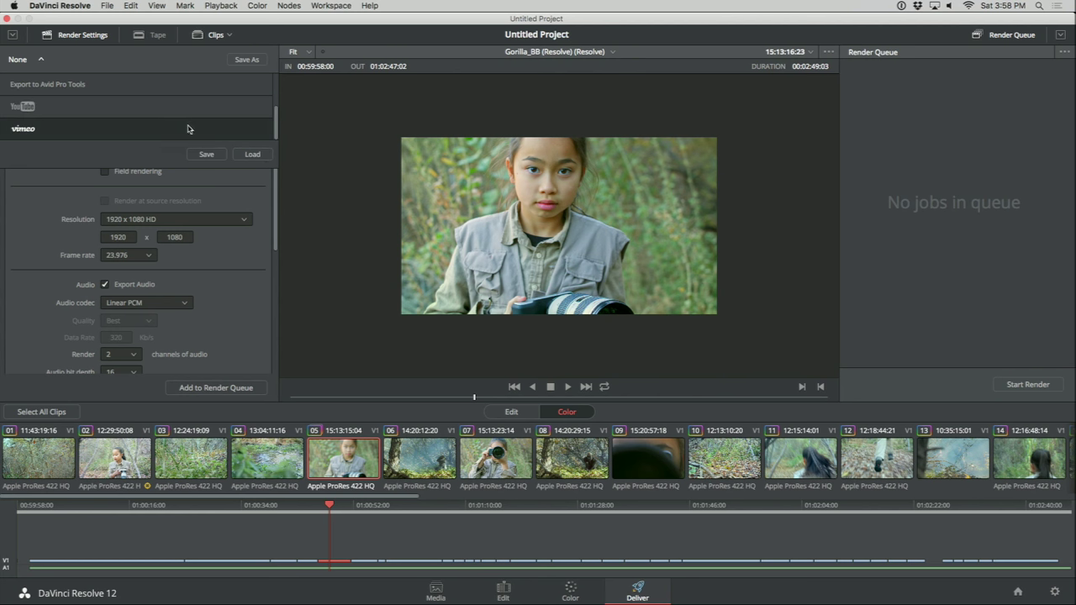
pyautogui.click(254, 153)
pyautogui.scroll(-10, 168, 277)
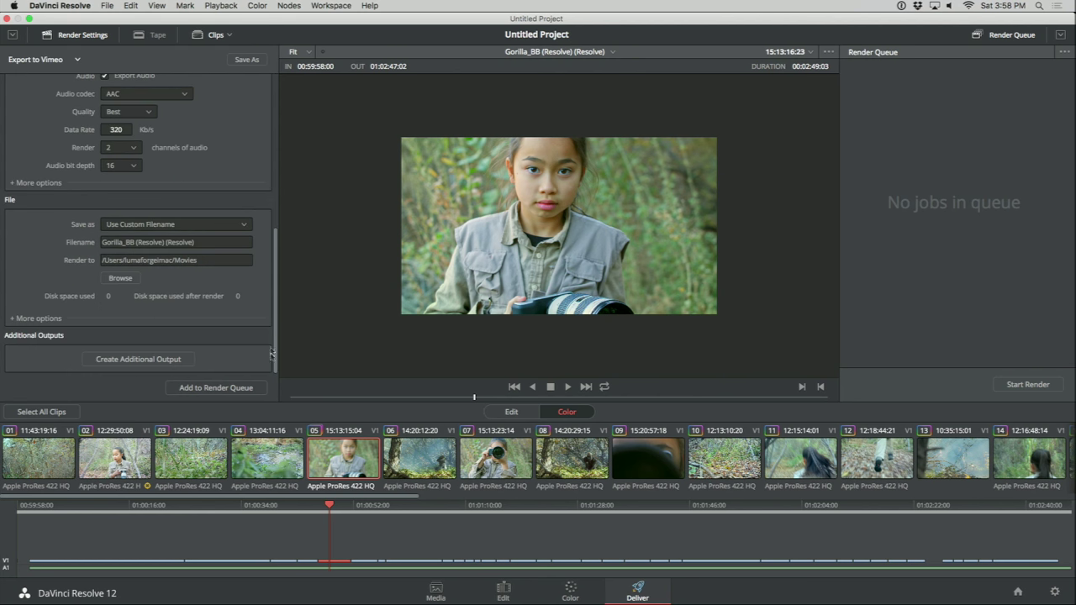
pyautogui.click(225, 388)
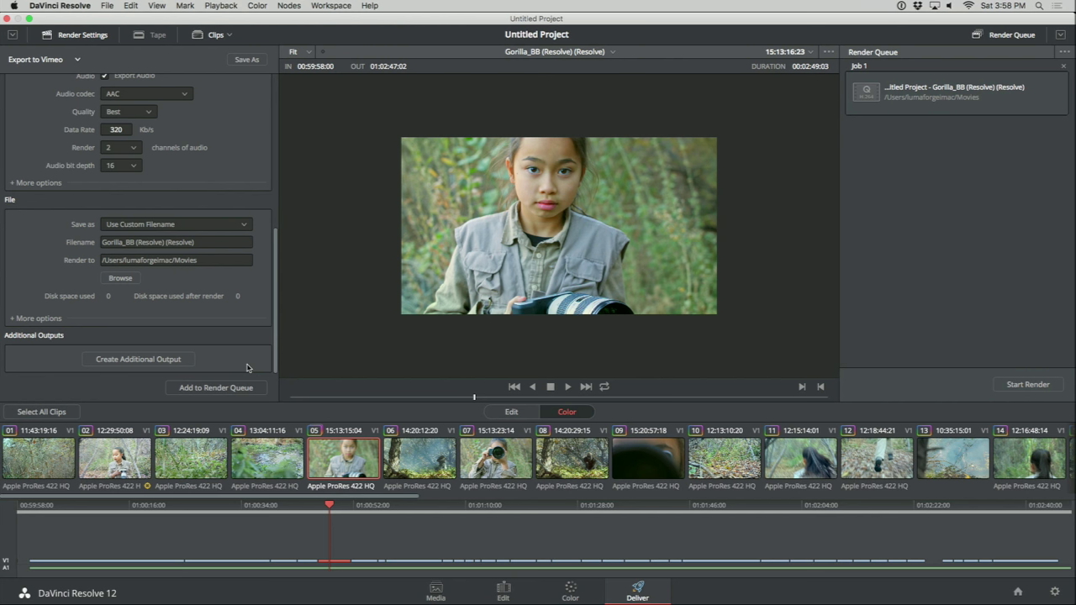
# - Show the full Gorilla_BB edit timeline and move the playhead to 01:01:06:04
pyautogui.click(514, 412)
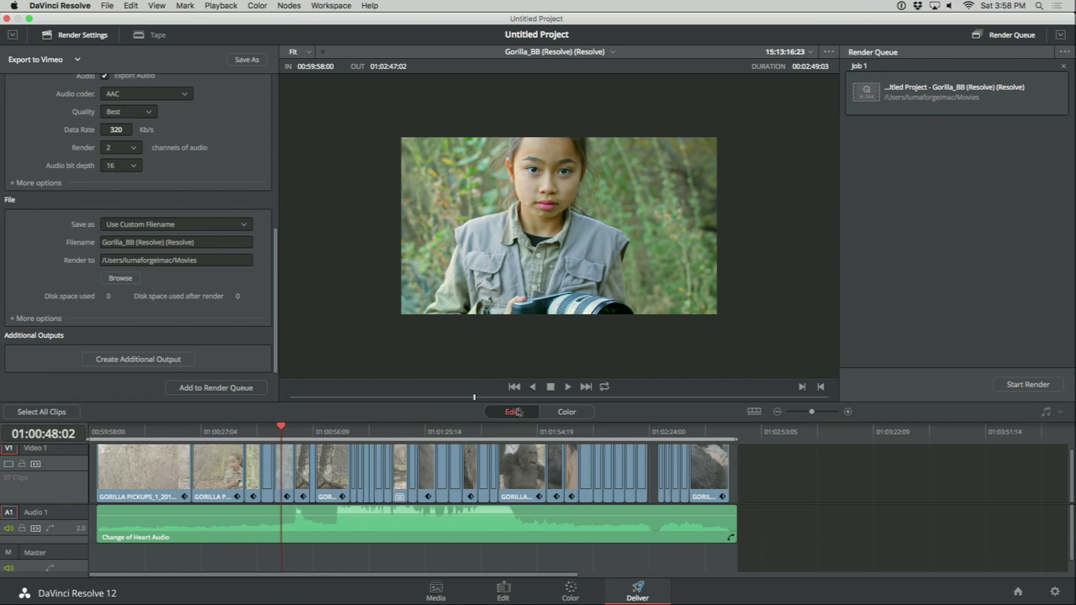
pyautogui.moveTo(398, 431); pyautogui.dragTo(350, 431)
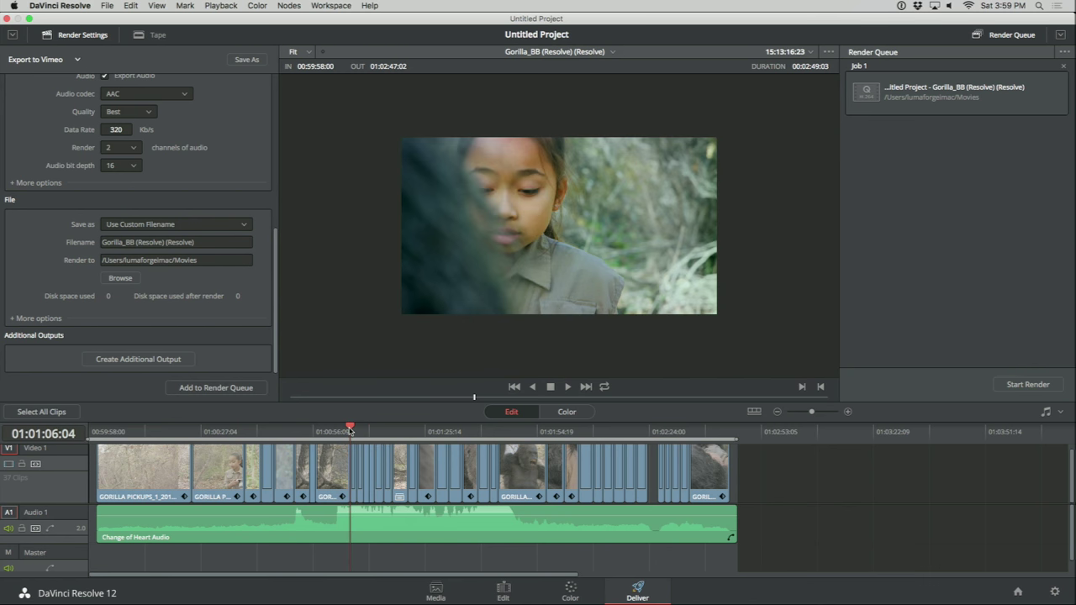